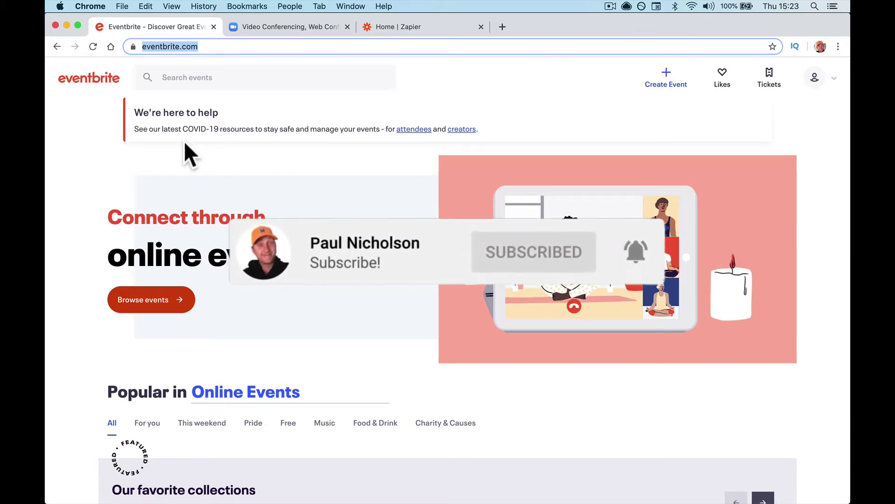
Step: Delete the old Eventbrite Webinar from My Account's upcoming webinars list
left_click(301, 34)
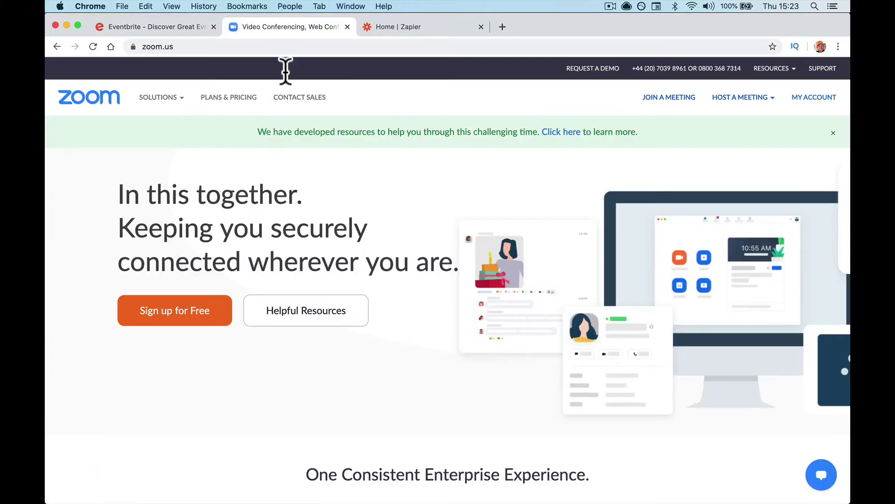
left_click(806, 96)
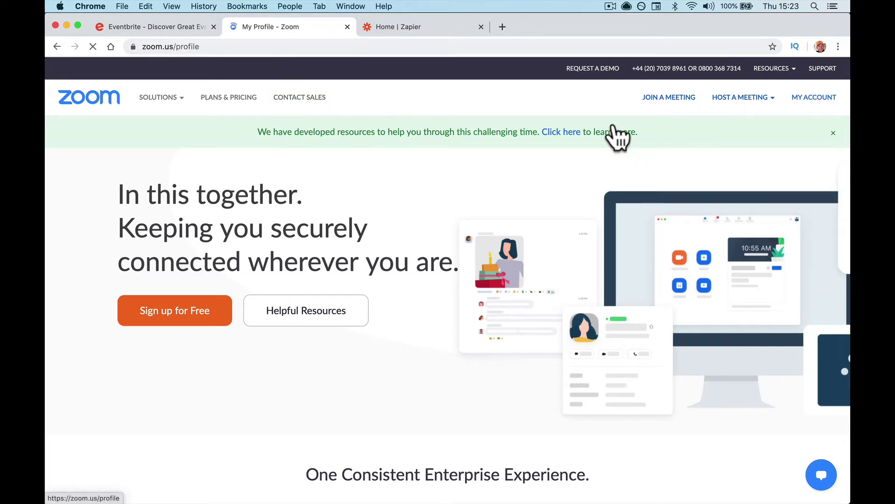
left_click(150, 207)
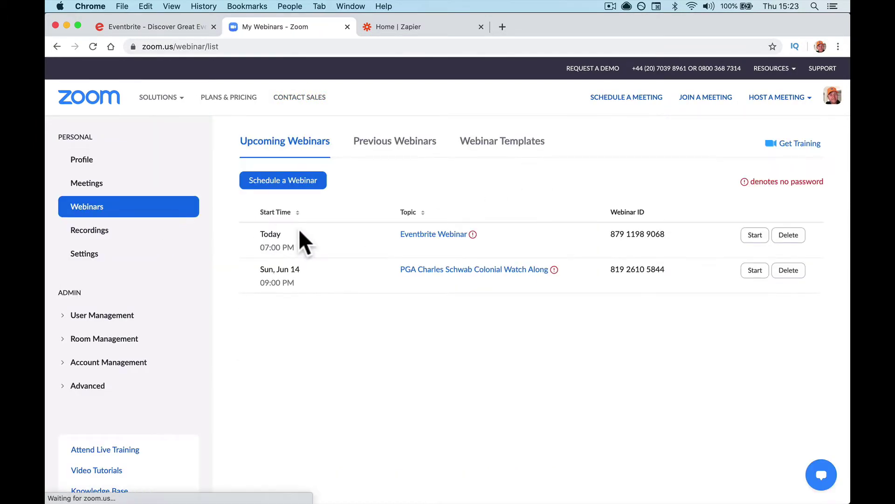
left_click(788, 235)
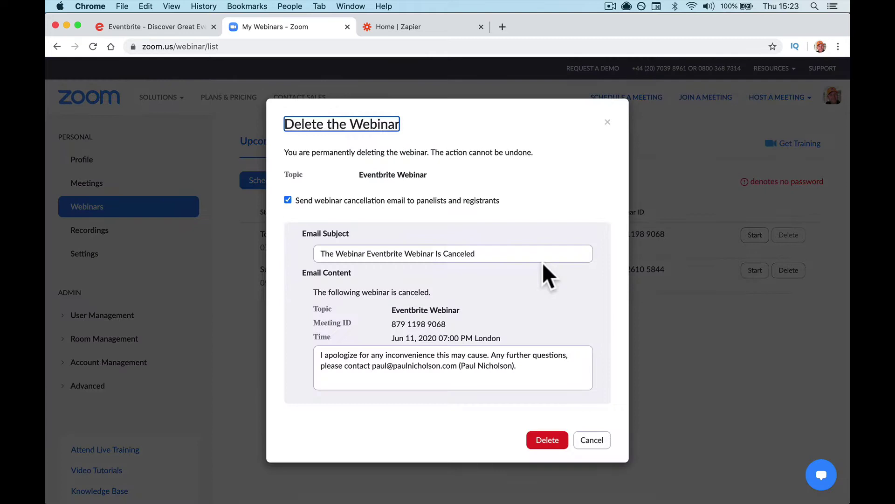
left_click(548, 437)
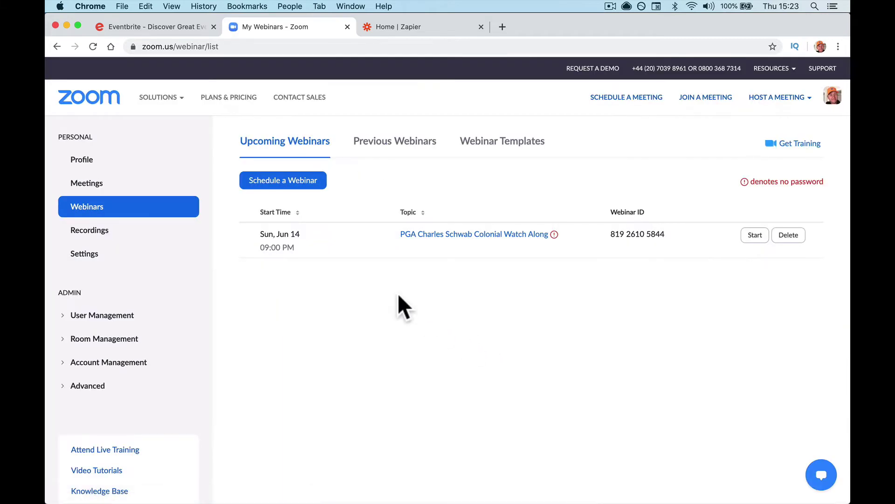
Step: Schedule a new webinar with the Topic 'My Zoom Eventbrite Webinar'
left_click(311, 181)
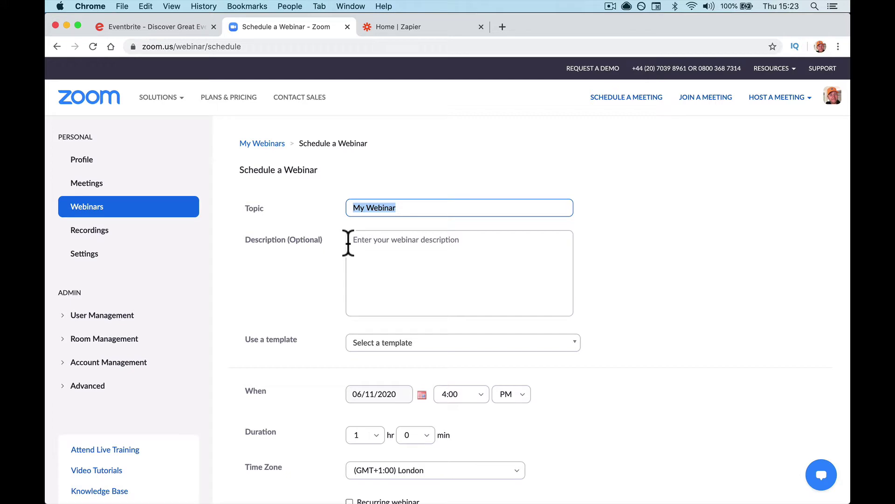
type("My Zoom ")
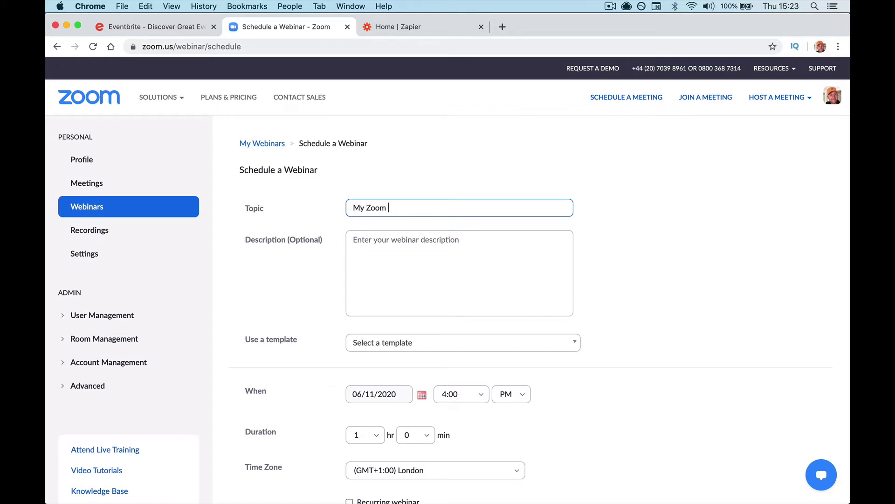
type("Eventbrite Webina")
left_click(353, 240)
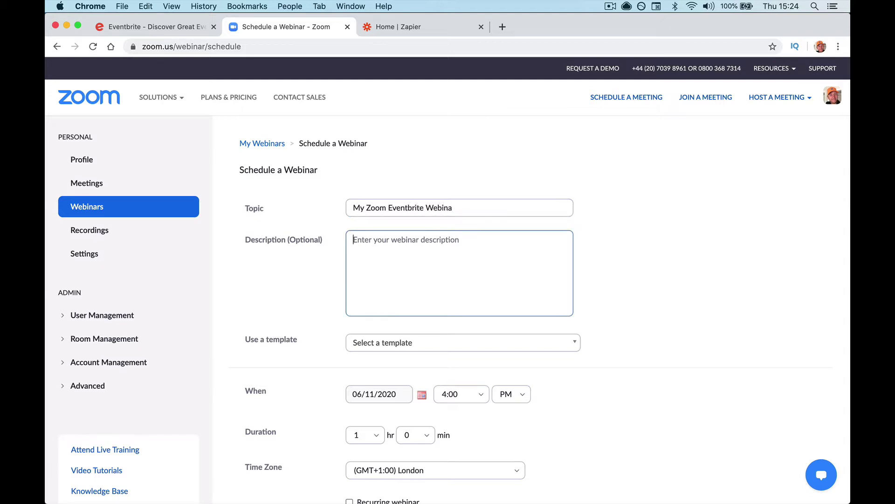
left_click(452, 207)
type("r")
key("Tab")
left_click(343, 289)
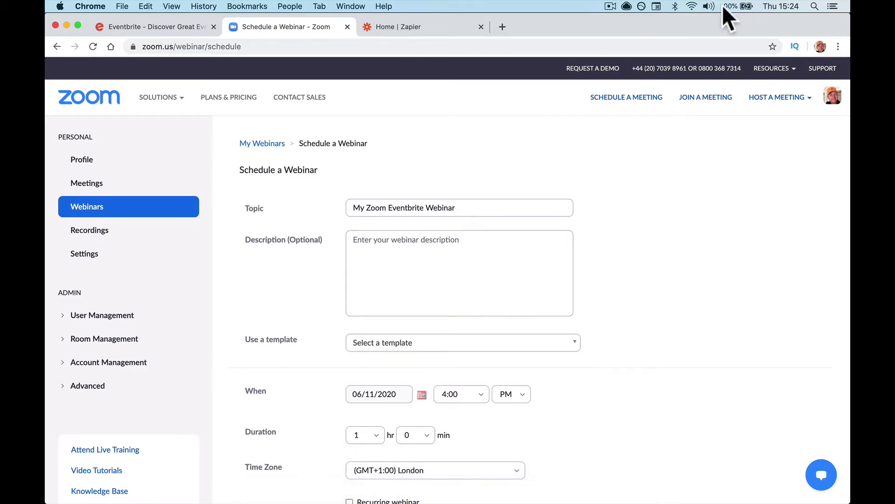
Step: Lower the computer's volume and copy the topic text into the webinar Description
left_click(707, 6)
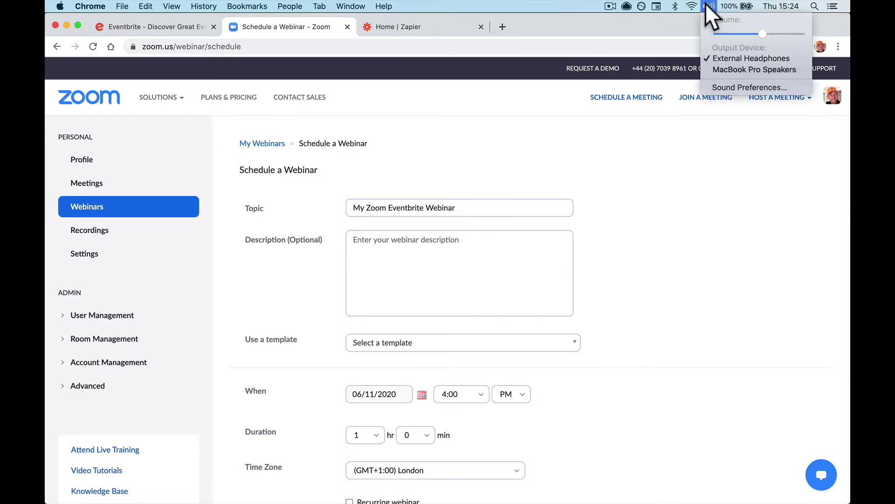
left_click(715, 32)
left_click(538, 268)
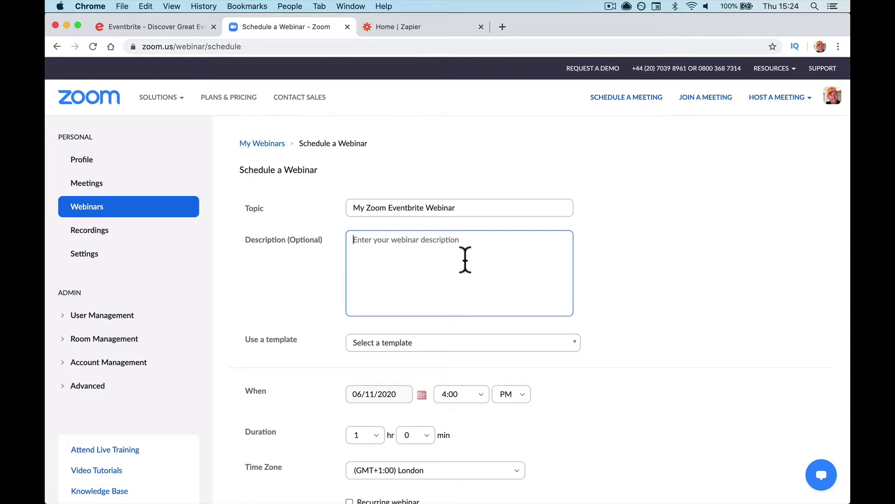
triple_click(450, 210)
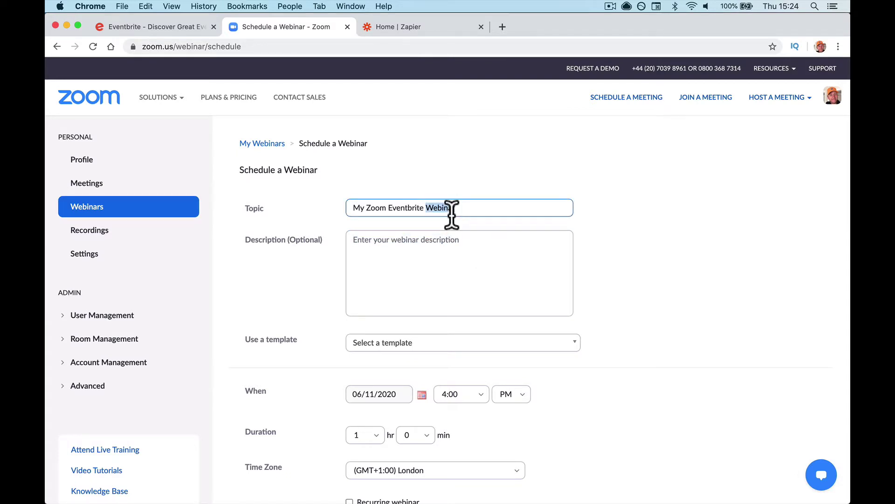
key("super+c")
left_click(432, 253)
key("super+v")
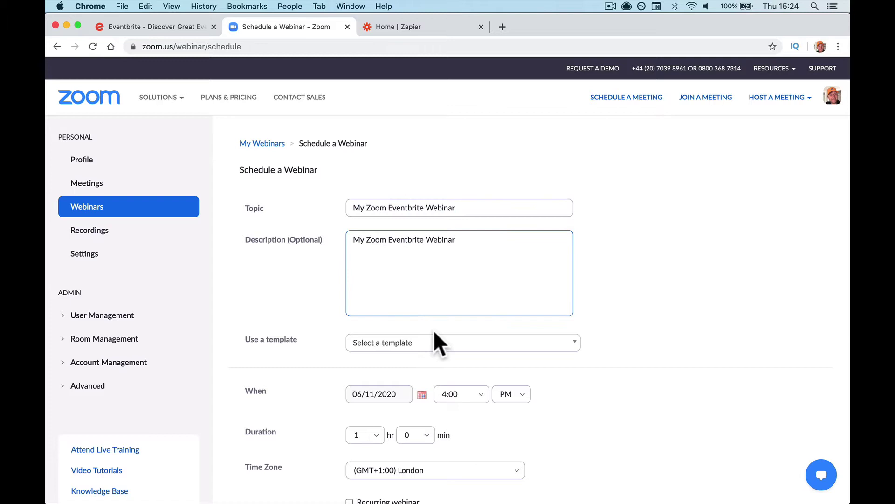
Step: Set the new webinar's start time to 7:00 PM
scroll(433, 329, "down", 3)
scroll(432, 275, "down", 2)
scroll(438, 252, "down", 3)
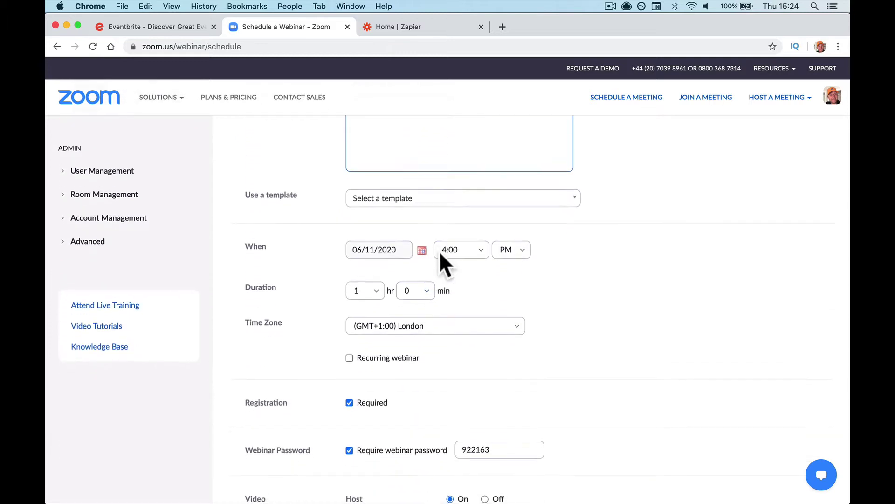
left_click(439, 252)
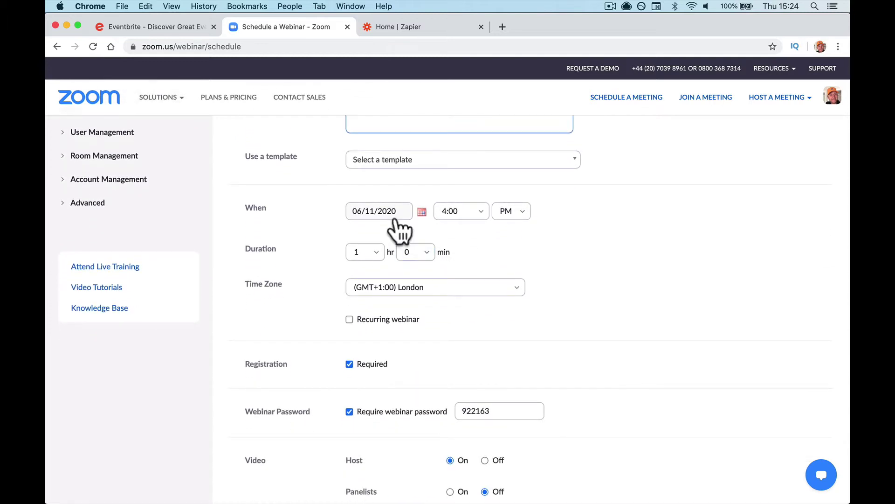
left_click(455, 212)
scroll(466, 335, "down", 4)
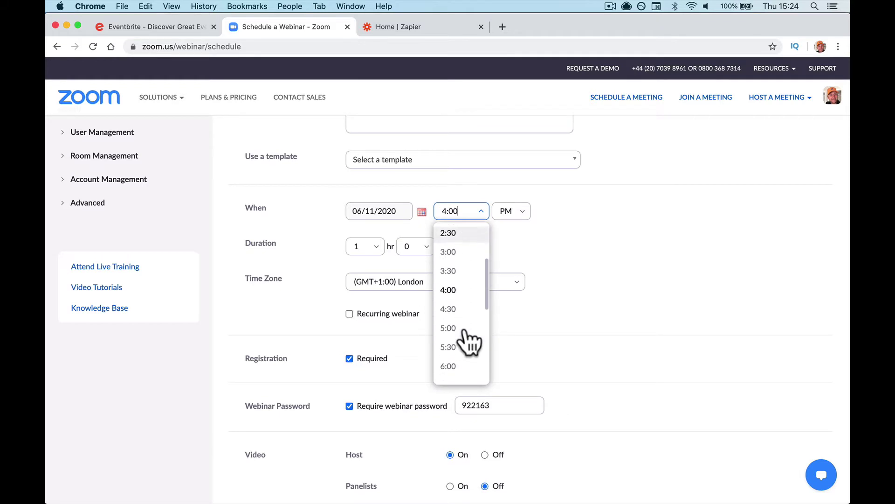
left_click(463, 372)
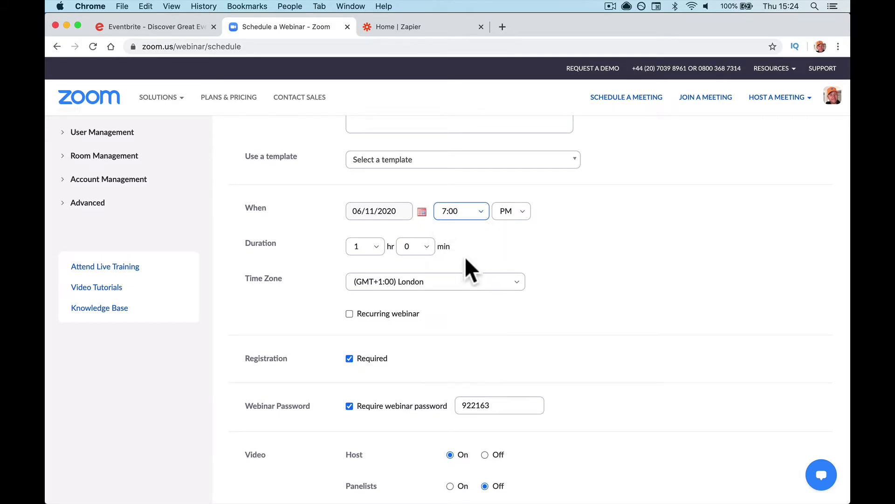
Step: Turn off the webinar password requirement and switch panelists' video On
scroll(428, 328, "down", 3)
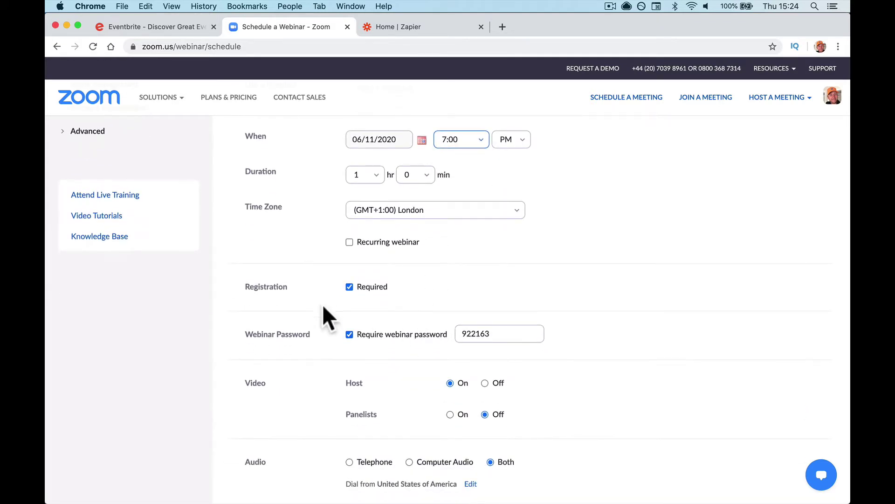
left_click(348, 335)
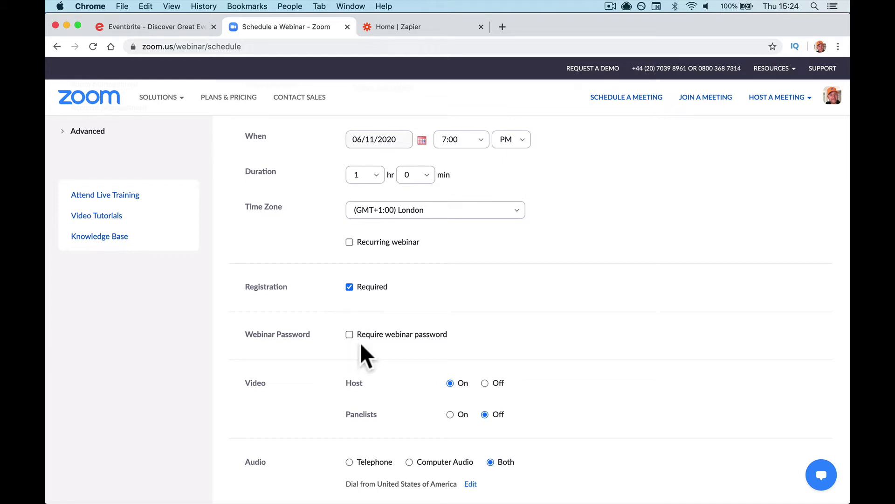
scroll(426, 354, "down", 3)
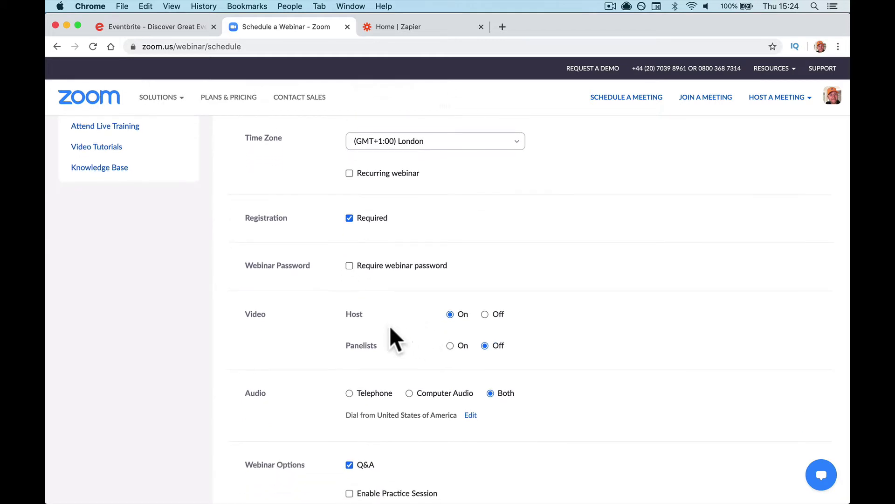
left_click(450, 346)
scroll(452, 354, "down", 7)
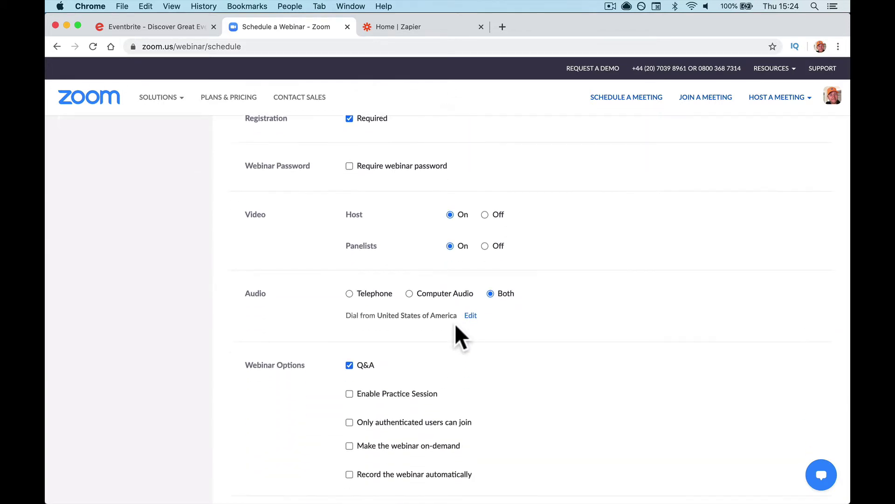
scroll(456, 326, "down", 3)
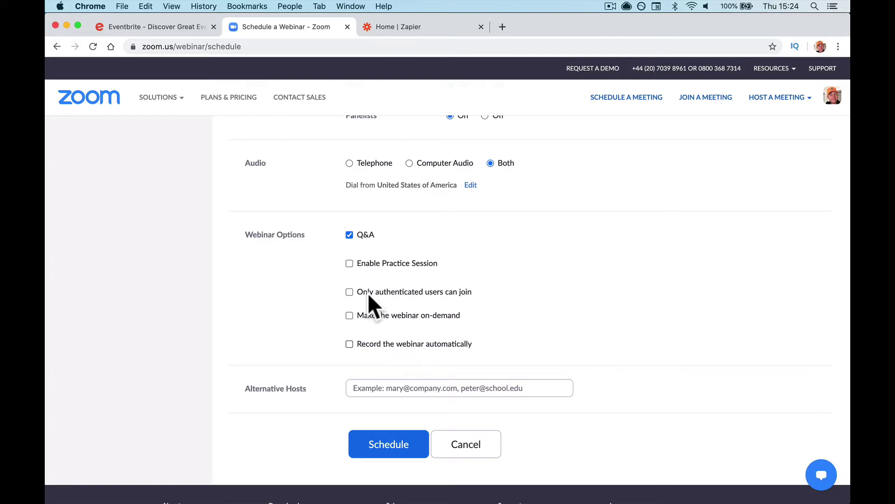
left_click(391, 429)
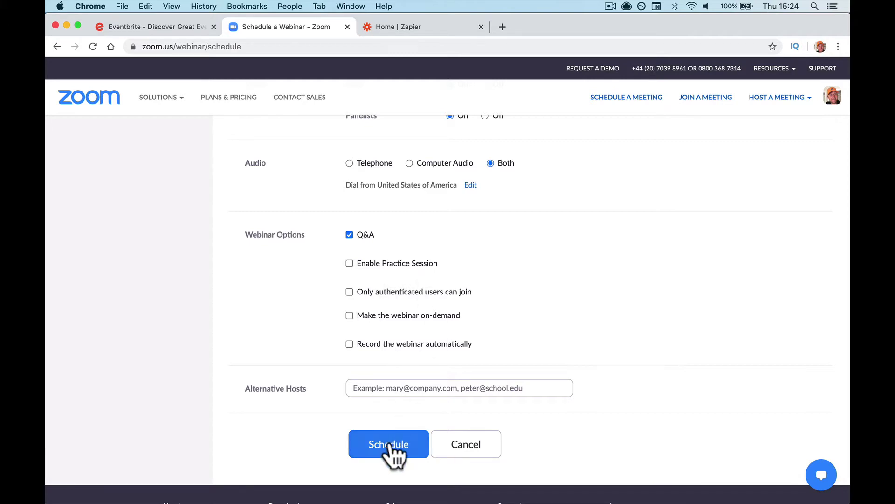
Step: Schedule the webinar and open its registration Approval settings for editing
left_click(390, 444)
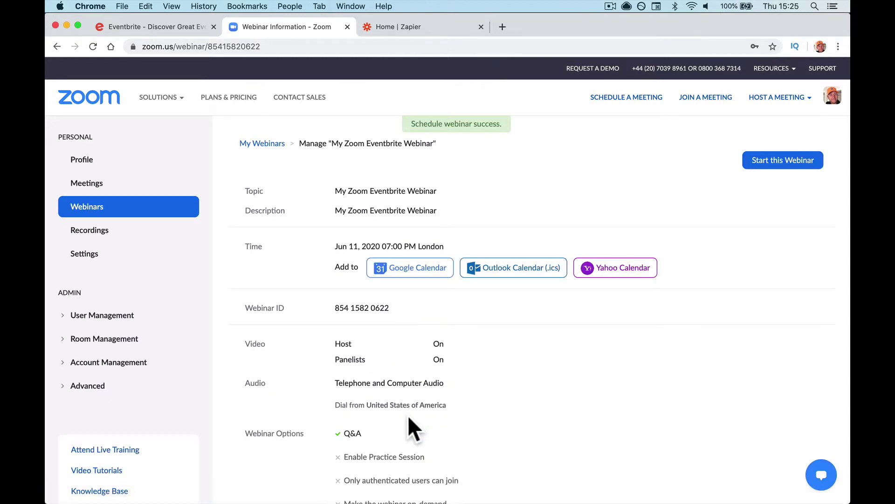
scroll(411, 415, "down", 10)
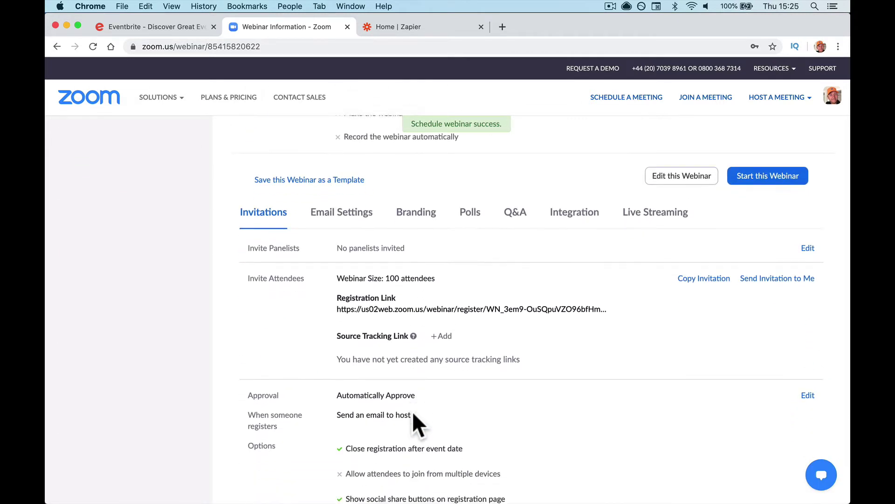
scroll(412, 411, "down", 2)
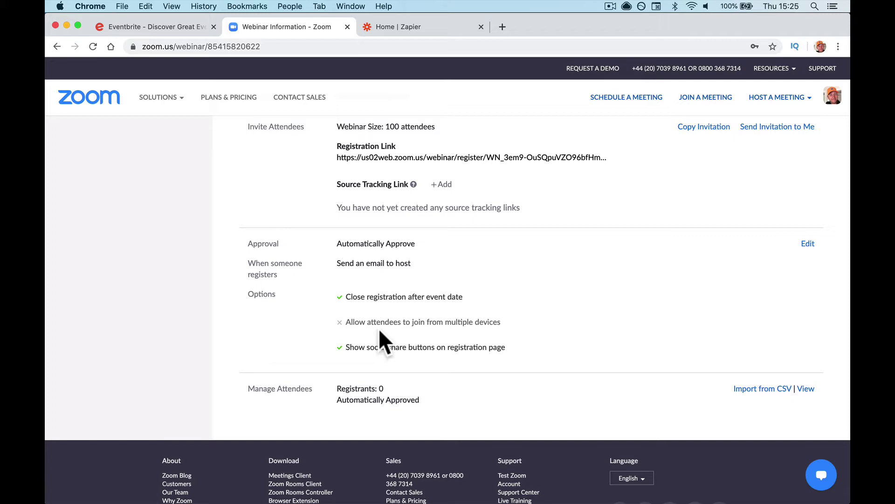
left_click(812, 241)
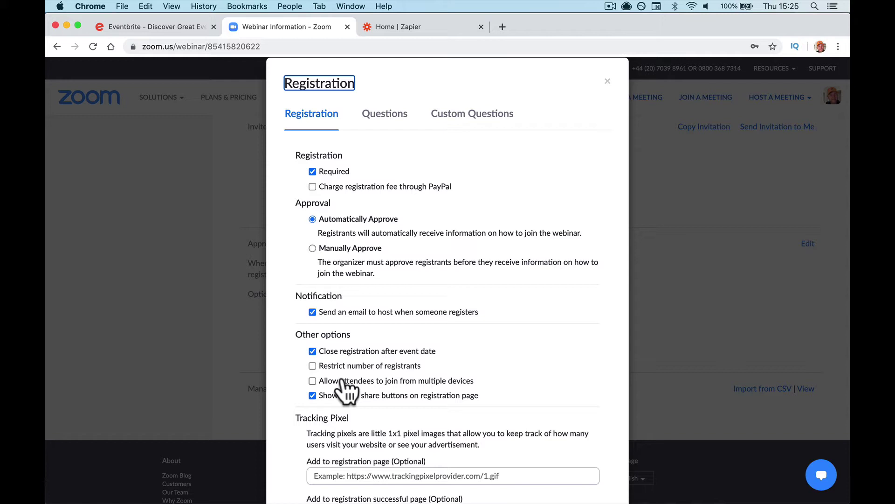
Step: Keep joining from multiple devices off and Save All registration settings
left_click(313, 380)
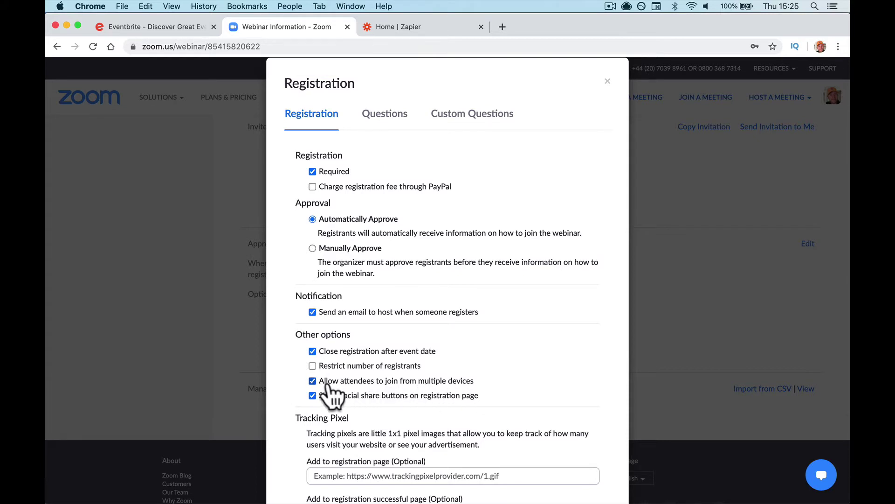
left_click(313, 380)
scroll(425, 422, "down", 2)
scroll(422, 414, "down", 5)
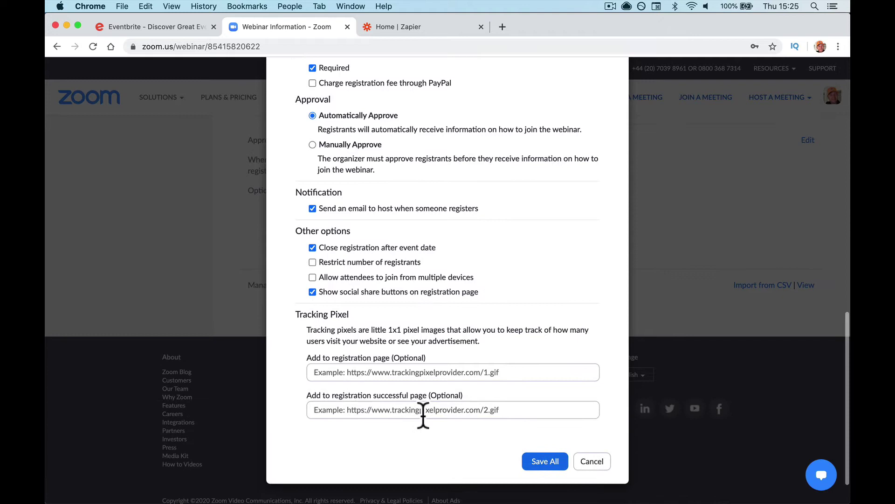
left_click(541, 463)
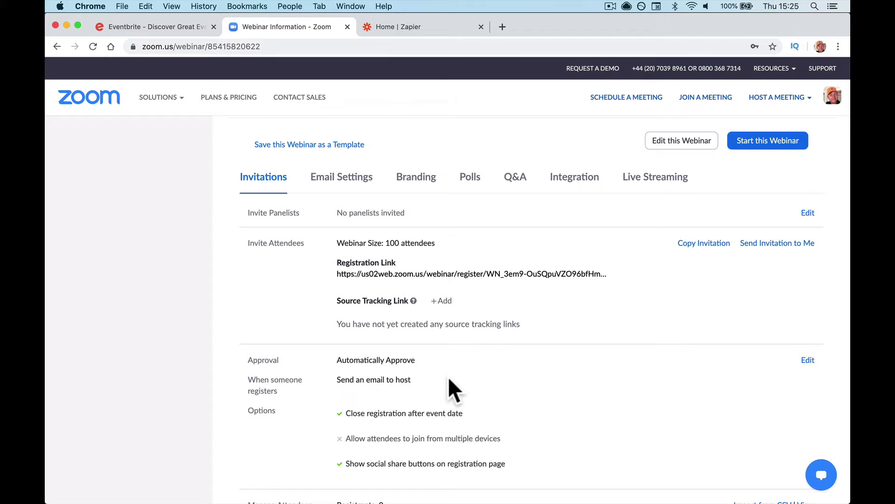
Step: Open the Edit this Webinar page to review its topic, description and schedule
scroll(514, 264, "up", 10)
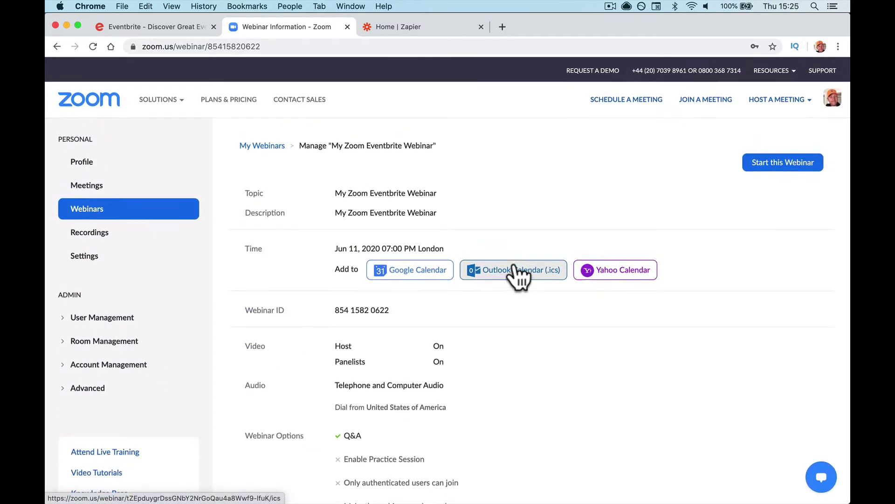
scroll(340, 300, "down", 3)
scroll(341, 300, "up", 3)
scroll(340, 301, "down", 15)
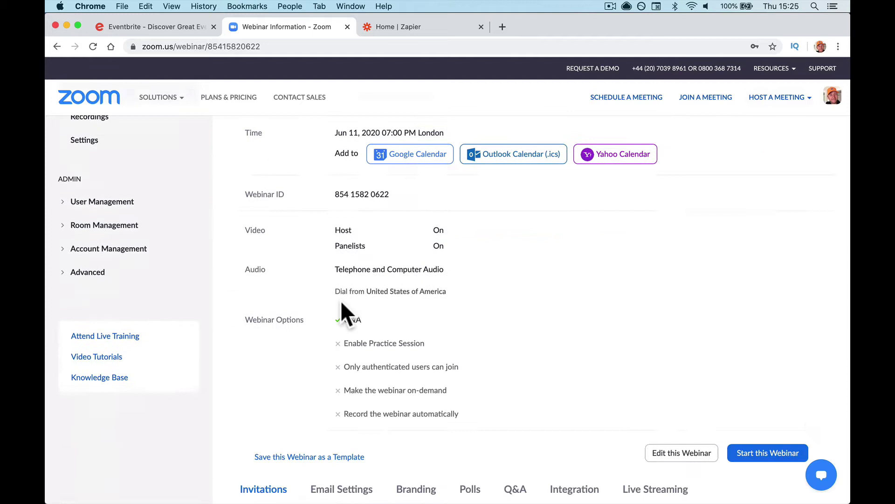
left_click(691, 207)
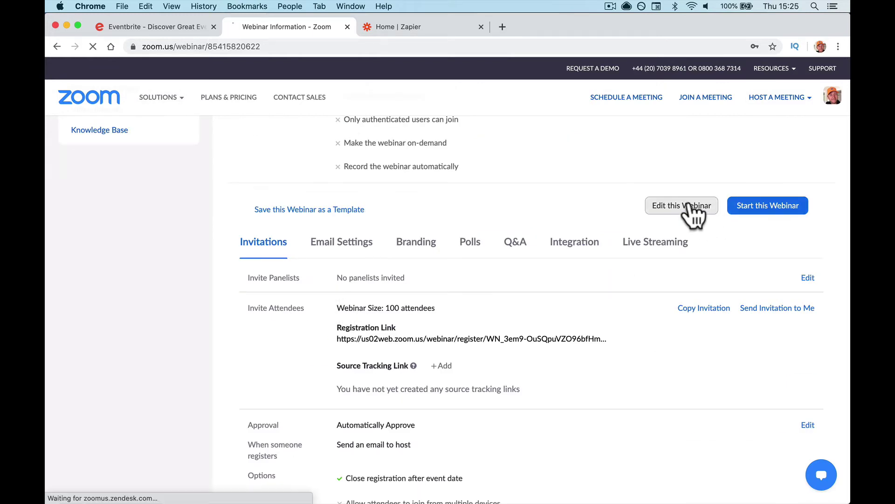
scroll(347, 331, "down", 10)
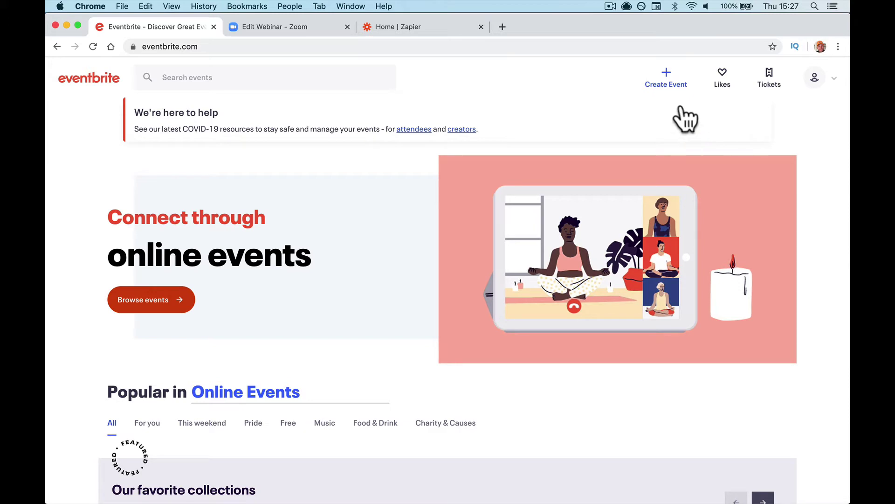
Step: Create a new Eventbrite event titled 'My Zoom Eventbrite Webinar', copied from the Zoom topic
left_click(666, 85)
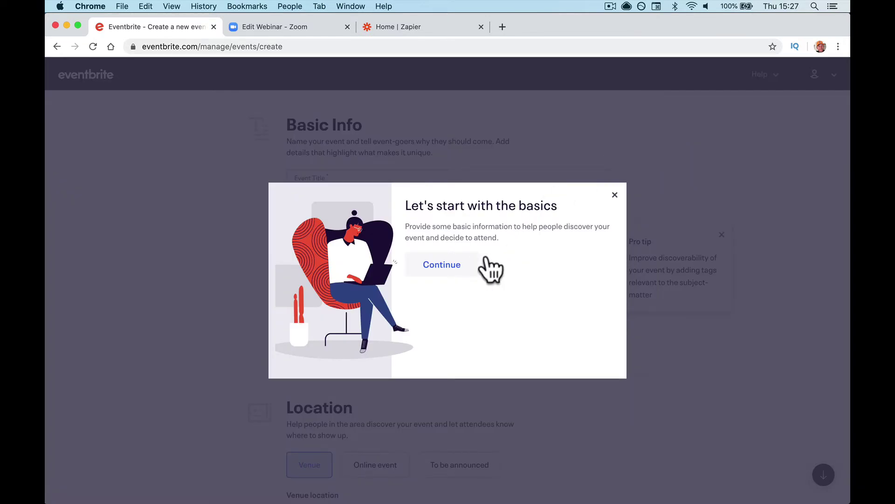
left_click(614, 194)
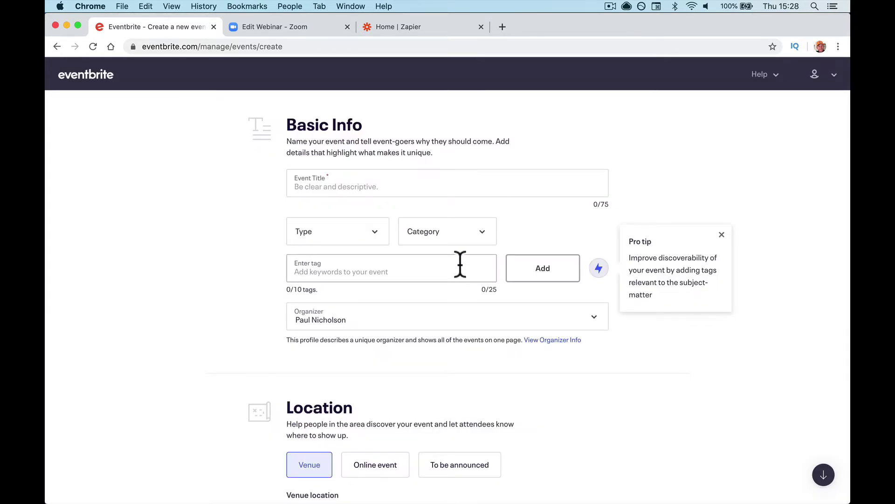
left_click(344, 188)
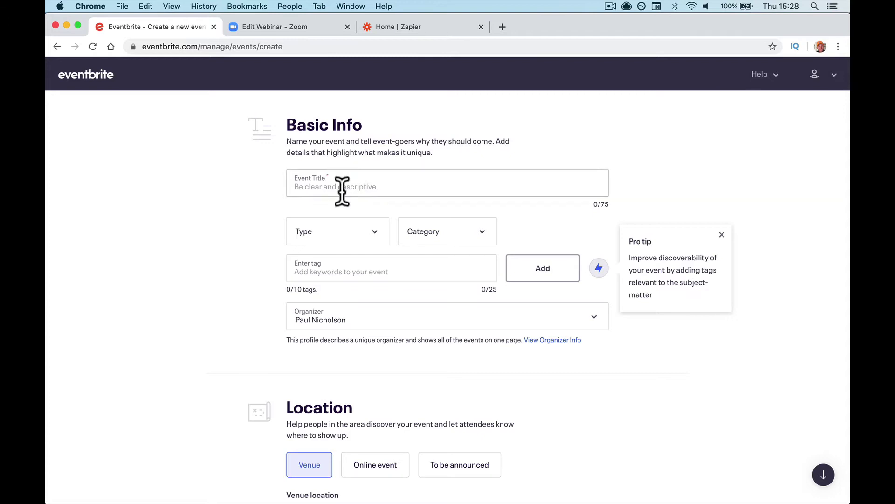
left_click(276, 28)
scroll(308, 149, "up", 5)
double_click(372, 207)
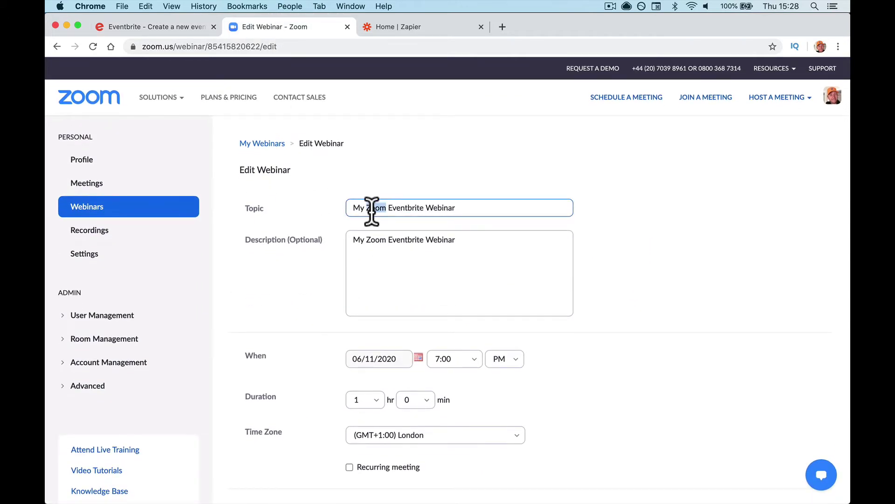
triple_click(371, 207)
key("super+c")
left_click(173, 28)
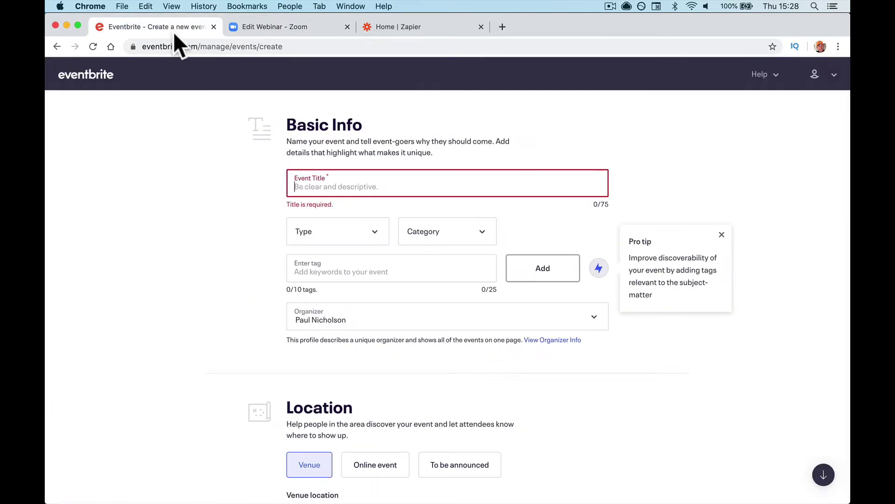
left_click(333, 187)
key("super+v")
Step: Set the event type to Seminar or Talk and category to Sports & Fitness
left_click(337, 238)
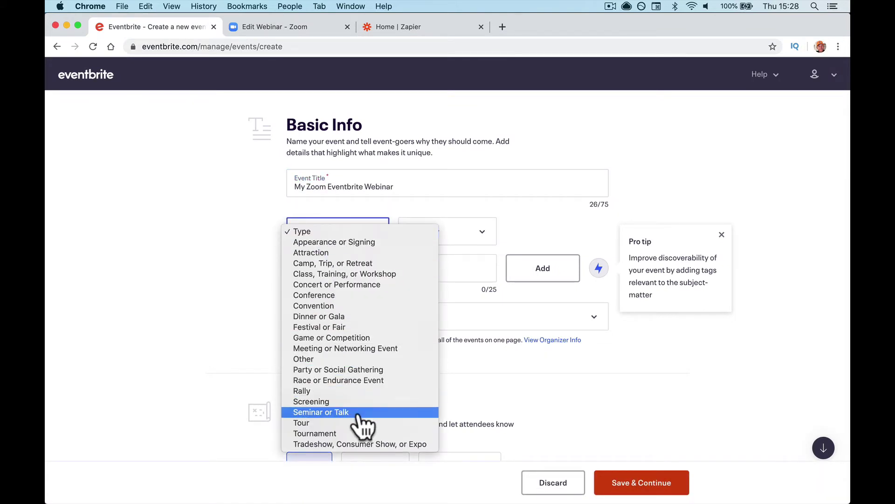
left_click(358, 415)
left_click(443, 235)
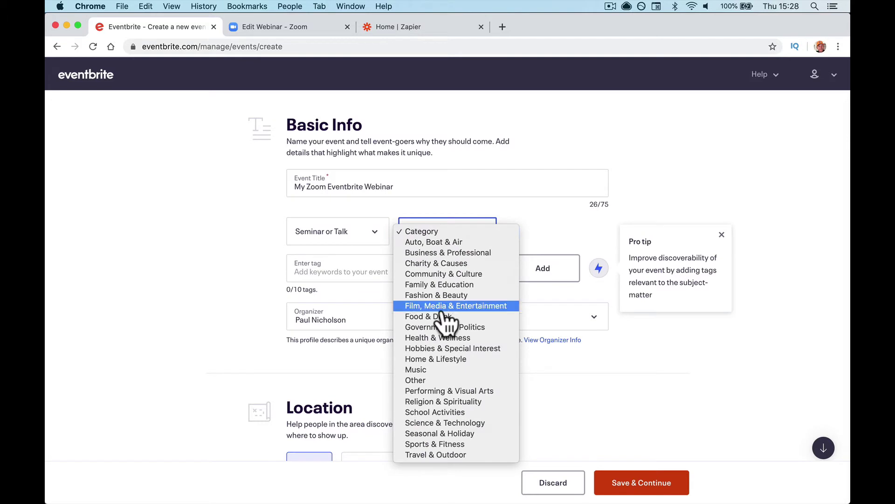
left_click(459, 444)
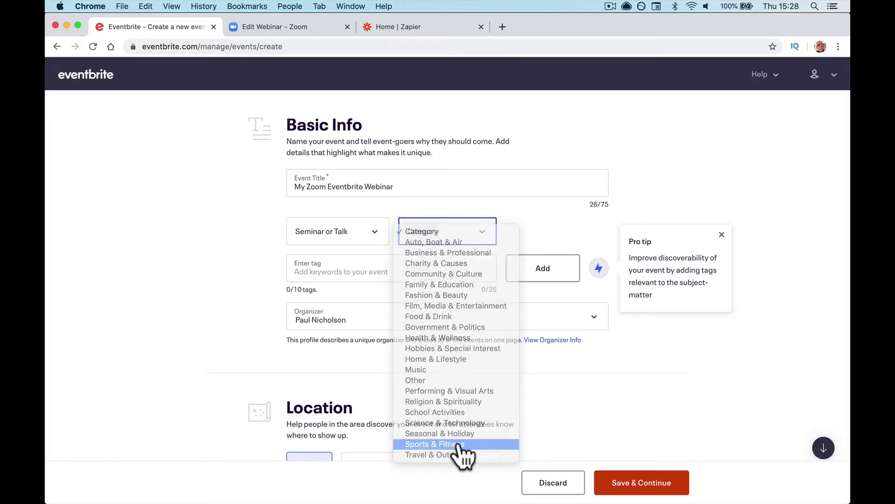
Step: Add the tags Sport and Conference to the event
left_click(386, 272)
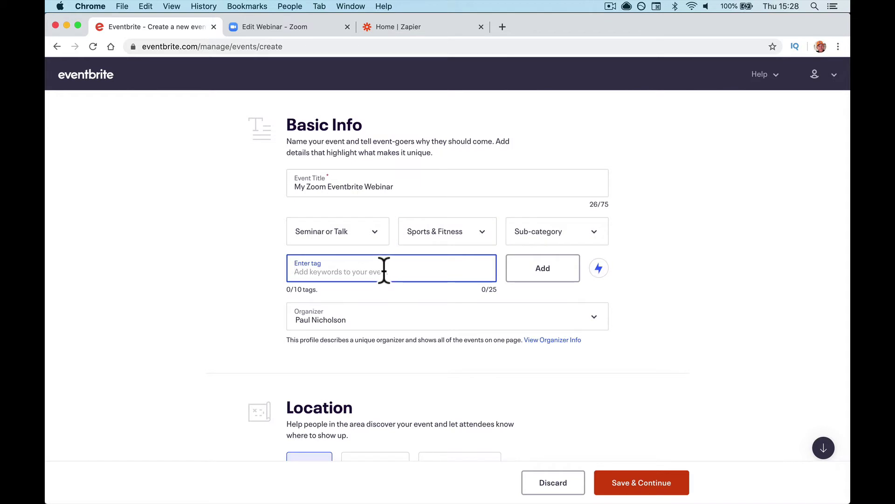
type("Sport")
left_click(515, 275)
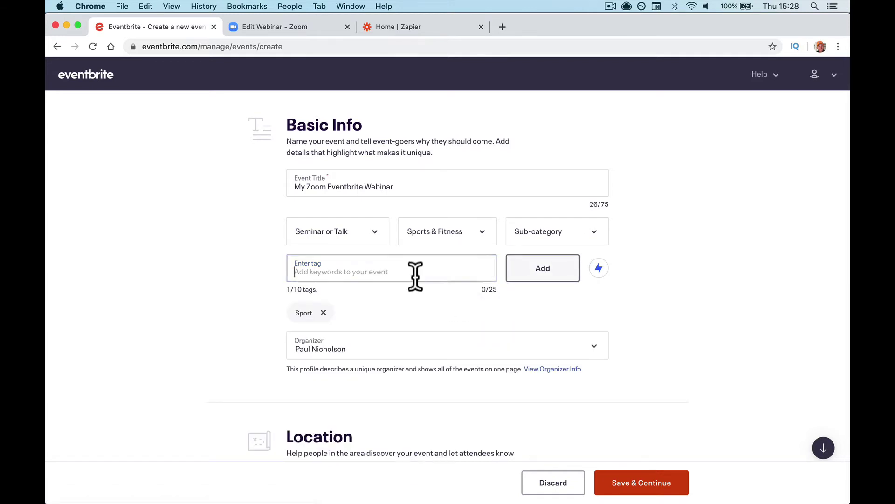
type("Confrence")
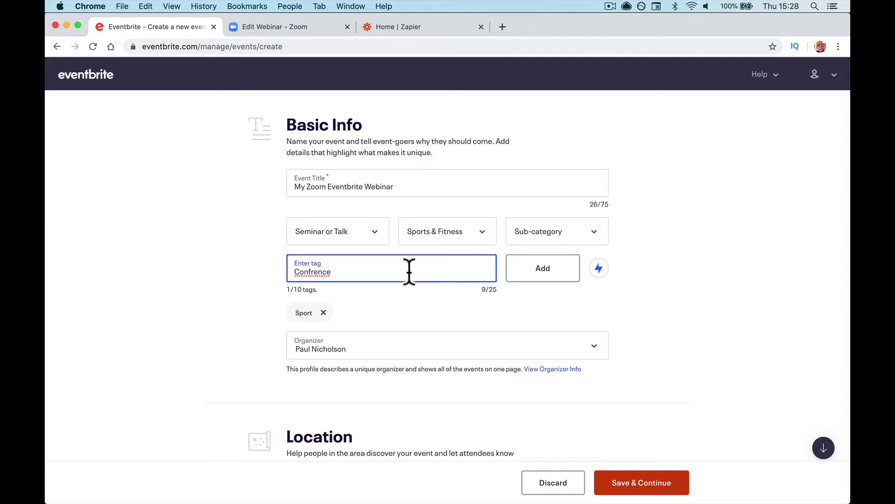
right_click(324, 272)
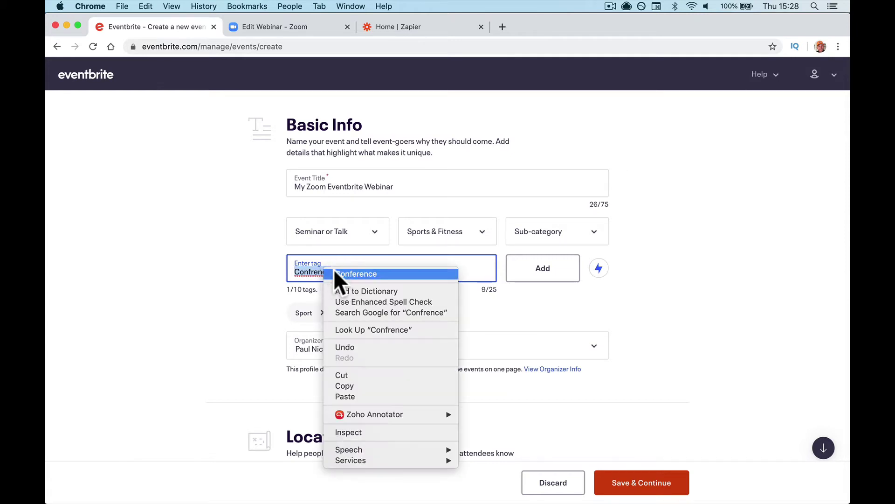
left_click(334, 269)
left_click(540, 278)
scroll(429, 319, "down", 5)
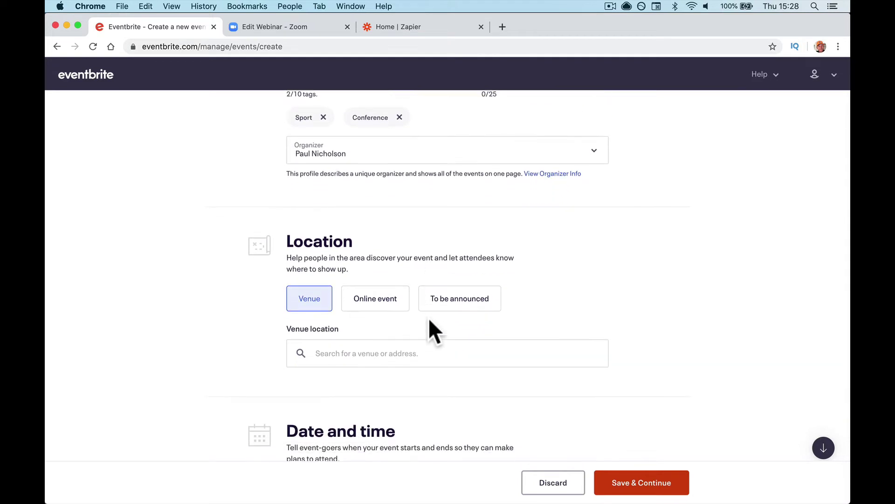
scroll(390, 320, "up", 5)
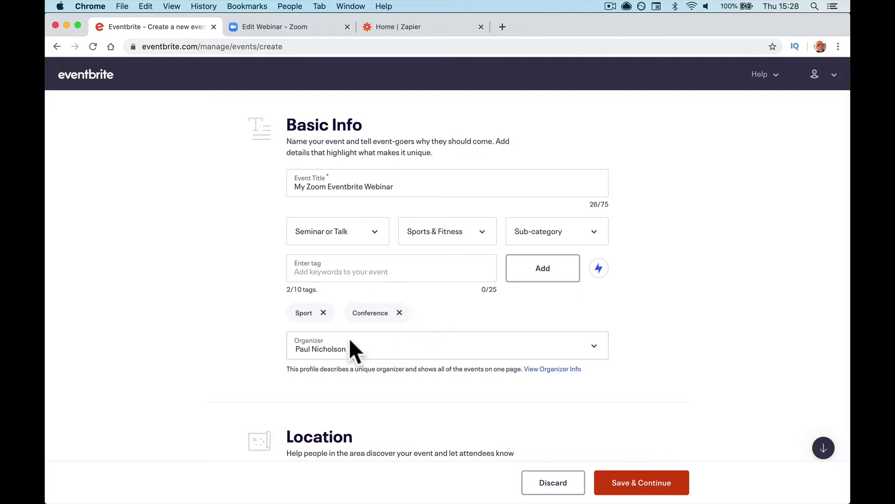
Step: Set the online event's end time to 8:00 PM
scroll(411, 352, "down", 8)
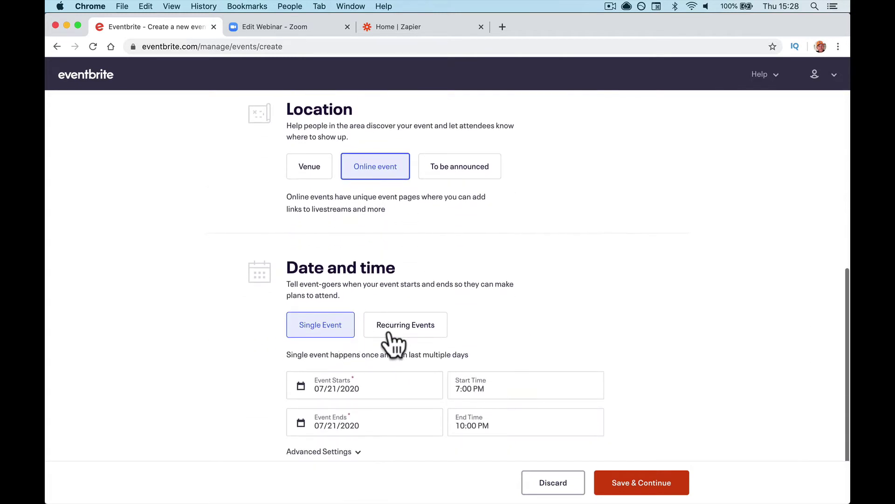
scroll(393, 335, "down", 1)
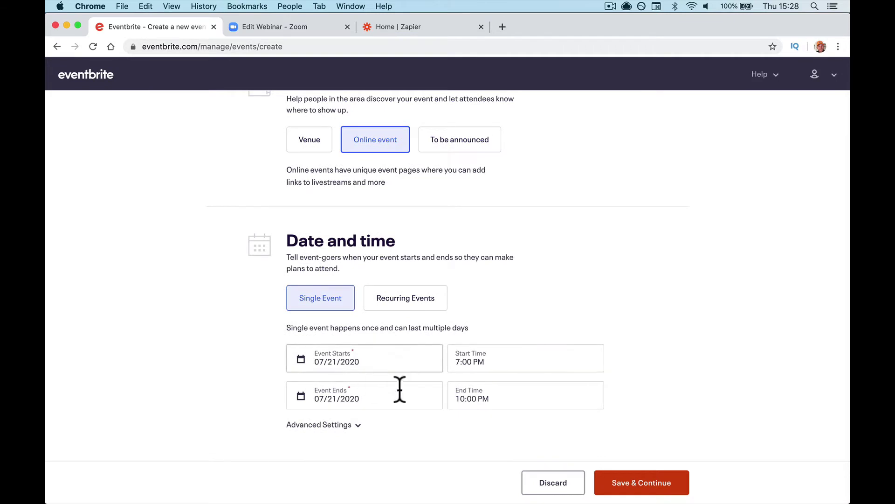
left_click(500, 401)
scroll(499, 468, "down", 2)
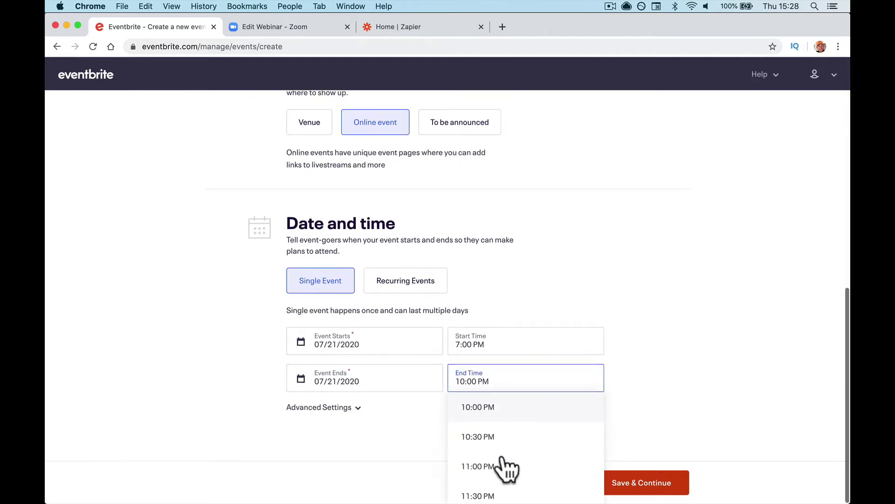
scroll(499, 469, "up", 6)
scroll(502, 438, "down", 4)
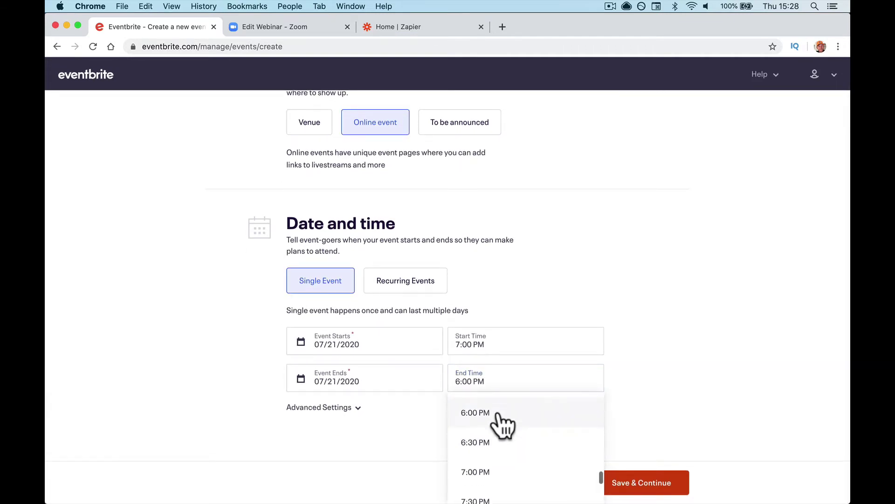
left_click(503, 459)
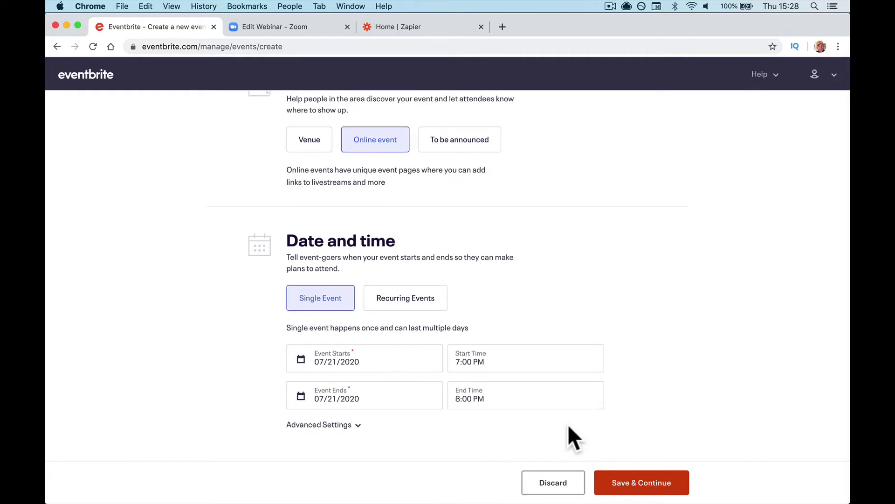
Step: Confirm the Zoom webinar's duration, then save the basic info with Save & Continue
left_click(303, 33)
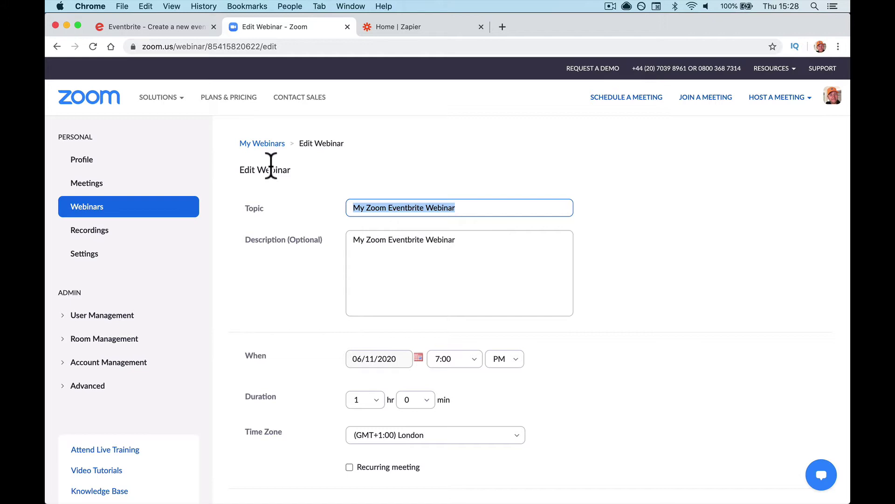
left_click(354, 399)
left_click(171, 29)
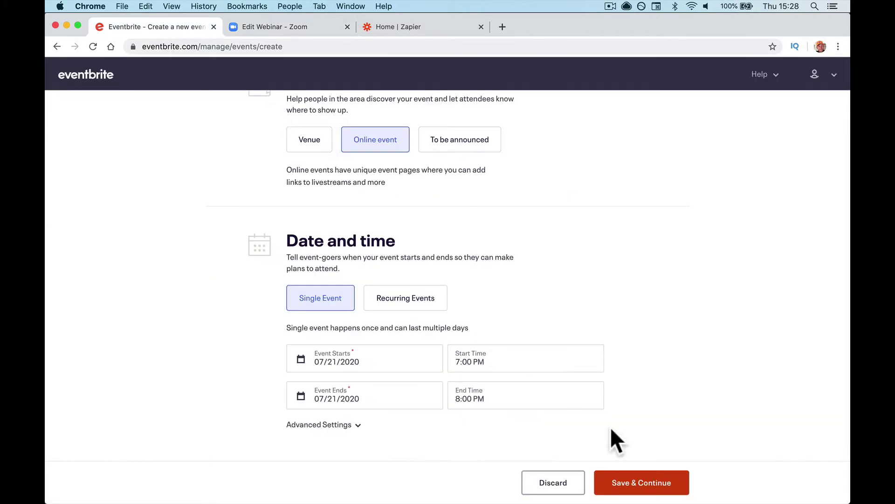
left_click(625, 481)
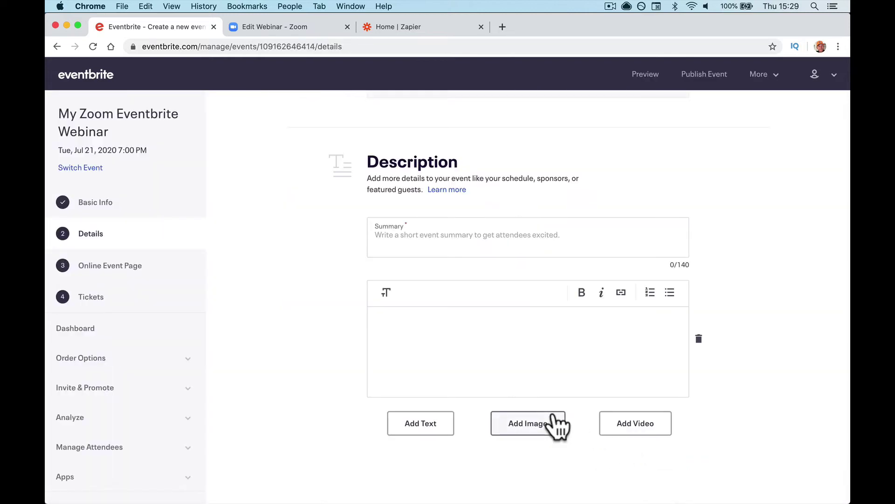
Step: Paste 'My Zoom Eventbrite Webinar' as the event summary
left_click(470, 245)
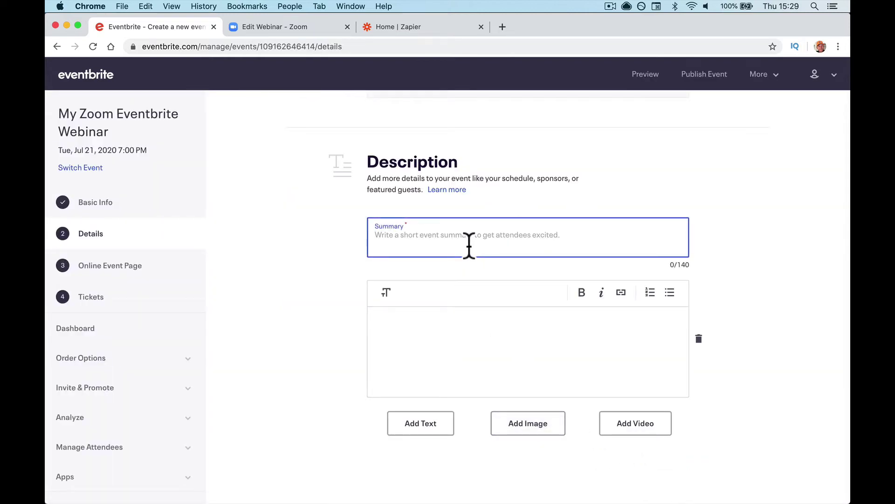
left_click(264, 27)
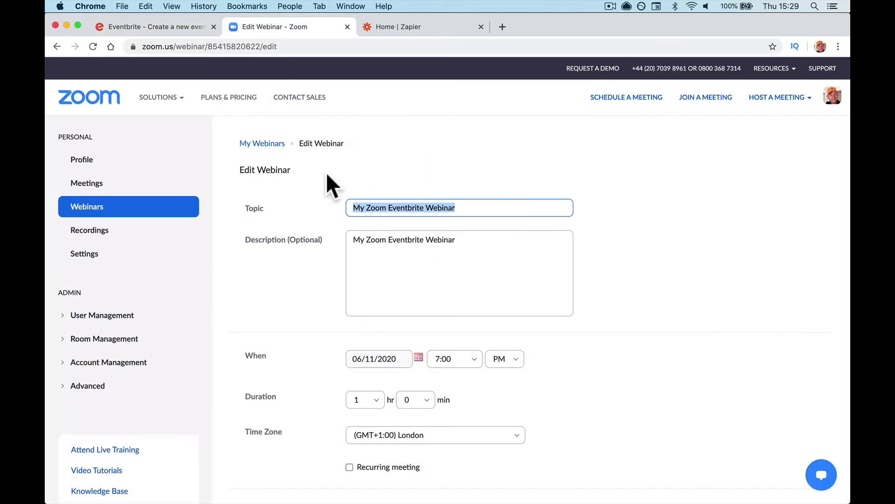
left_click(178, 29)
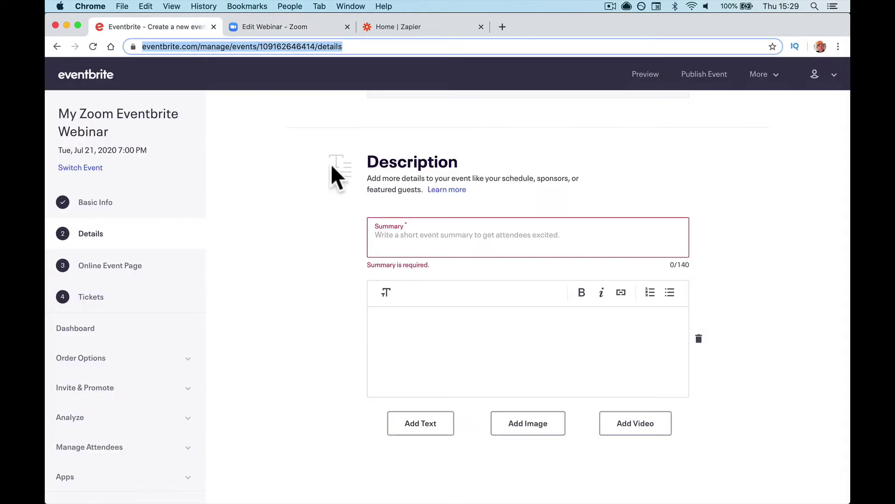
left_click(391, 238)
key("super+v")
Step: Copy the Zoom webinar description into the Eventbrite event description
left_click(404, 326)
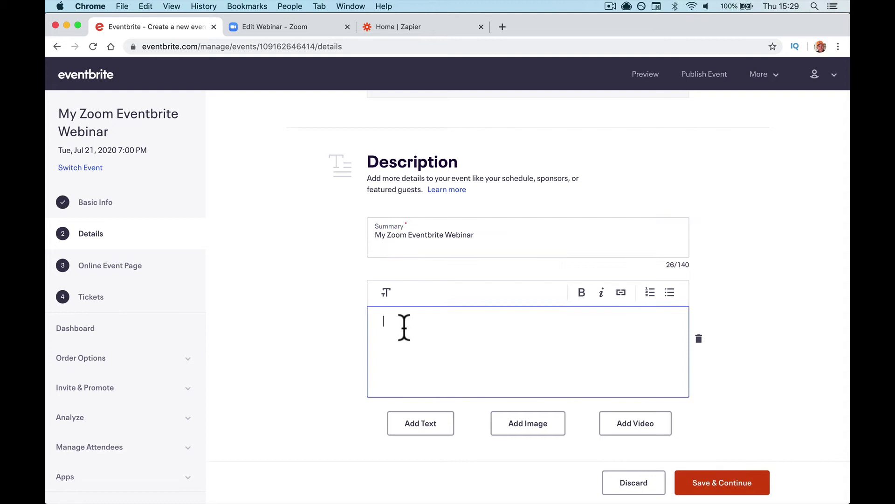
left_click(286, 28)
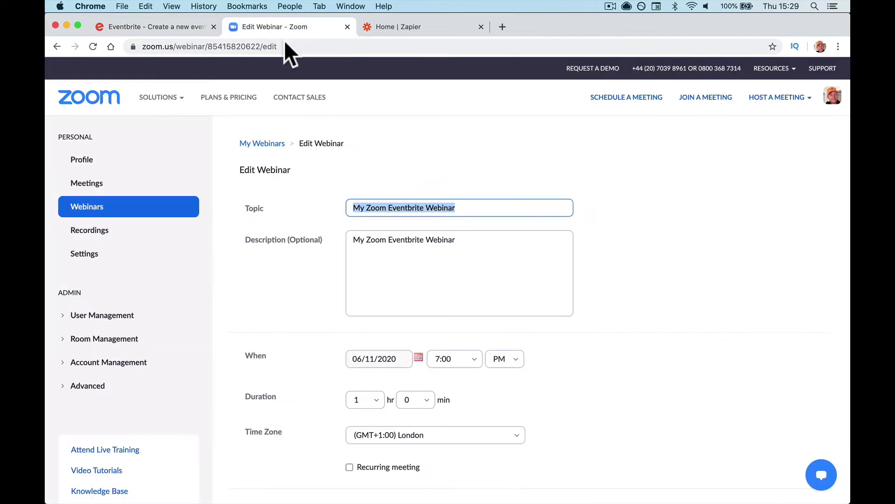
triple_click(385, 239)
key("super+c")
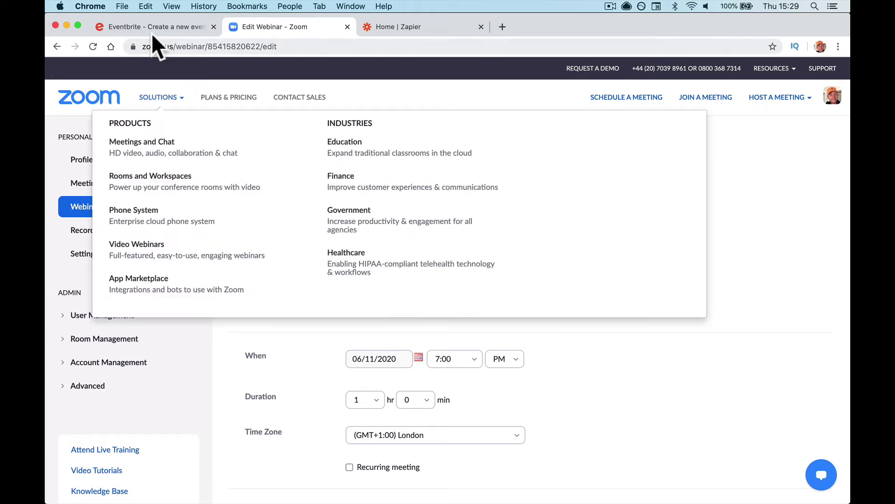
left_click(152, 28)
key("super+v")
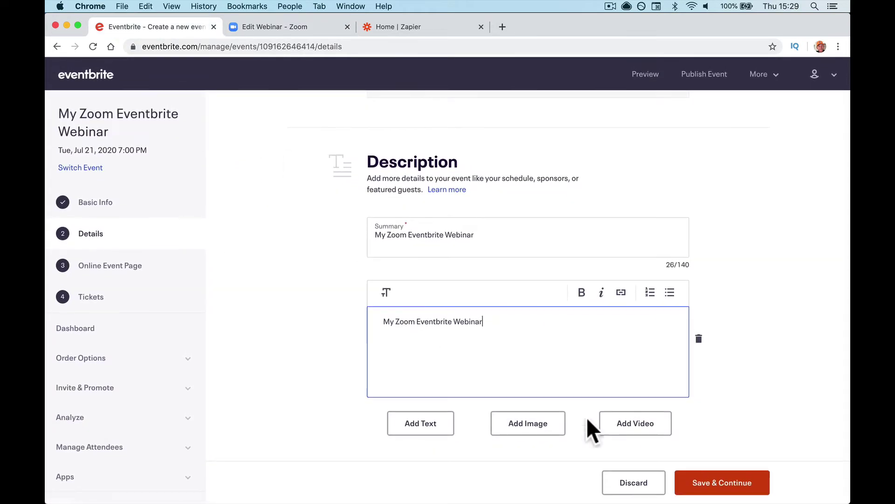
left_click(710, 473)
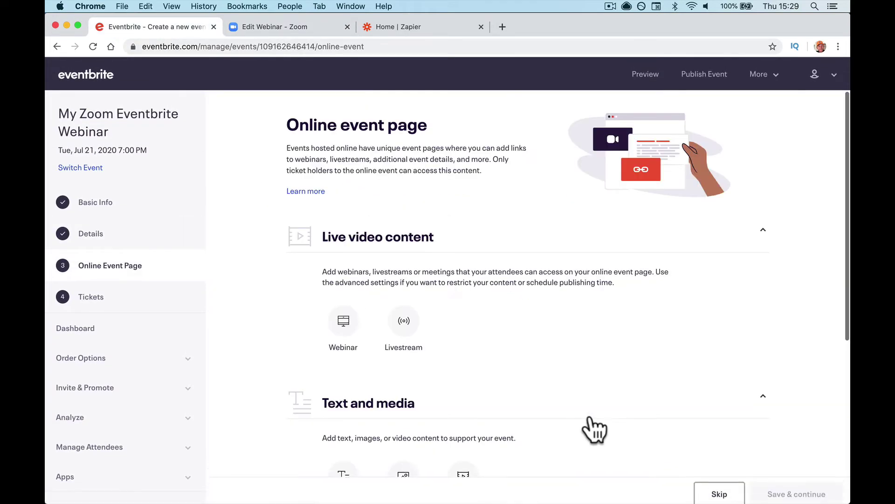
Step: Add a Webinar block under the online page's live video content
scroll(590, 419, "down", 5)
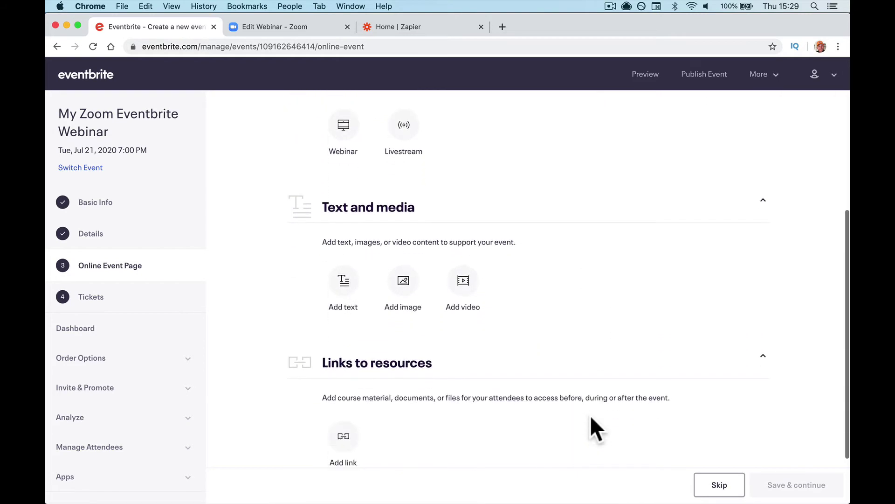
scroll(591, 416, "up", 4)
scroll(590, 420, "down", 2)
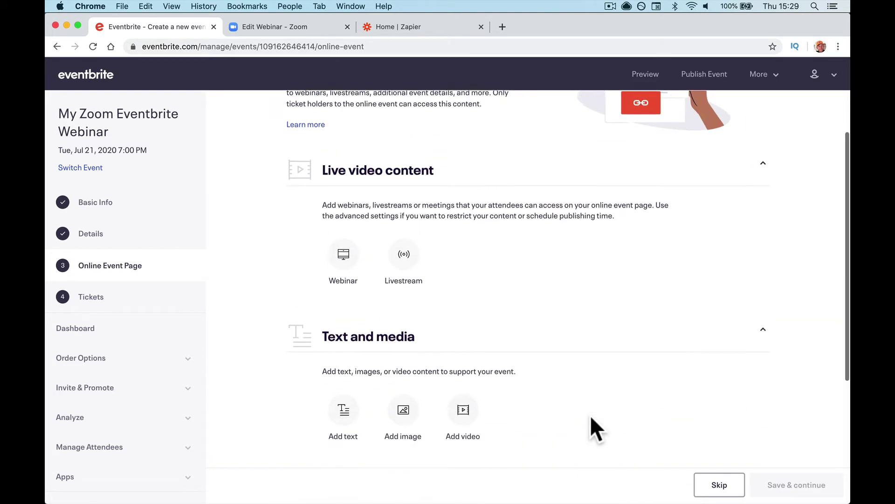
scroll(359, 170, "up", 2)
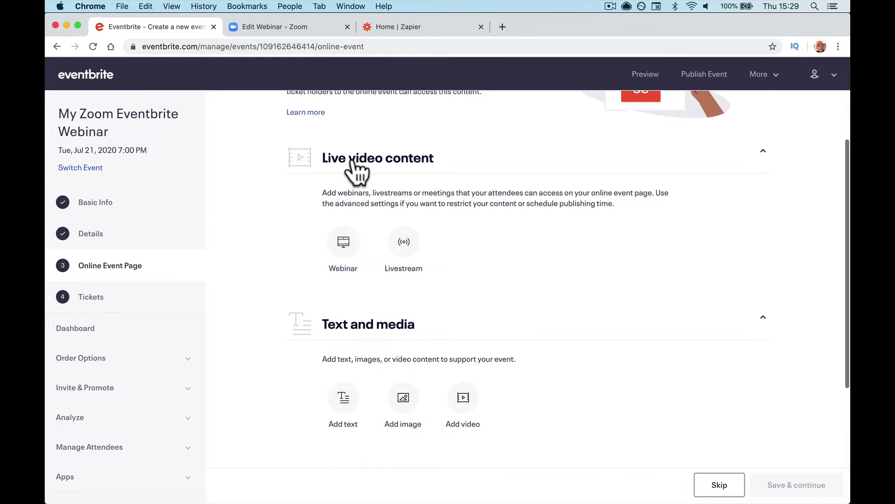
left_click(343, 242)
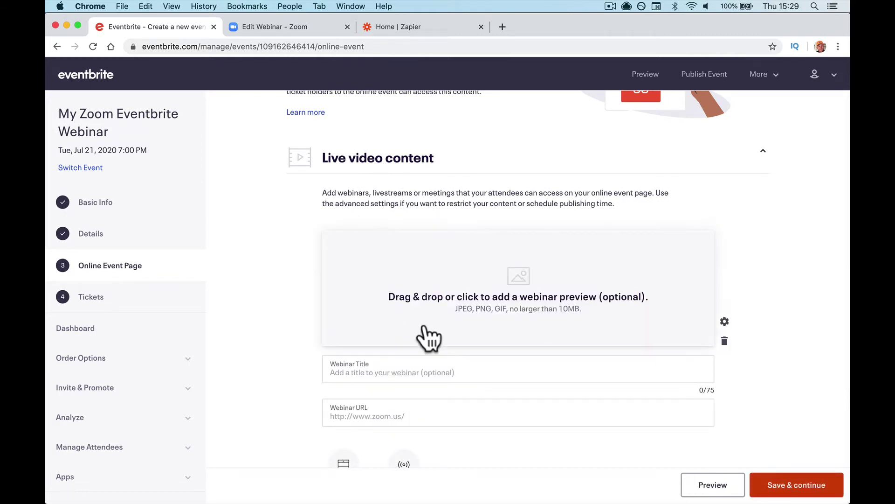
scroll(422, 333, "down", 2)
Step: Title the webinar block 'My Zoom Eventbrite Webinar' and clear the default Webinar URL
left_click(398, 304)
left_click(285, 27)
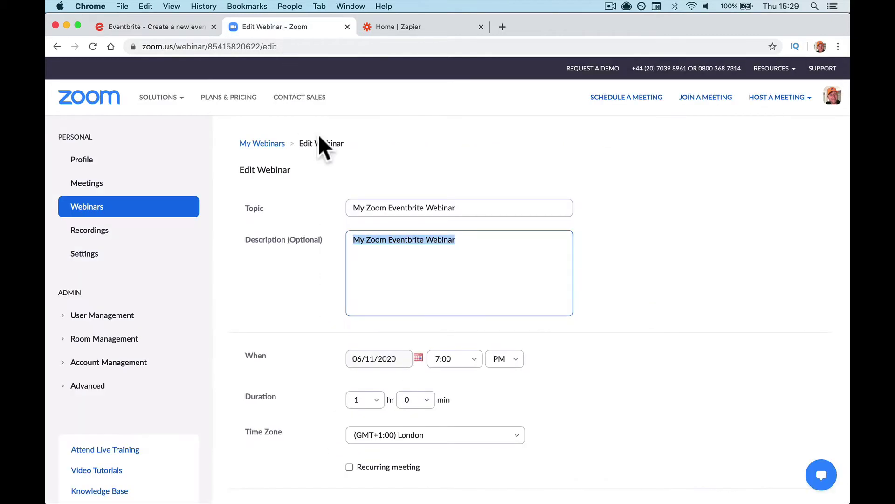
left_click(378, 207)
triple_click(379, 208)
key("cmd+c")
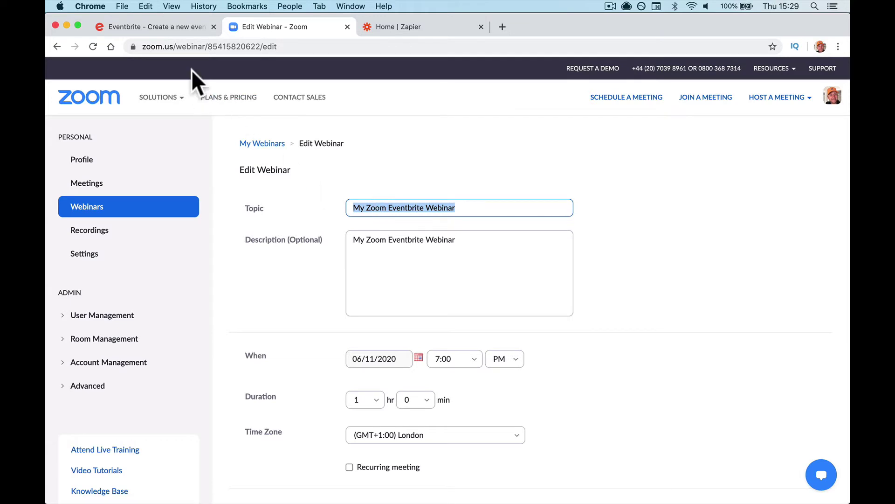
left_click(166, 27)
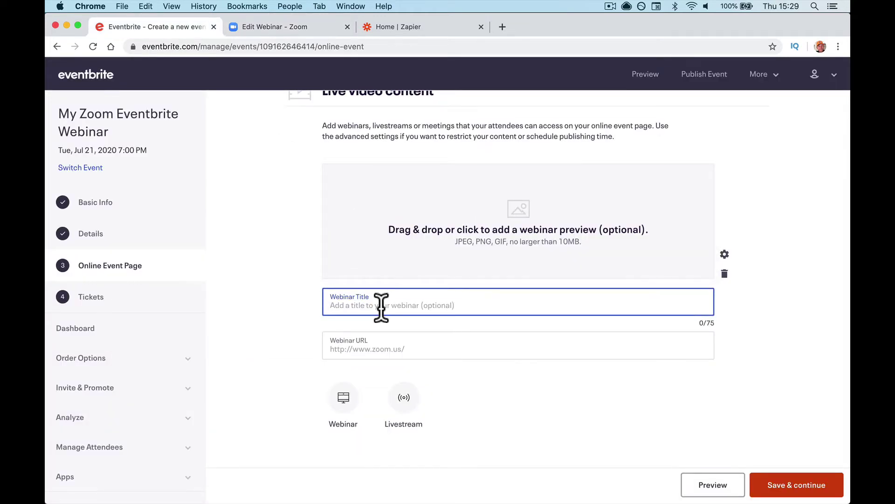
key("super+v")
triple_click(388, 358)
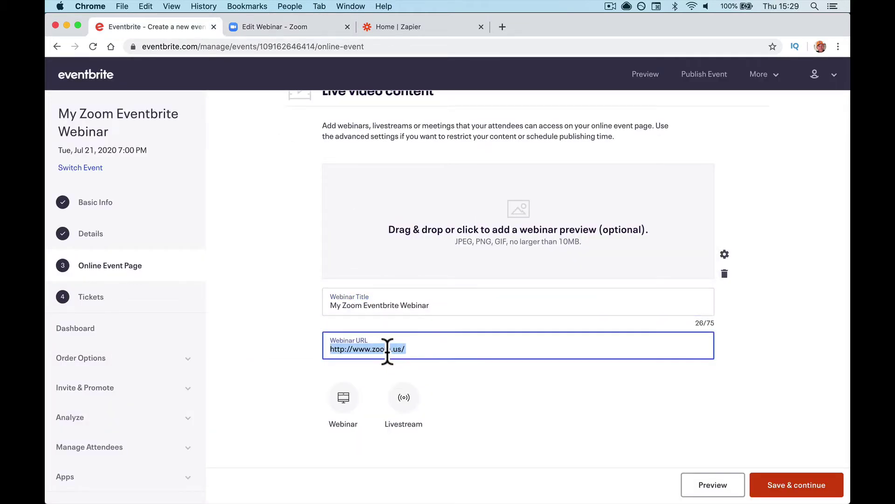
key("BackSpace")
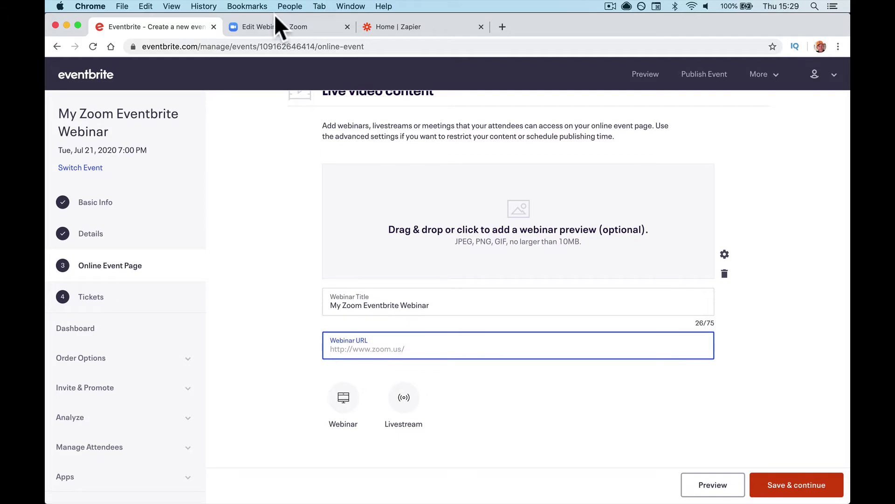
Step: Turn off Registration Required for the Zoom webinar and save it
left_click(275, 26)
scroll(348, 187, "down", 15)
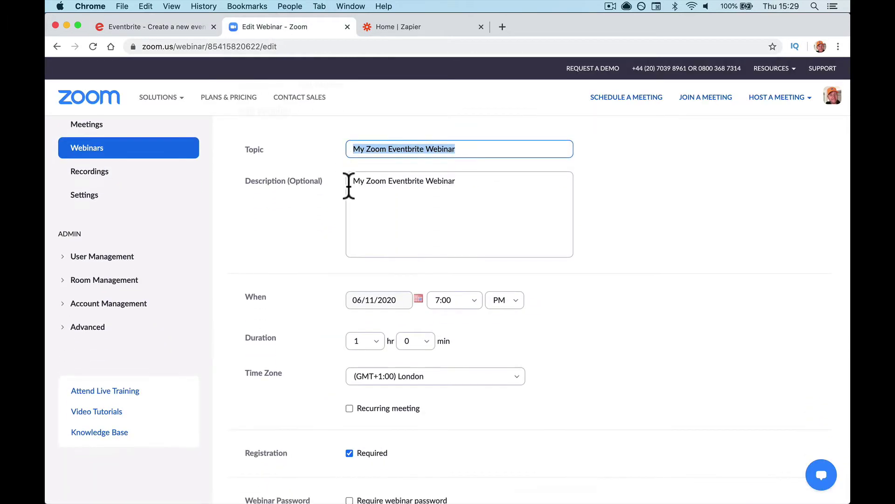
scroll(348, 191, "down", 2)
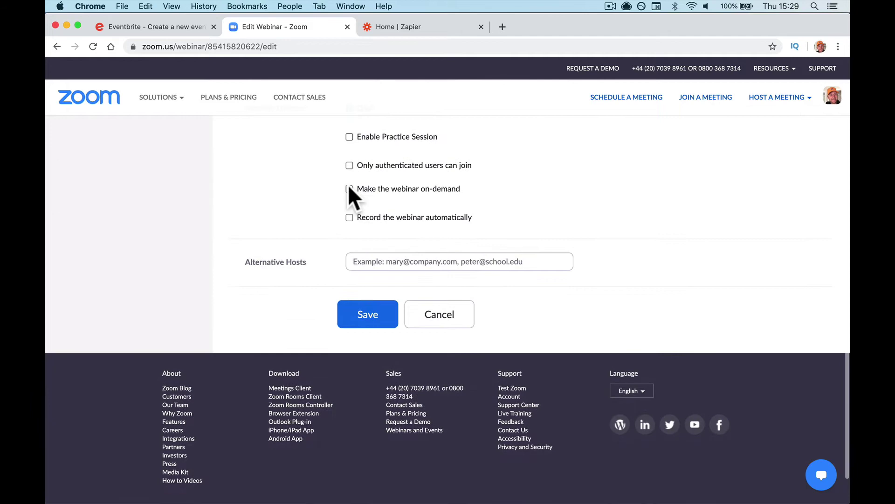
scroll(348, 192, "up", 10)
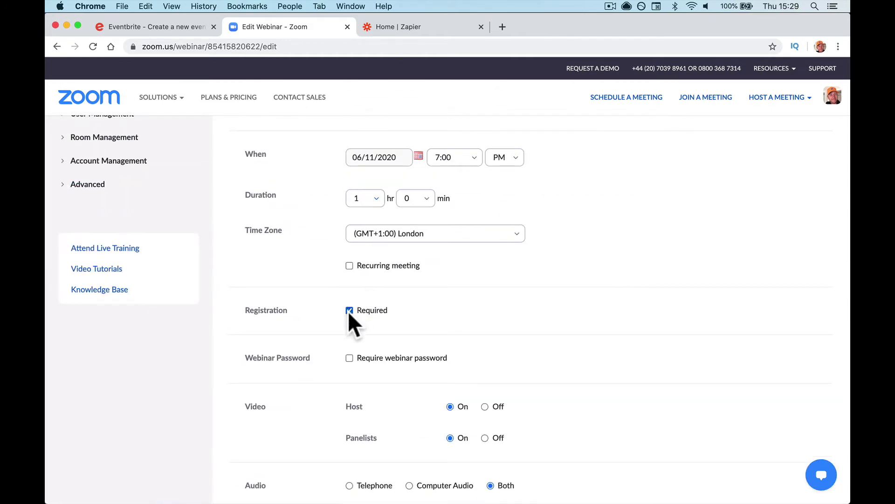
left_click(350, 310)
scroll(384, 323, "down", 10)
left_click(367, 366)
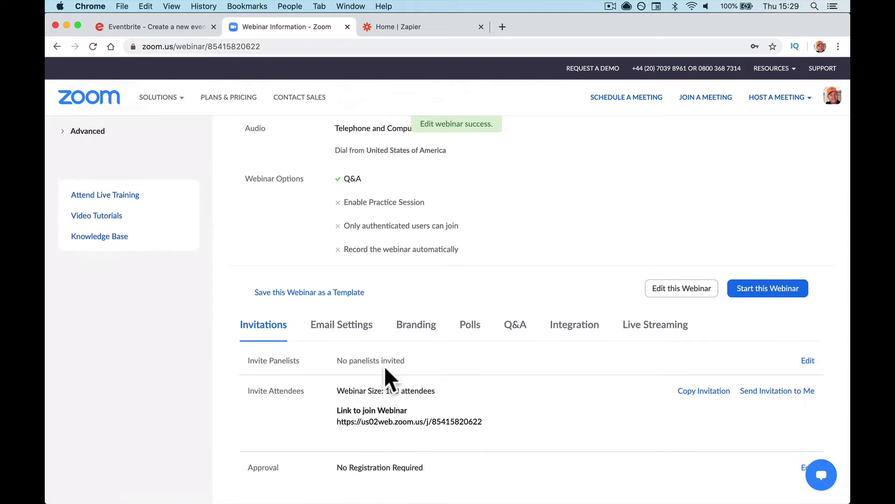
Step: Paste the Zoom join link as Eventbrite's Webinar URL and save the online event page
scroll(386, 368, "down", 3)
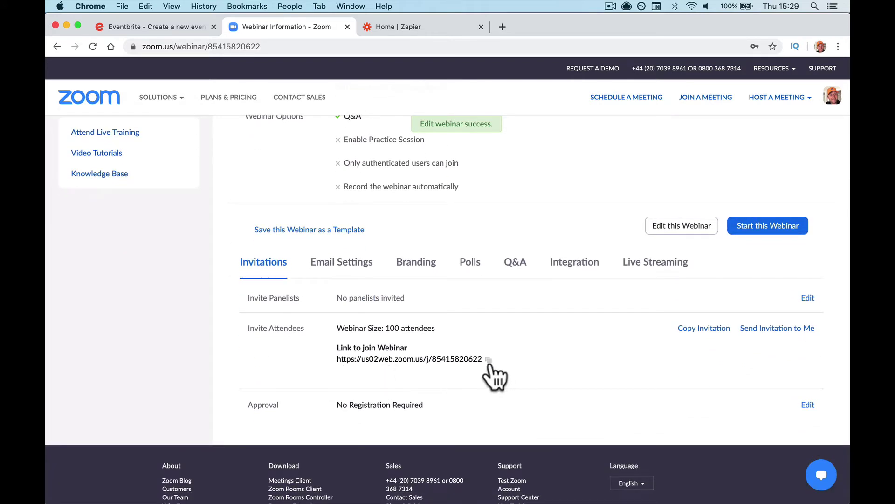
left_click(488, 360)
left_click(185, 27)
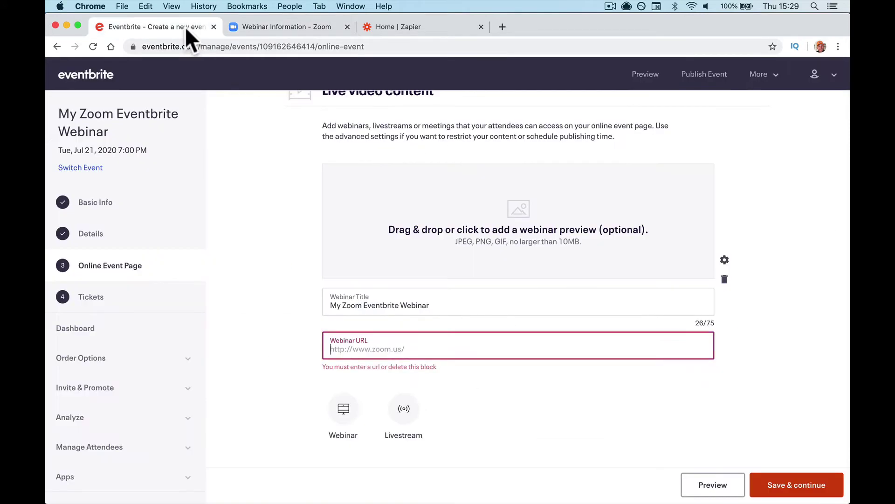
key("super+v")
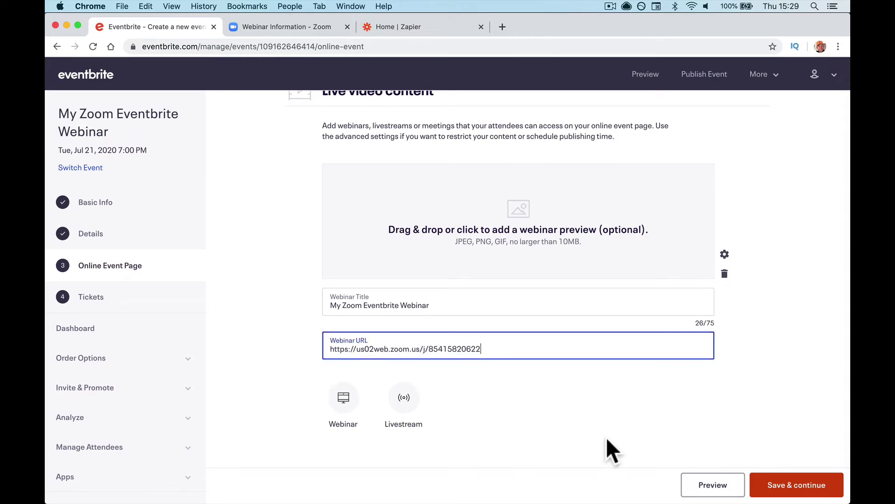
left_click(776, 478)
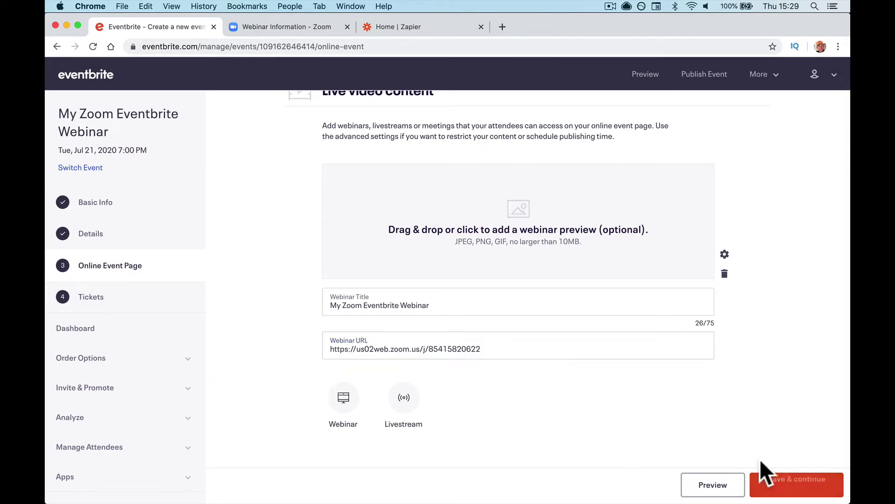
Step: Re-check Registration Required on the Zoom webinar, save it, and find its new Registration Link
left_click(287, 27)
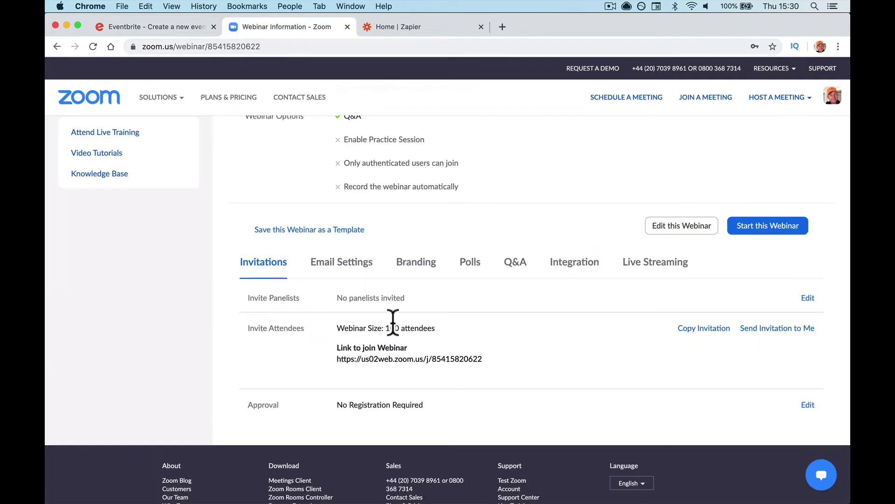
left_click(675, 233)
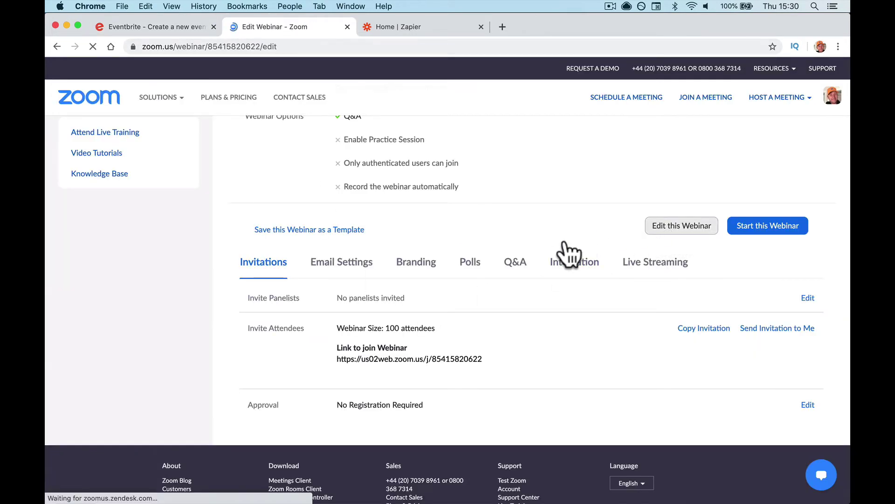
scroll(379, 366, "down", 5)
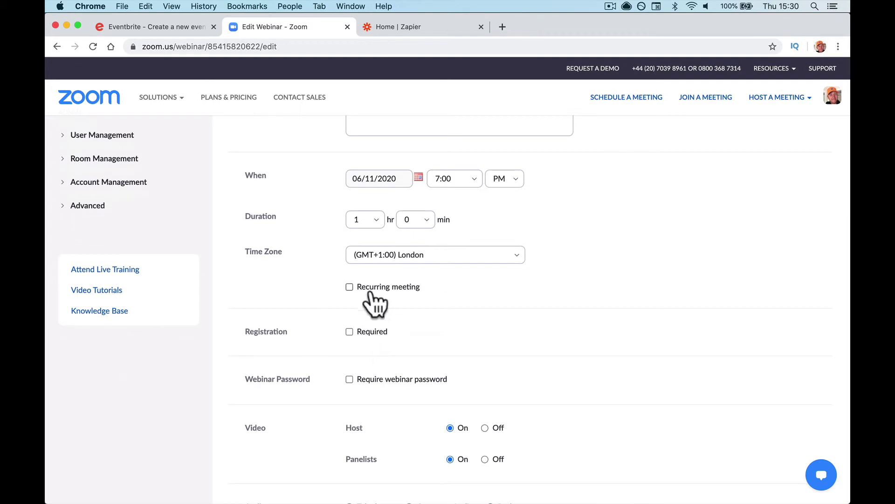
left_click(358, 331)
scroll(471, 353, "down", 10)
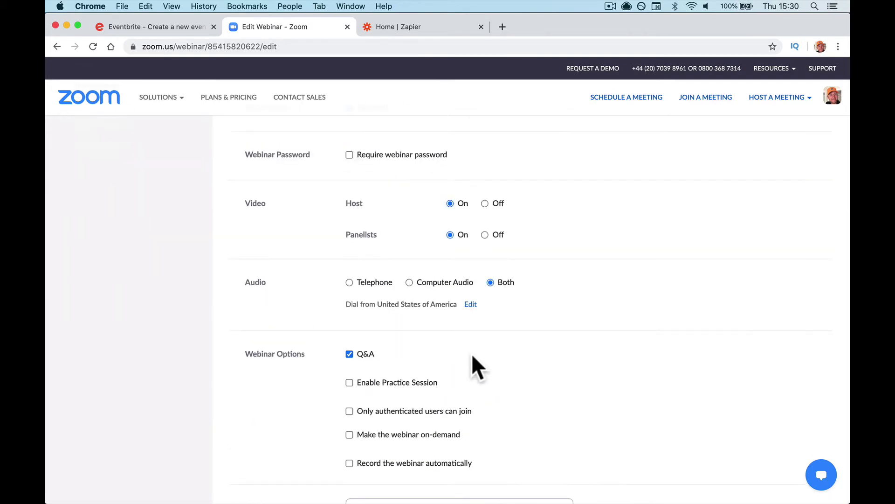
left_click(368, 354)
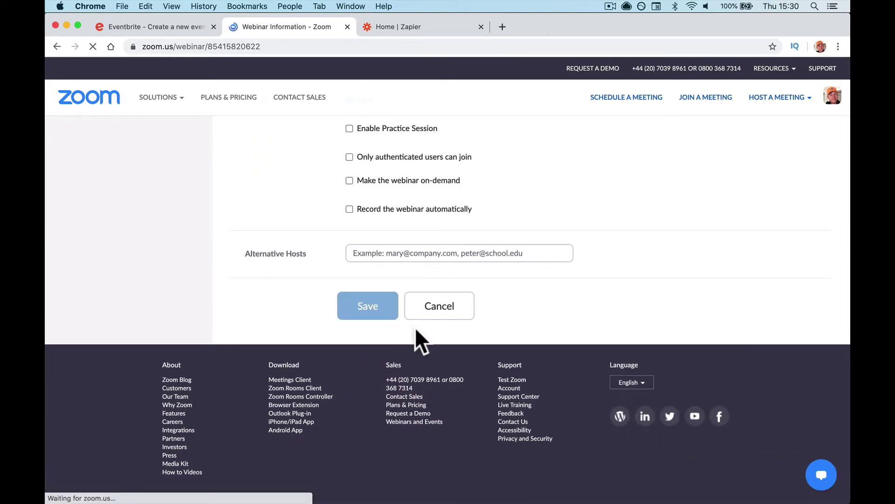
scroll(417, 330, "down", 8)
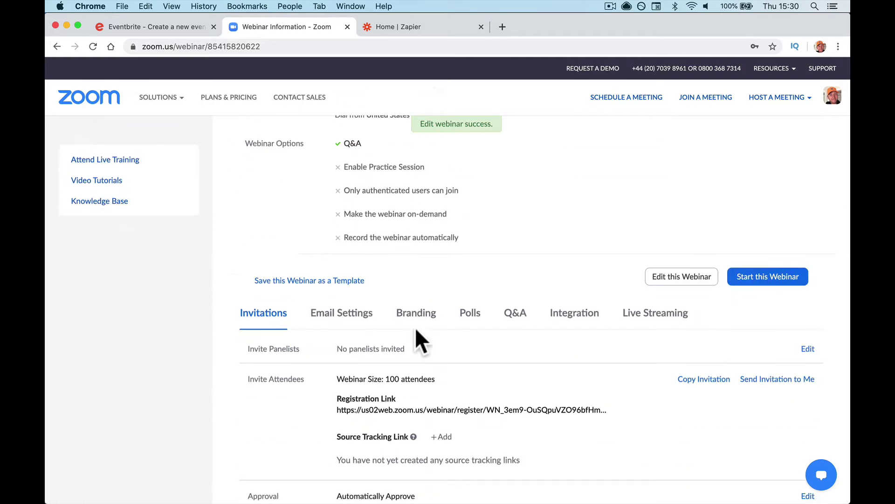
mouse_move(373, 347)
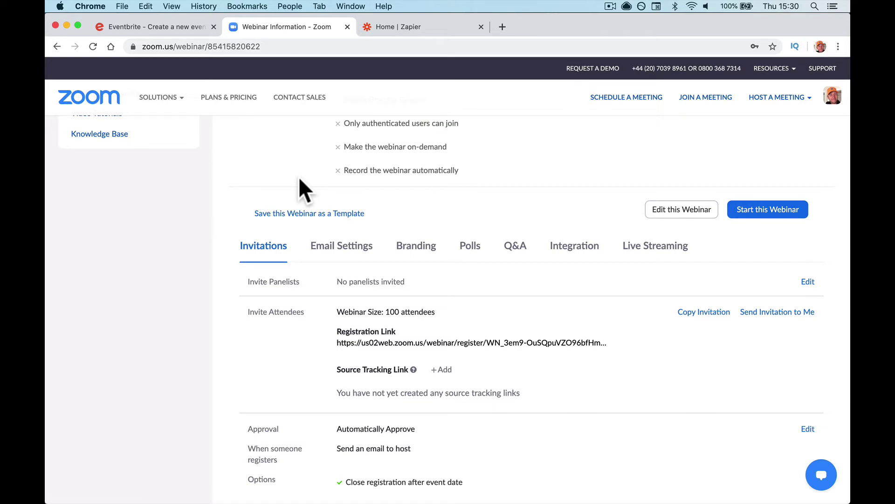
Step: Add a Free General Admission ticket with quantity 100 and a sales start date
left_click(166, 25)
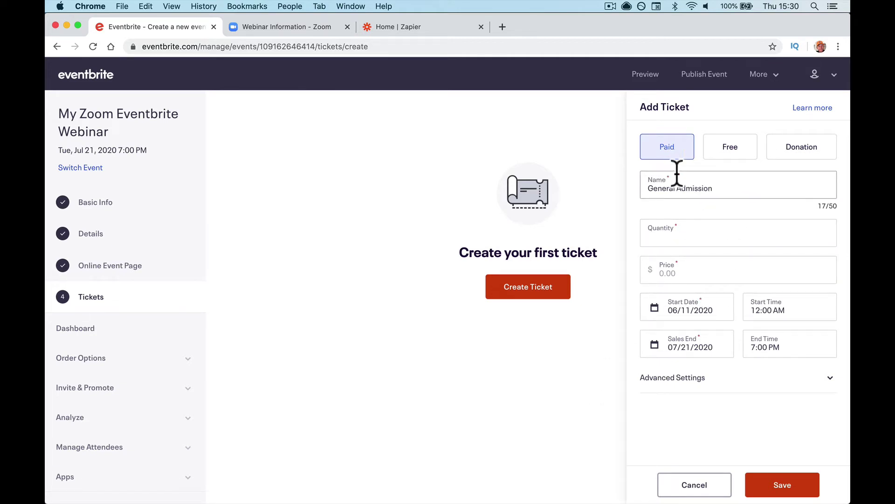
left_click(746, 154)
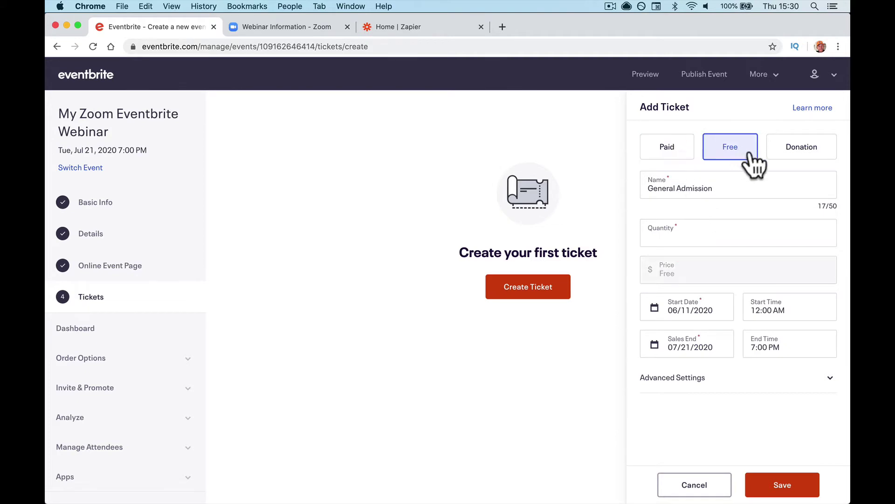
left_click(791, 156)
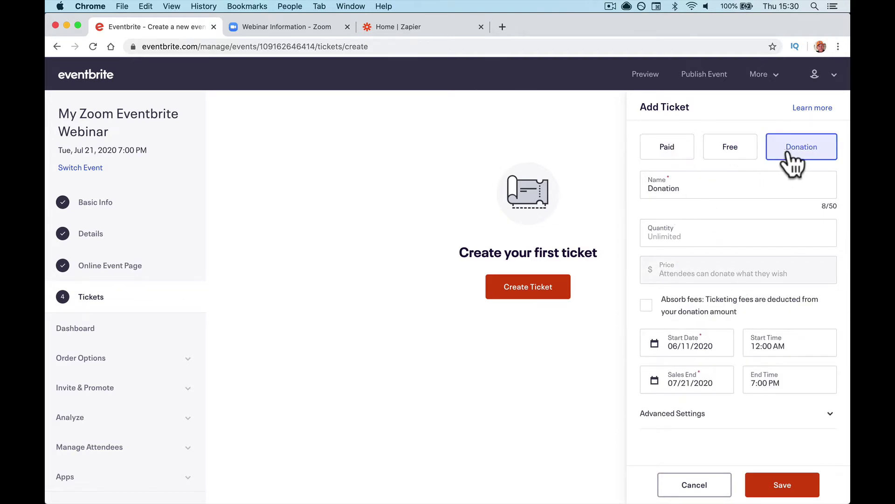
left_click(730, 157)
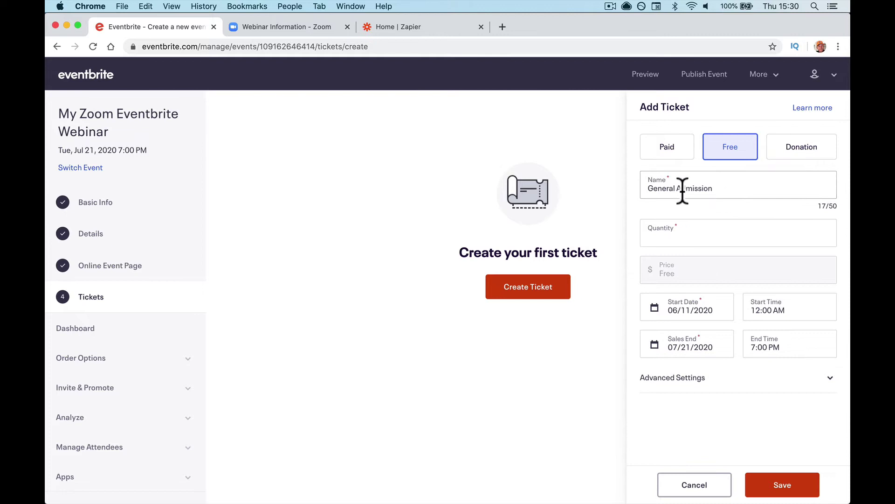
left_click(695, 236)
type("100")
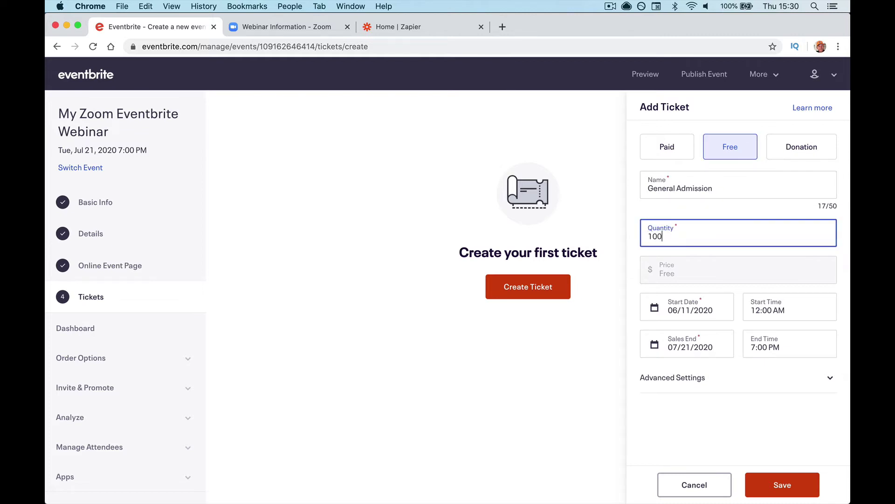
left_click(700, 313)
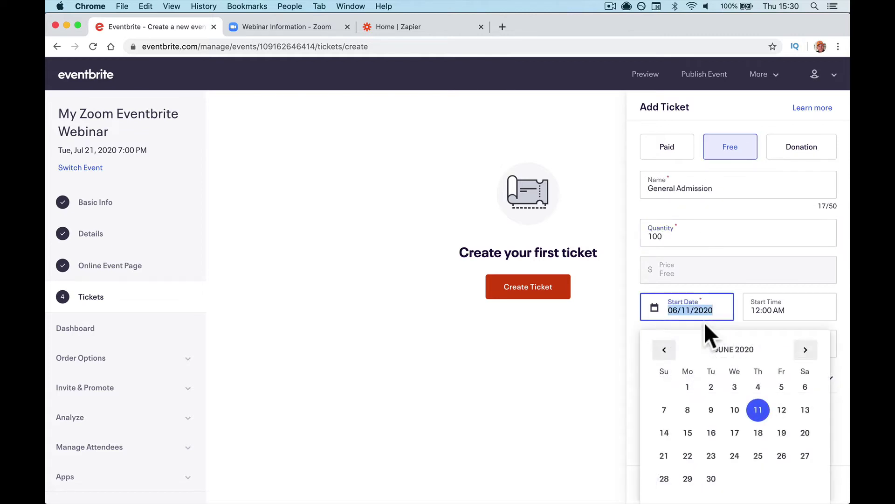
left_click(759, 280)
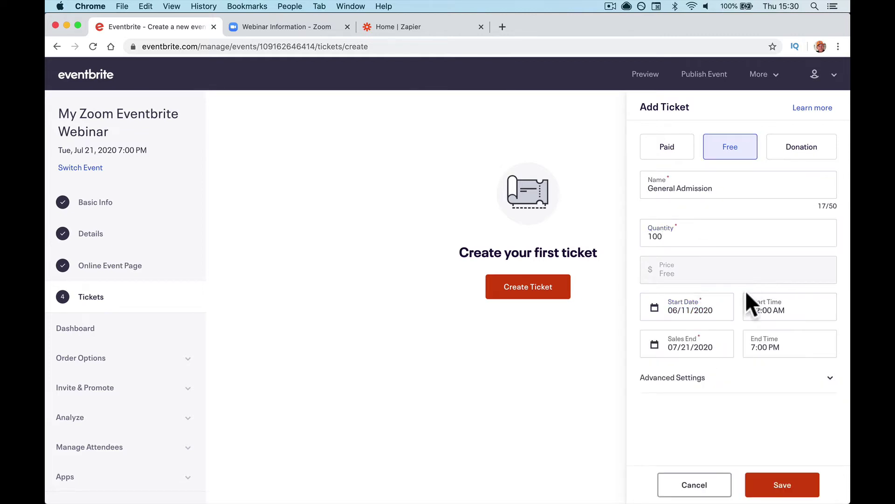
left_click(774, 492)
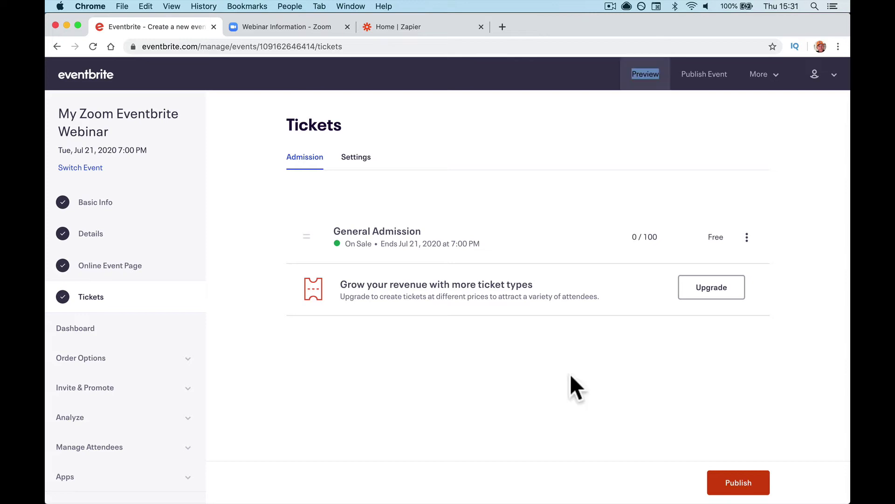
Step: Publish the My Zoom Eventbrite Webinar event from the Tickets page
left_click(738, 484)
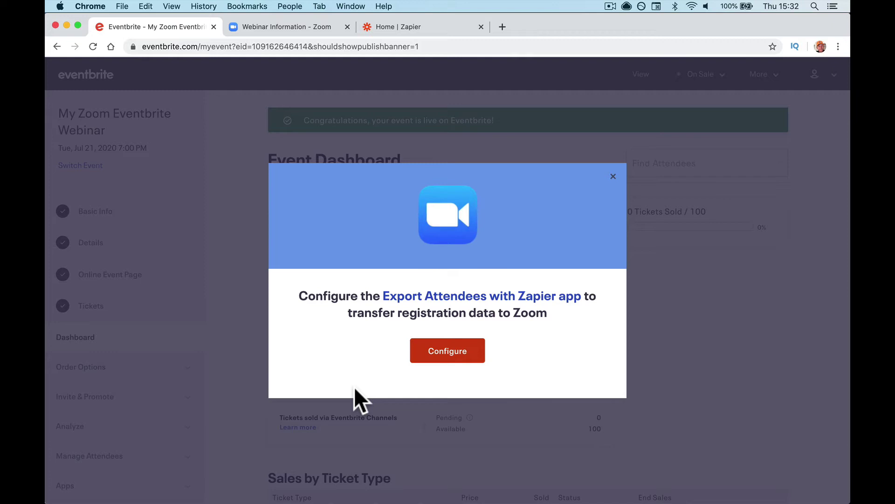
Step: Configure Export Attendees with Zapier and choose the Zoom webinar registrants zap template
left_click(451, 356)
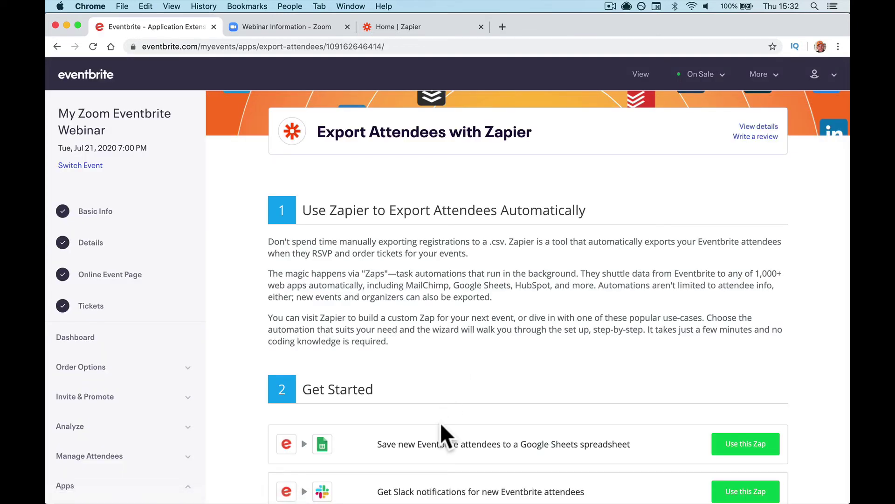
scroll(441, 425, "down", 5)
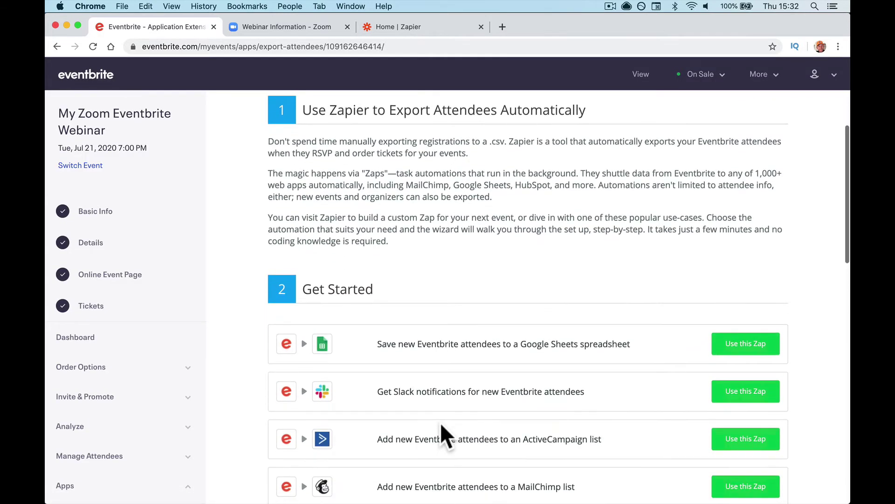
scroll(441, 424, "down", 5)
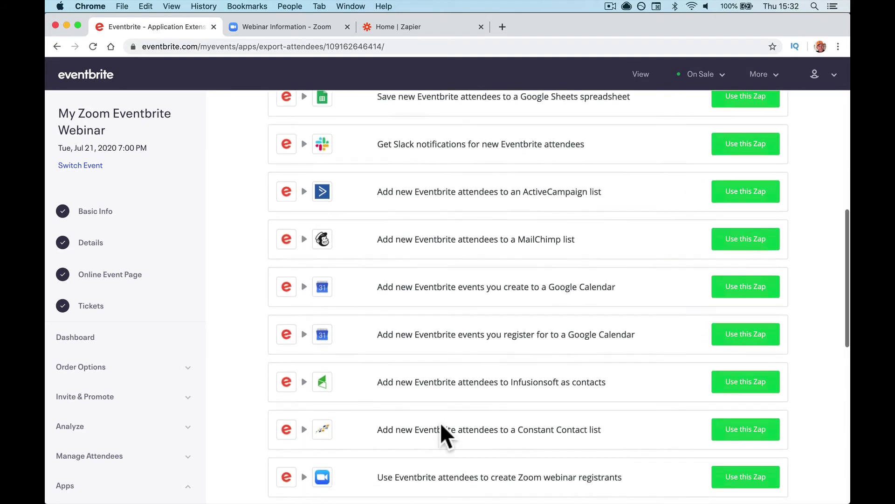
scroll(441, 425, "down", 2)
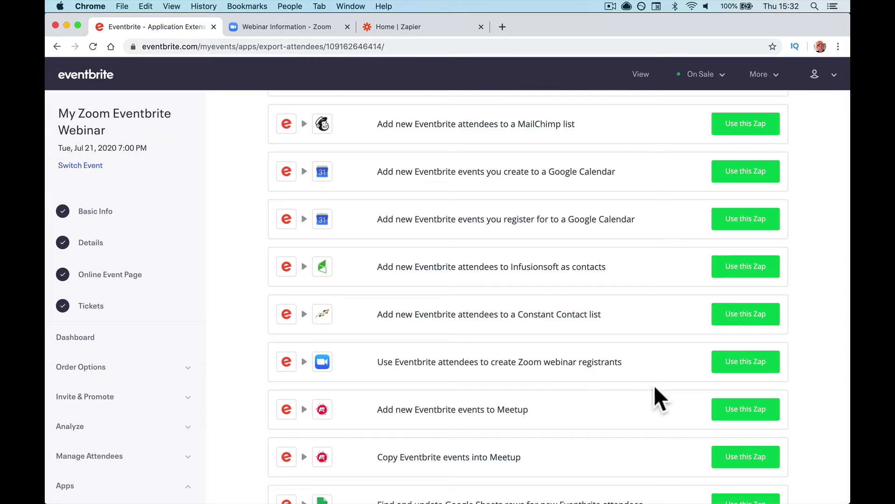
left_click(736, 365)
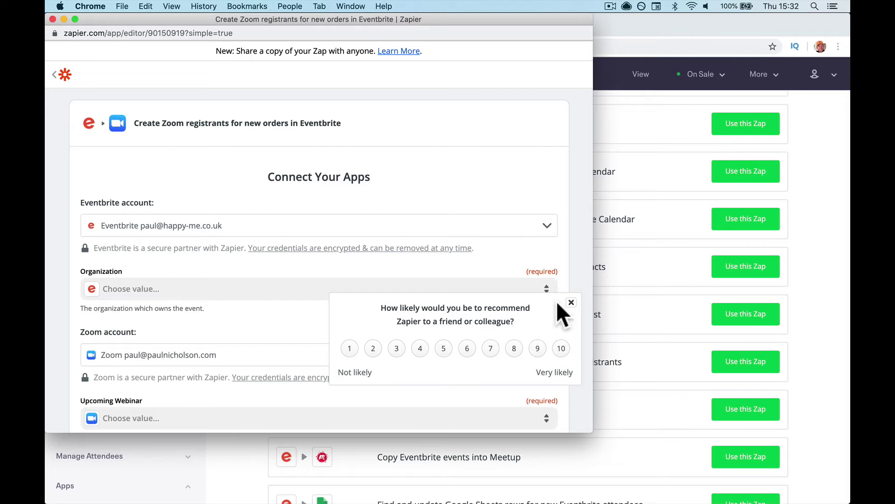
Step: Dismiss the NPS survey, choose the organization, and close the Zapier template window
left_click(570, 302)
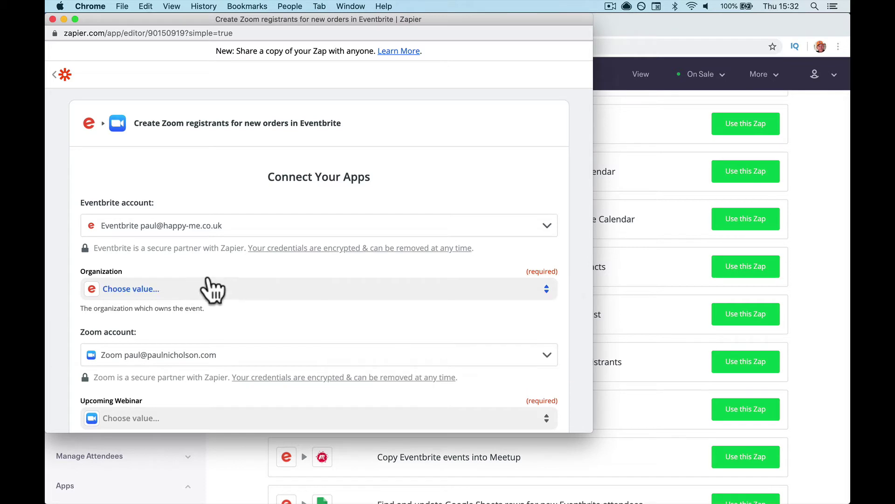
left_click(265, 295)
left_click(124, 388)
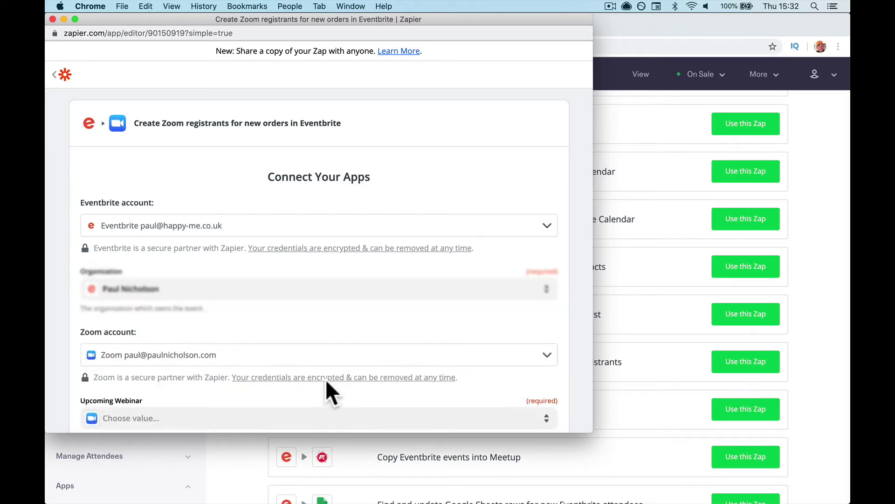
scroll(364, 317, "down", 4)
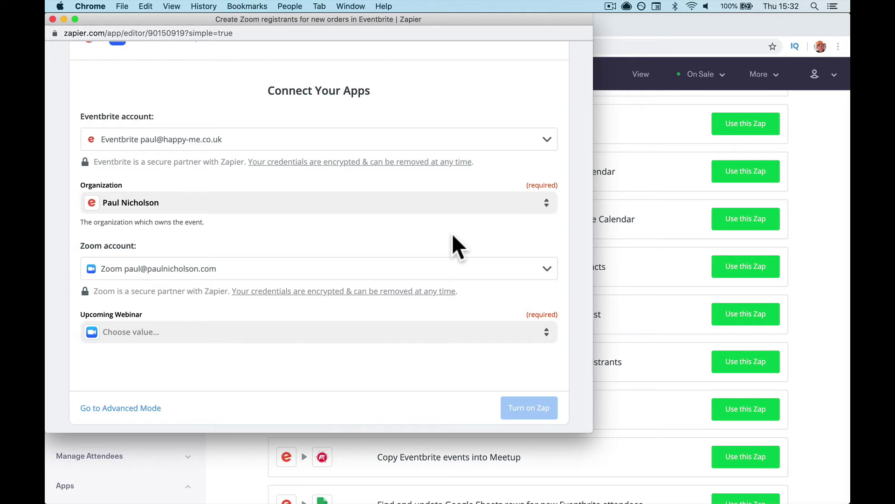
left_click(53, 20)
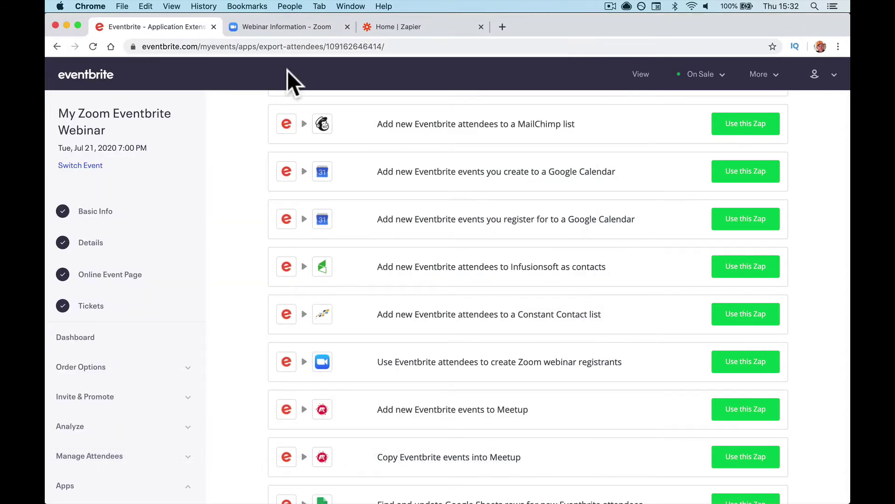
Step: Make a new zap with Eventbrite's New Attendee Registered trigger
left_click(375, 25)
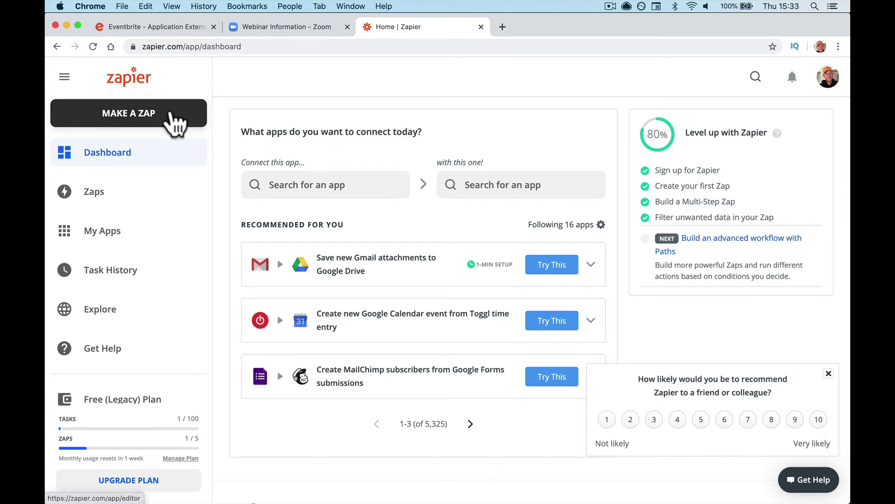
left_click(178, 122)
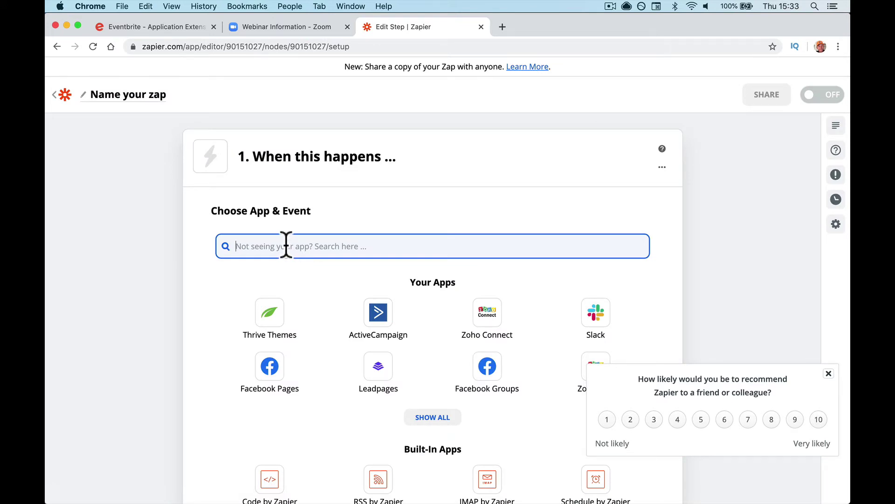
type("eve")
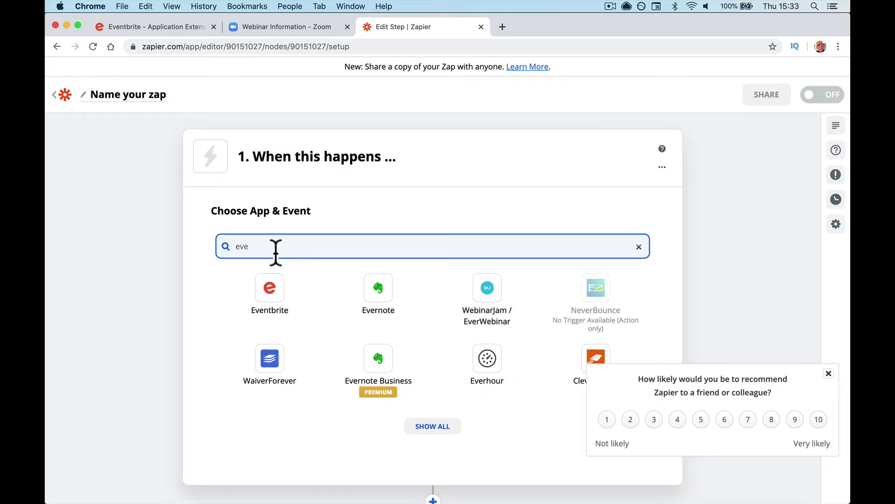
left_click(271, 295)
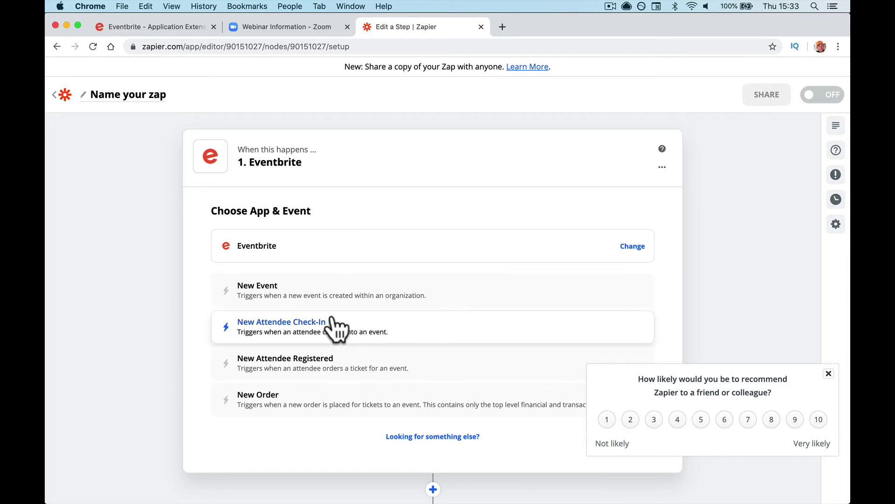
left_click(416, 364)
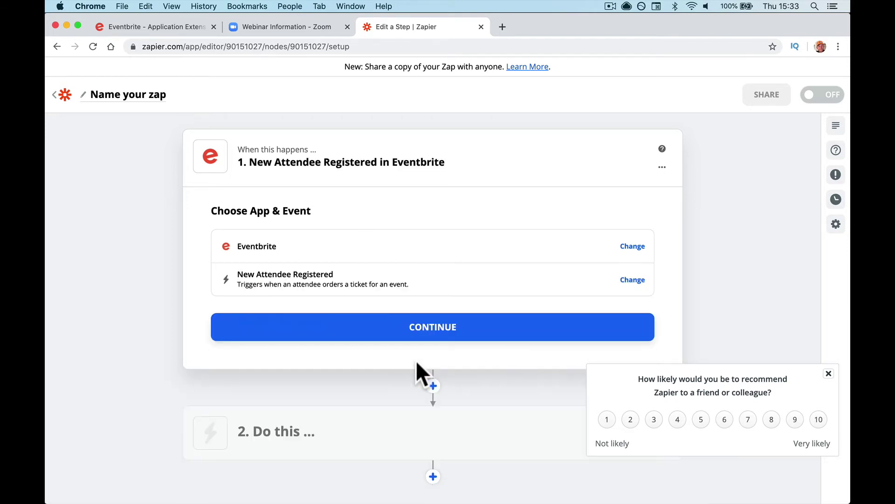
left_click(414, 327)
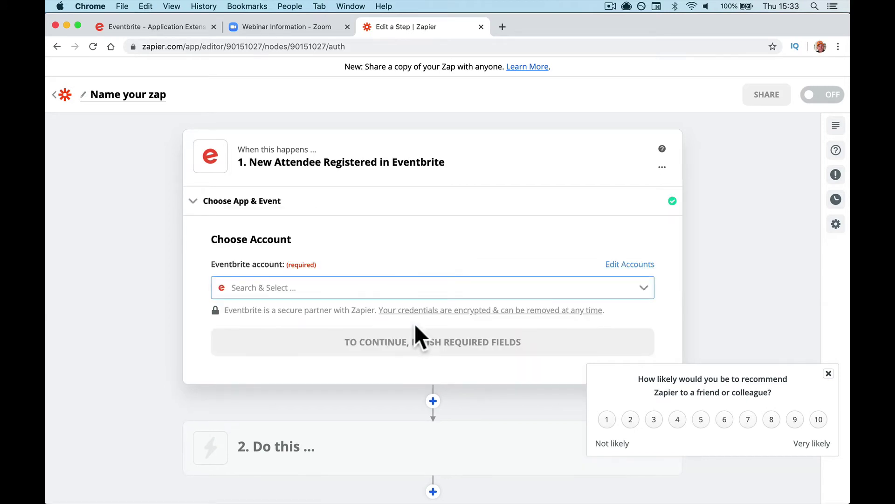
Step: Select the connected Eventbrite account for the trigger and continue
left_click(400, 285)
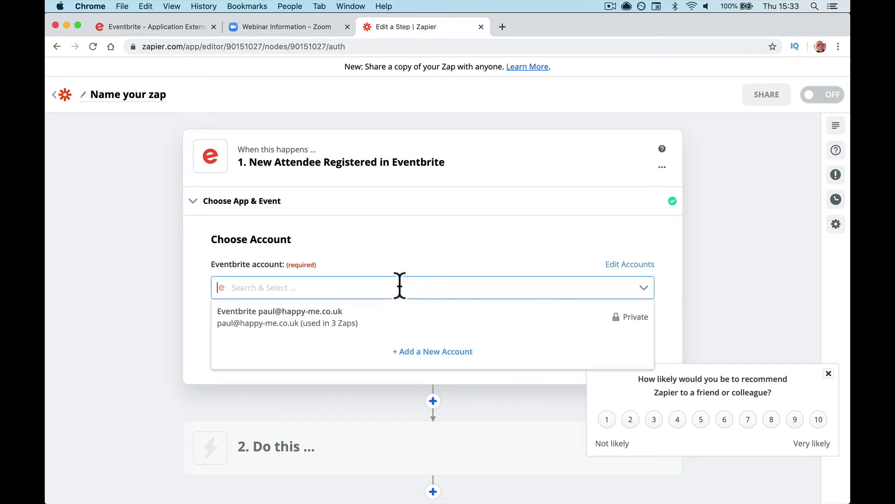
left_click(402, 313)
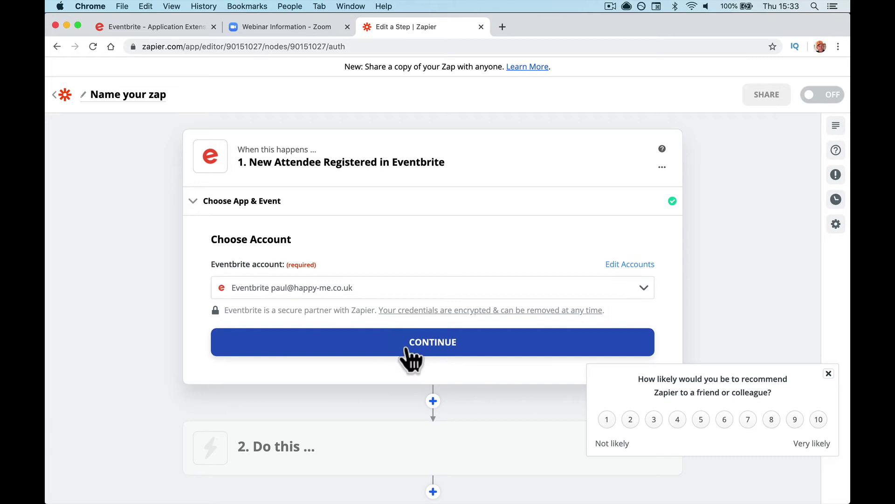
left_click(405, 344)
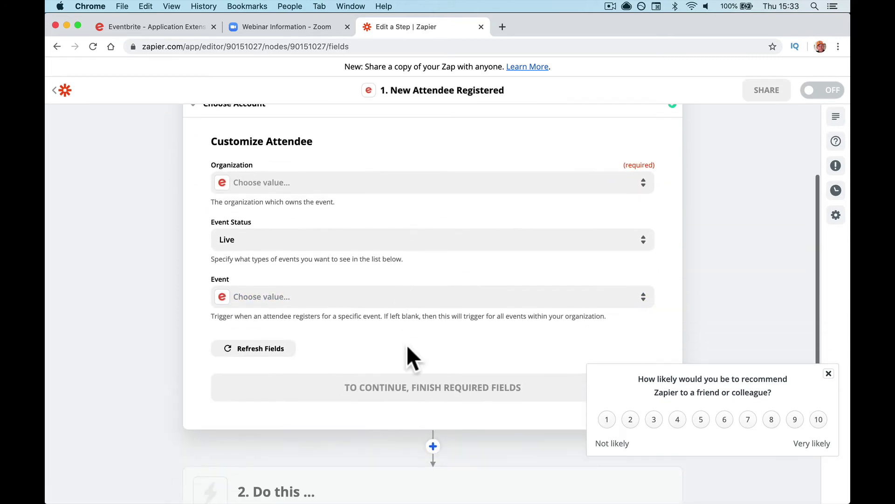
Step: Choose the account's organization and the live event My Zoom Eventbrite Webinar, then continue
left_click(369, 293)
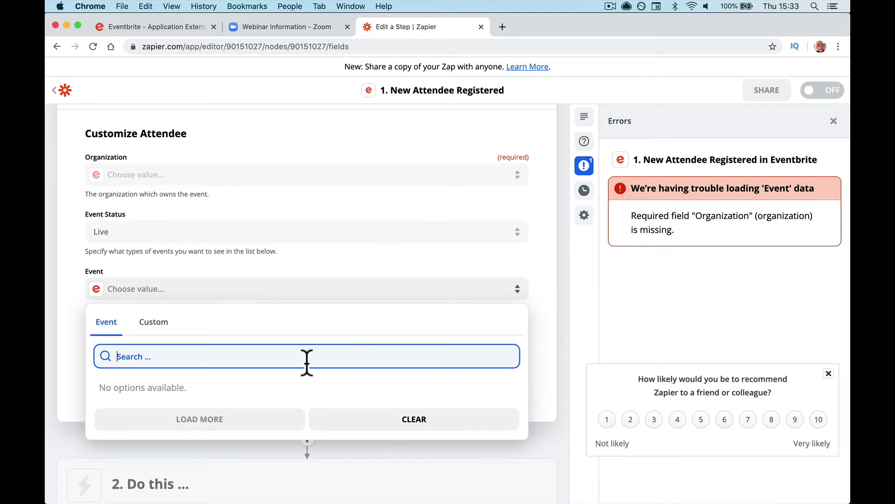
left_click(315, 177)
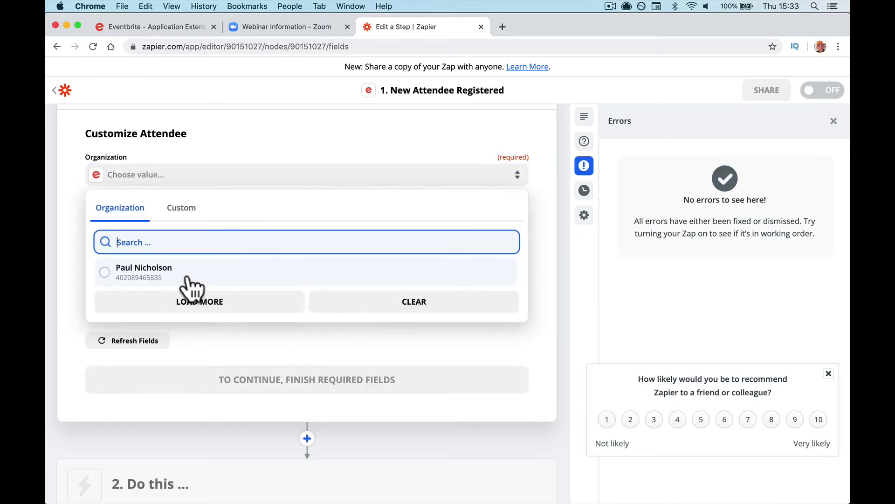
left_click(189, 272)
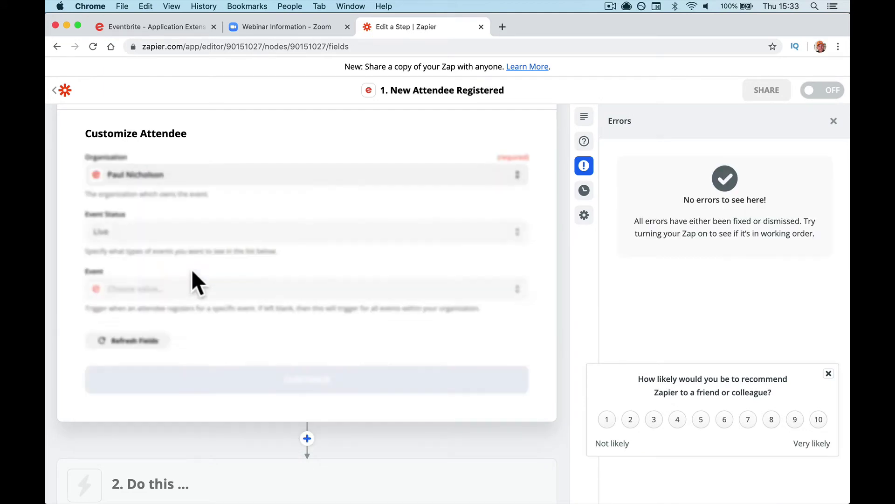
left_click(337, 293)
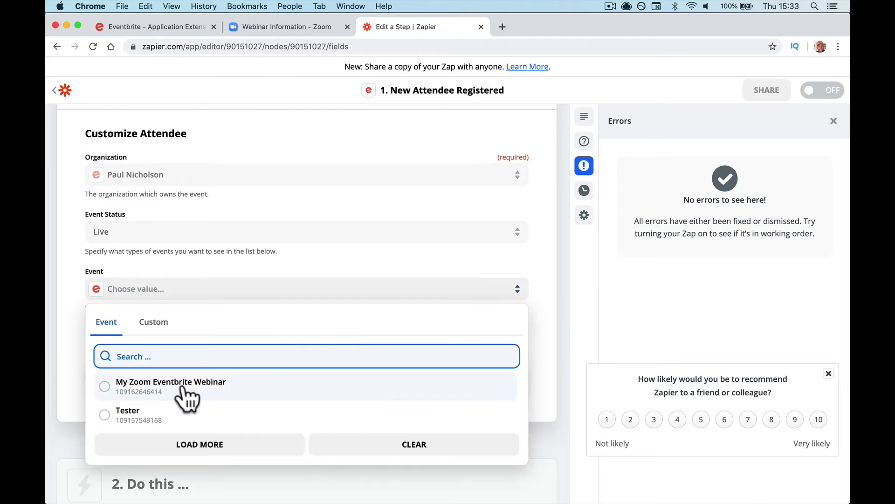
left_click(186, 392)
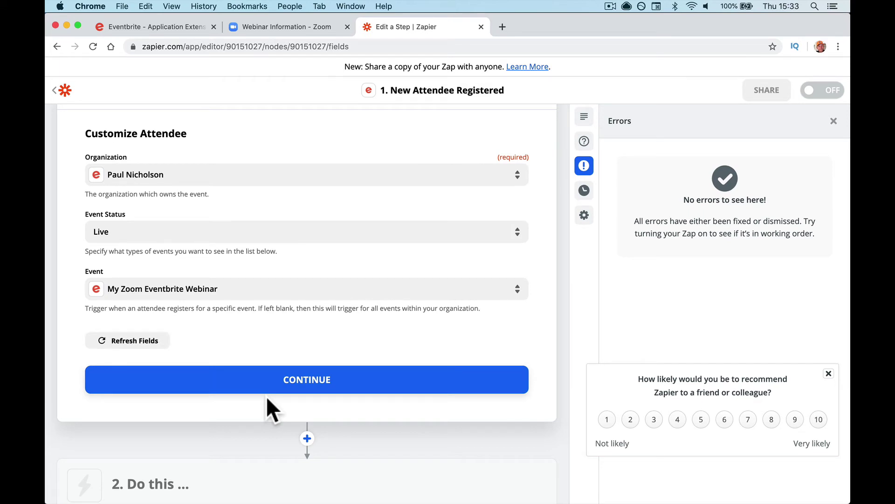
left_click(298, 387)
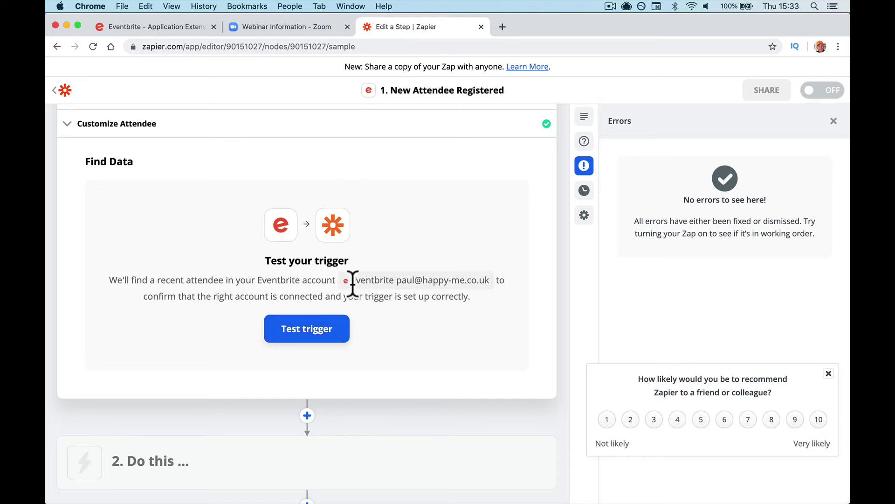
Step: Run the trigger test, which finds no attendee, then return to the Eventbrite event page
left_click(320, 329)
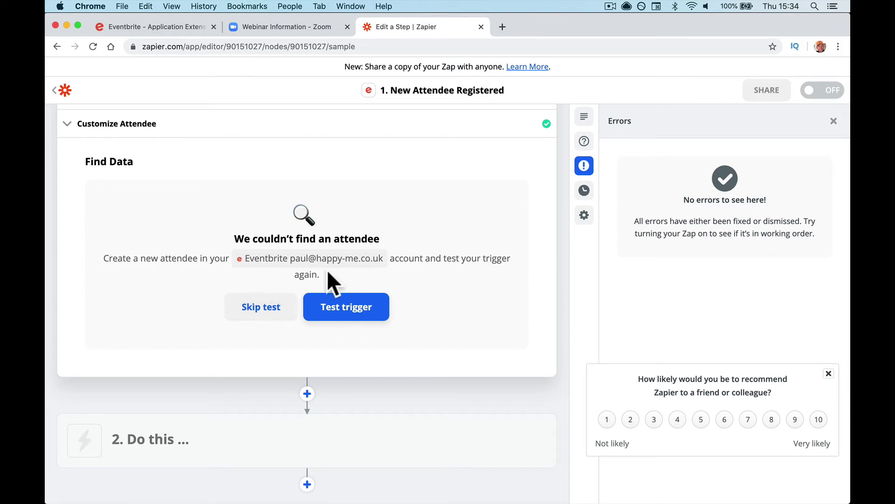
left_click(130, 26)
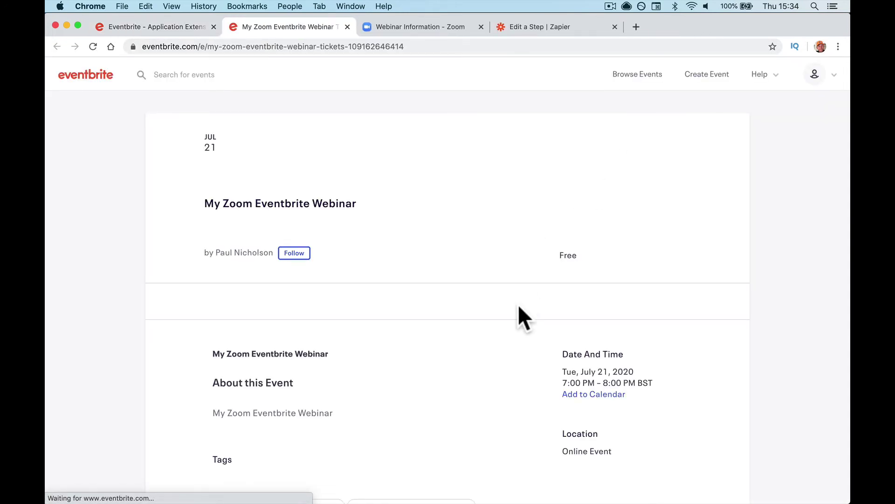
Step: Register for one free General Admission ticket, then return to the Zapier step editor
scroll(518, 304, "down", 3)
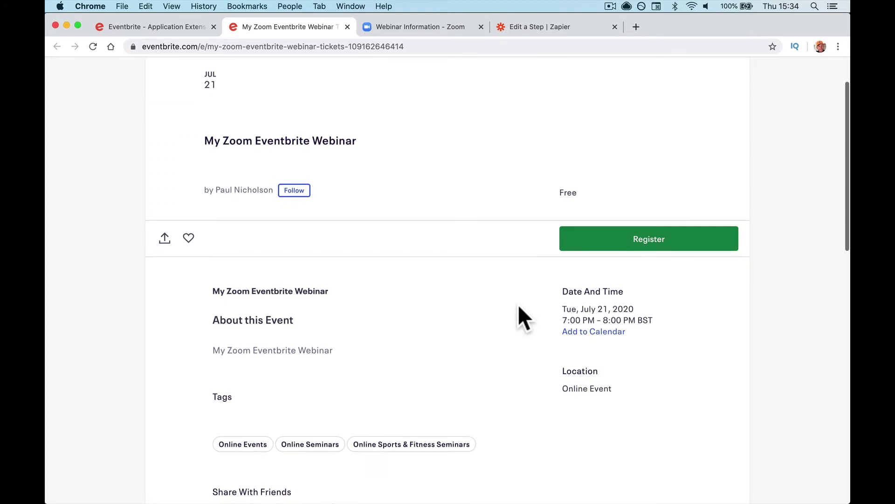
scroll(519, 304, "down", 4)
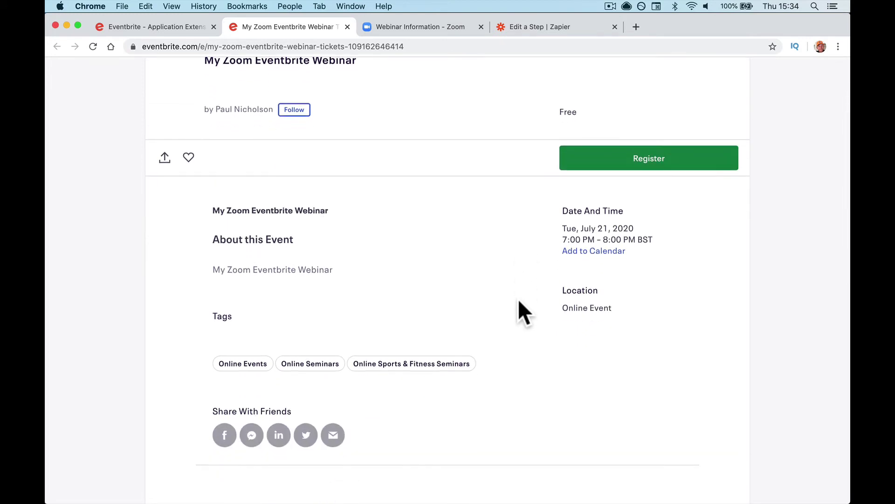
scroll(518, 298, "up", 2)
left_click(602, 214)
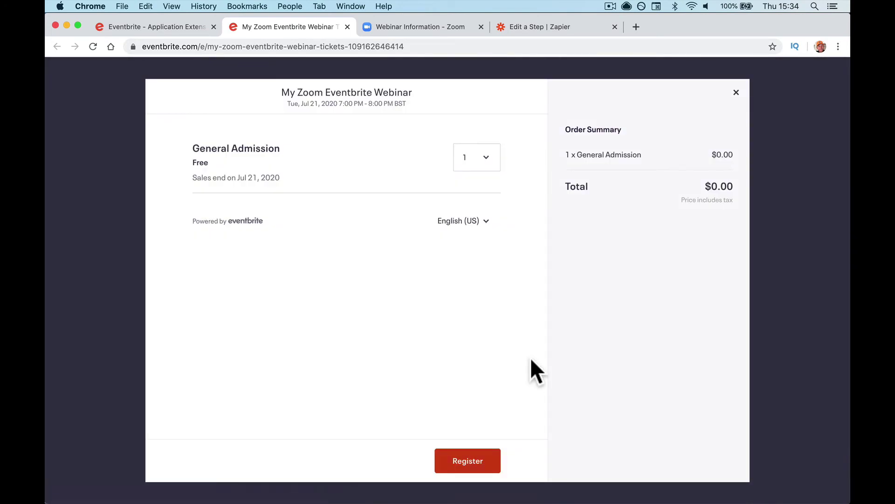
left_click(478, 459)
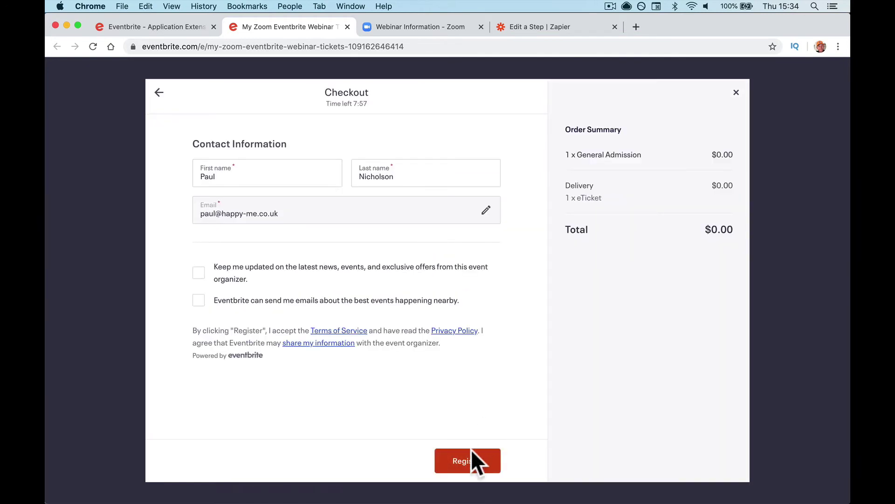
left_click(471, 460)
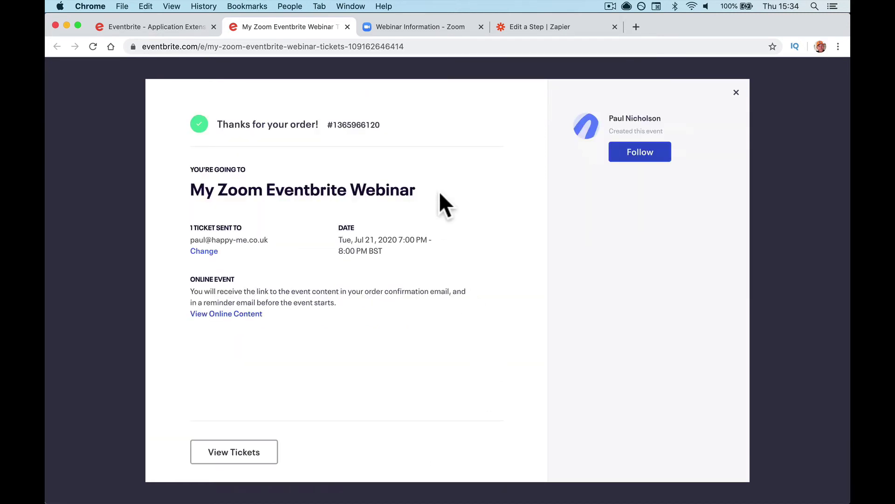
left_click(524, 27)
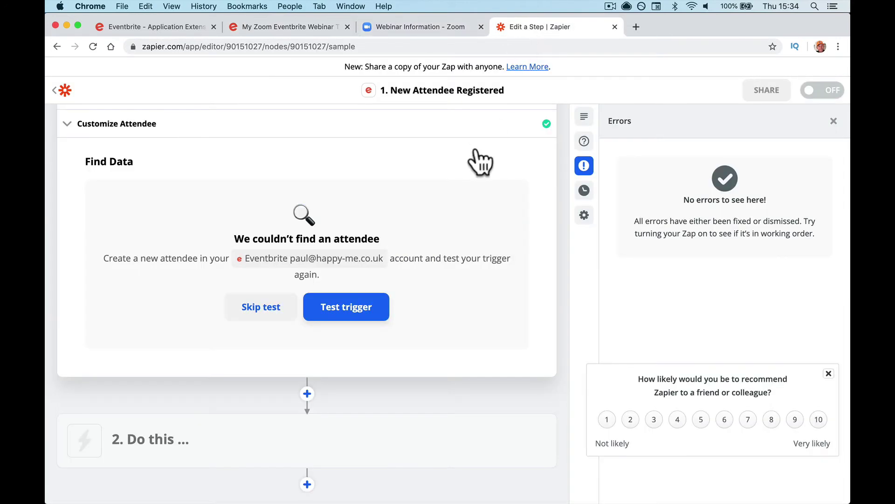
Step: Retest the trigger to find the test attendee's sample data, then continue to the action step
left_click(365, 303)
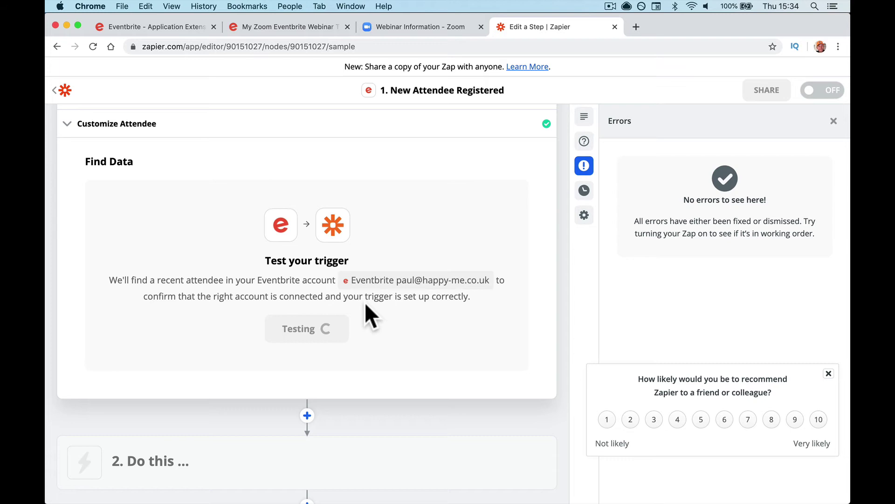
scroll(366, 304, "down", 5)
scroll(216, 350, "up", 5)
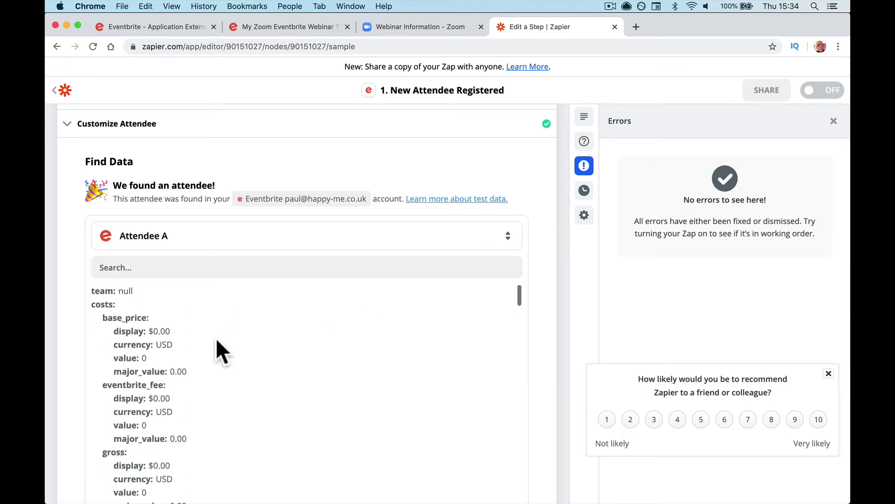
scroll(217, 340, "down", 7)
scroll(217, 340, "down", 7)
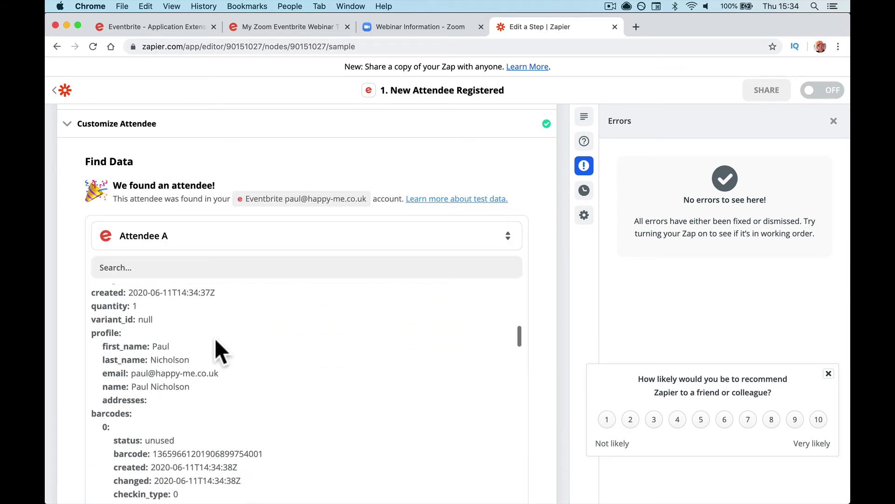
scroll(216, 343, "down", 15)
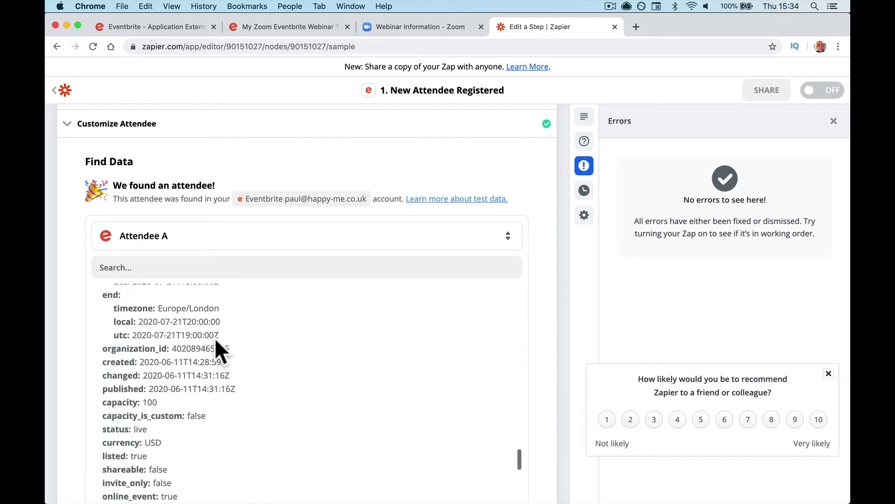
scroll(217, 347, "down", 5)
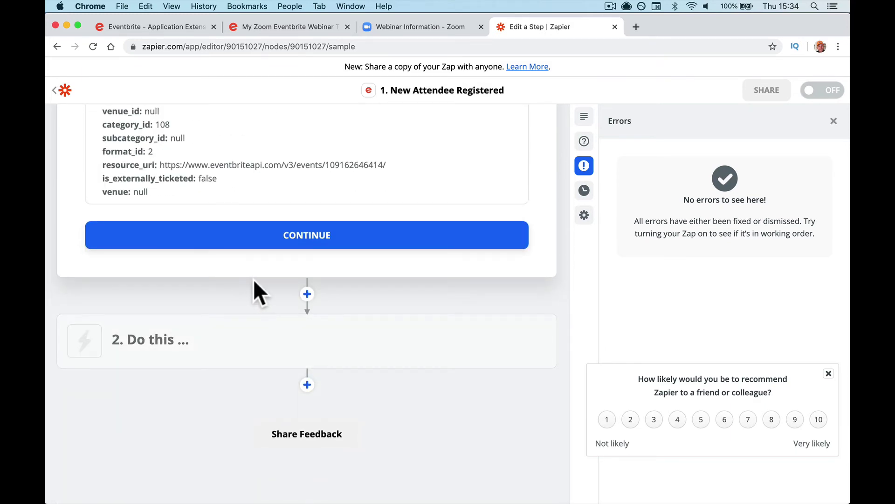
left_click(299, 243)
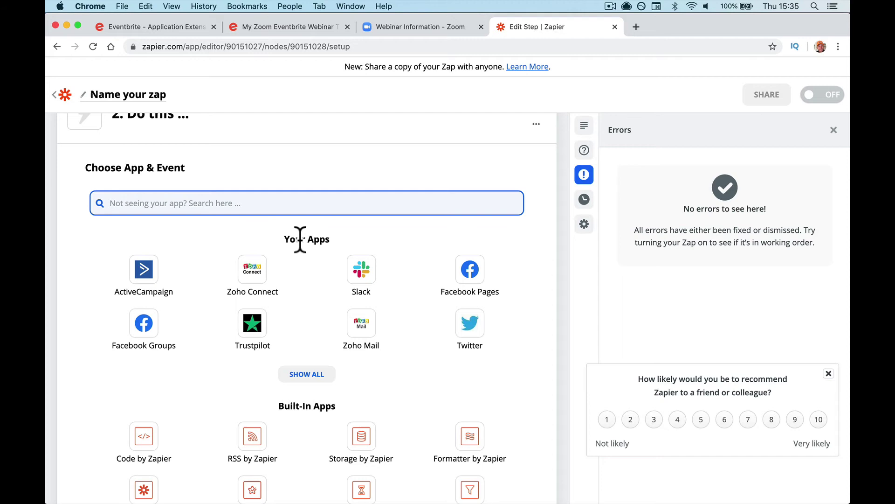
Step: Search 'zoom' and choose Zoom with the Create Webinar Registrant action event
type("zoom")
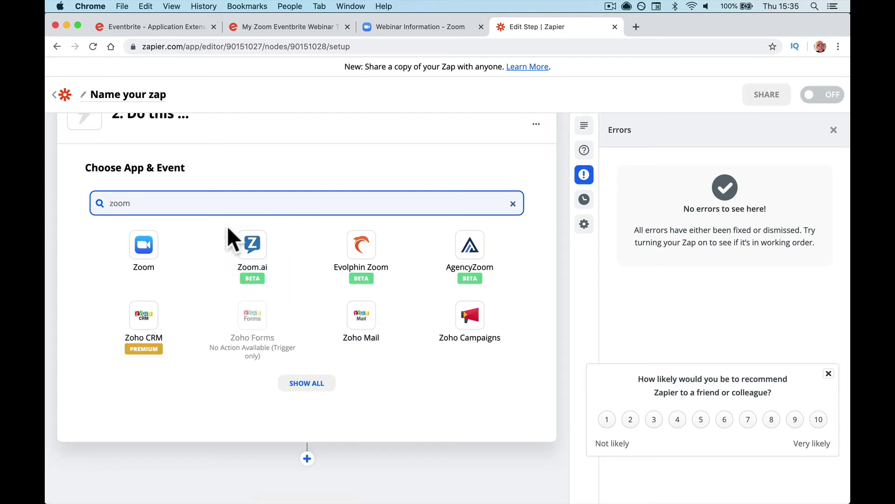
left_click(157, 266)
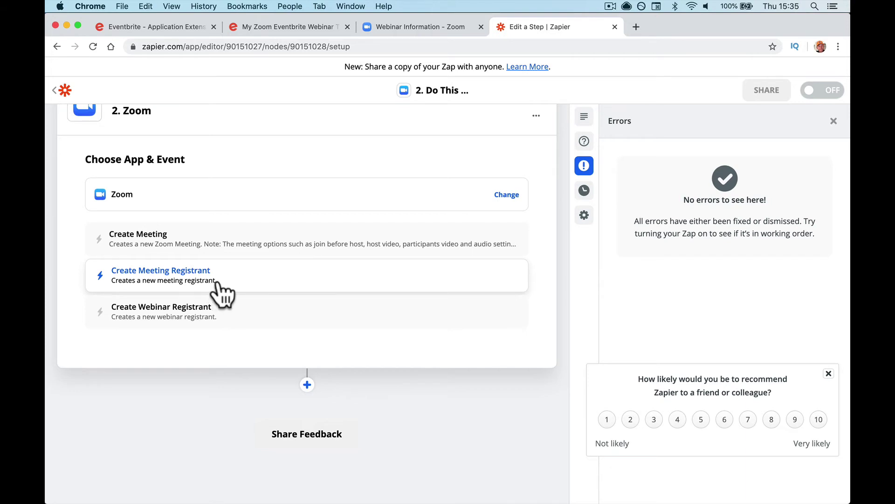
left_click(236, 323)
left_click(282, 325)
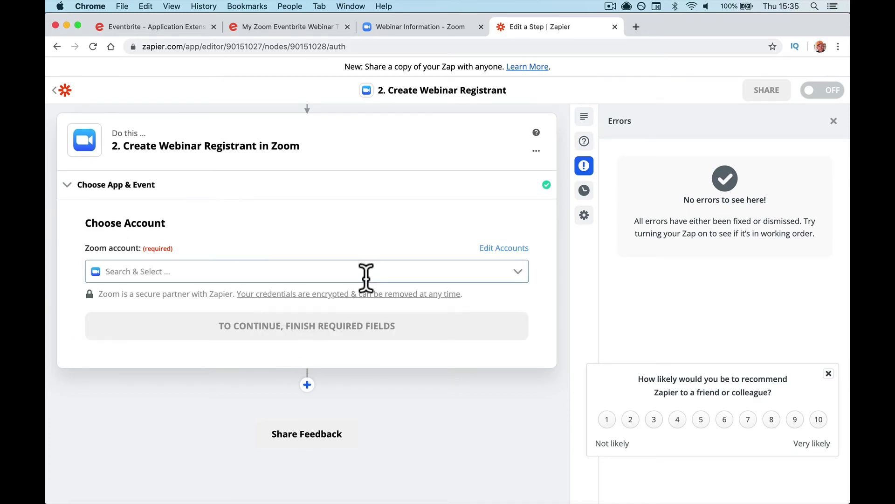
Step: Select the connected Zoom account for the action and continue to the Customize form
left_click(366, 276)
left_click(355, 231)
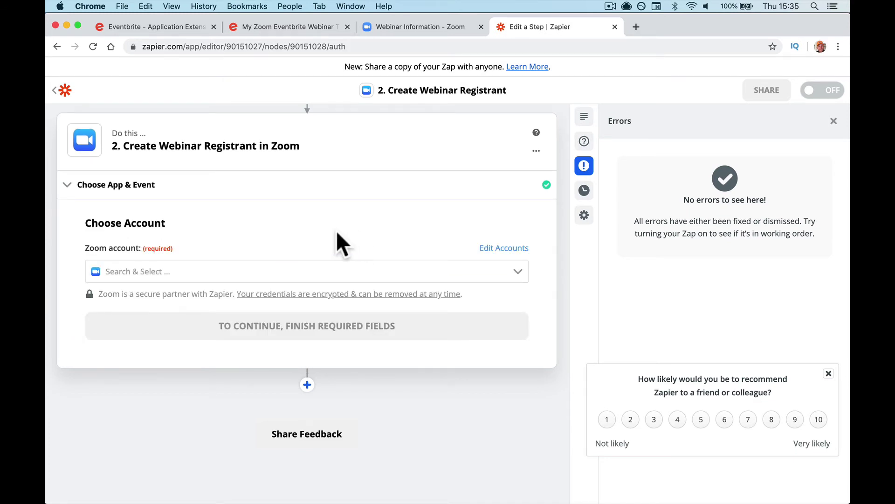
left_click(380, 272)
left_click(370, 298)
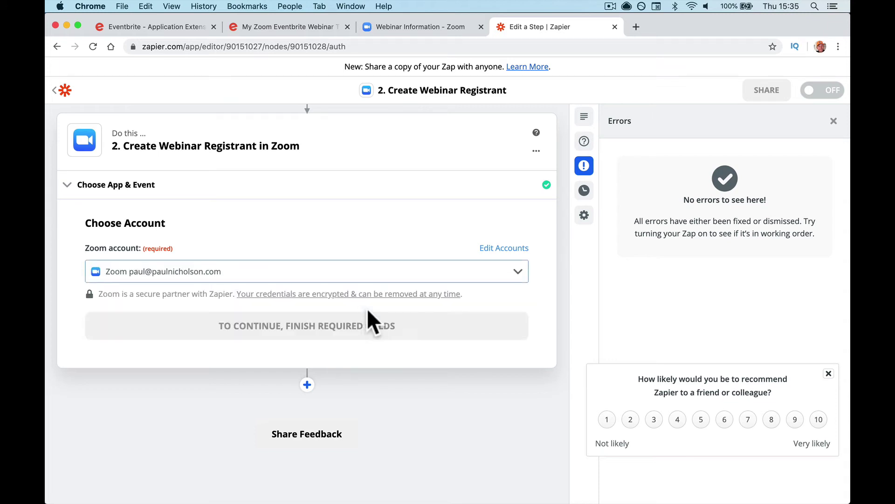
left_click(405, 330)
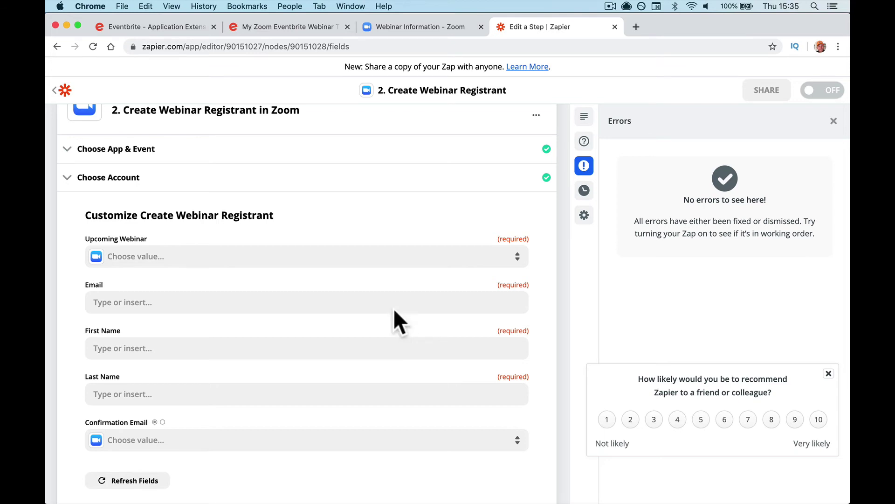
Step: Choose My Zoom Eventbrite Webinar and map the attendee's Profile Email into Email
left_click(377, 256)
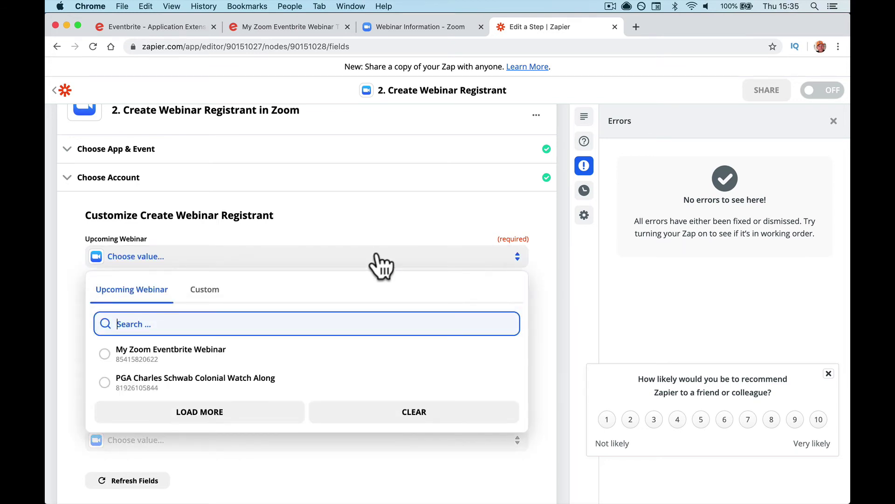
left_click(361, 353)
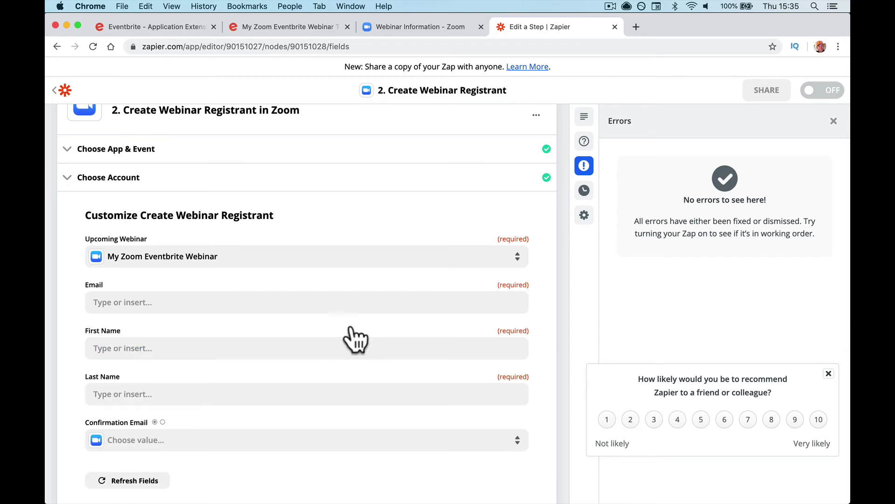
left_click(347, 303)
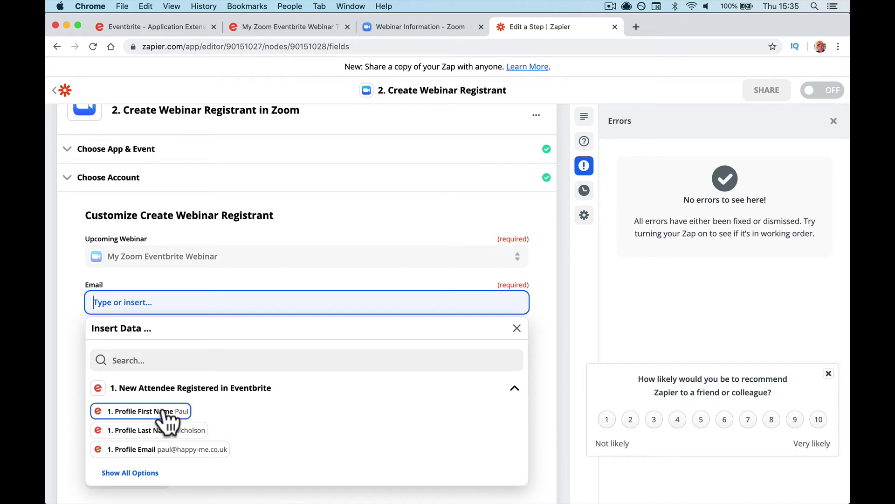
left_click(212, 449)
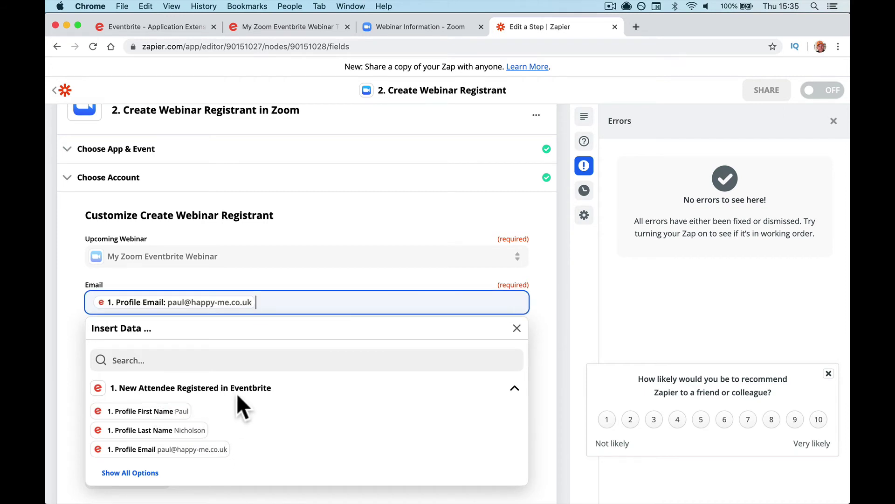
left_click(278, 295)
Step: Map the attendee's Profile First Name and Last Name into the name fields
scroll(279, 293, "down", 2)
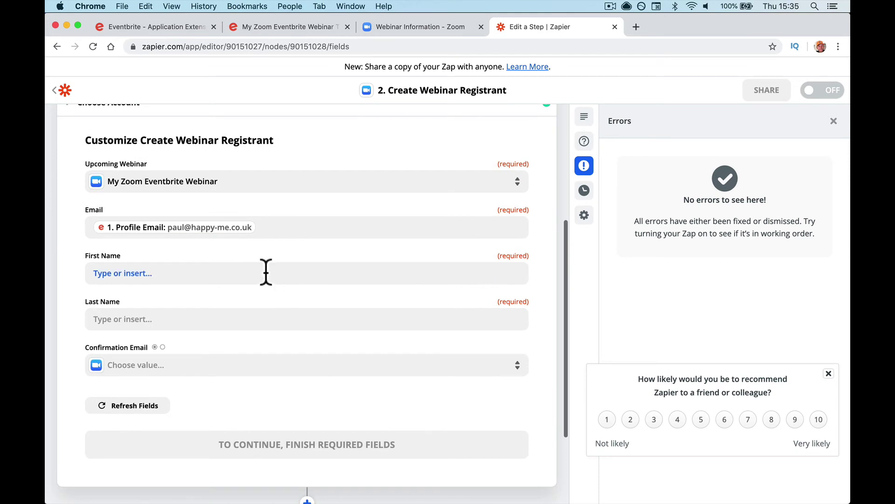
left_click(266, 271)
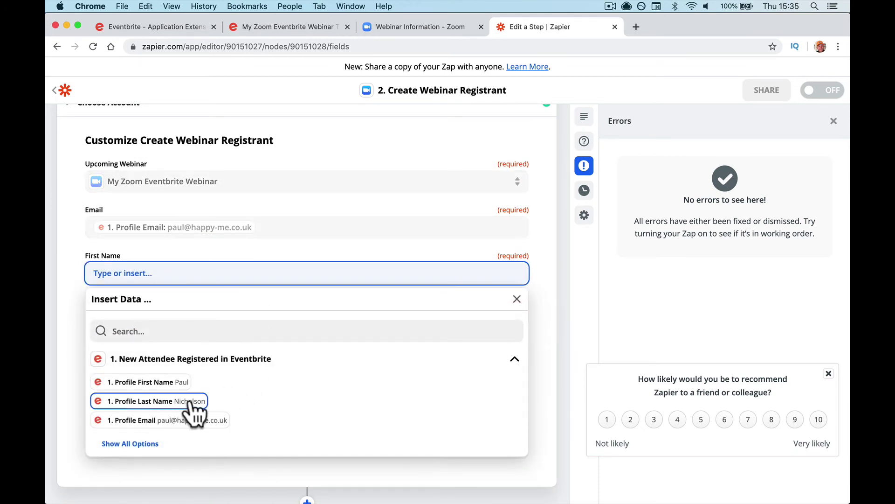
left_click(180, 382)
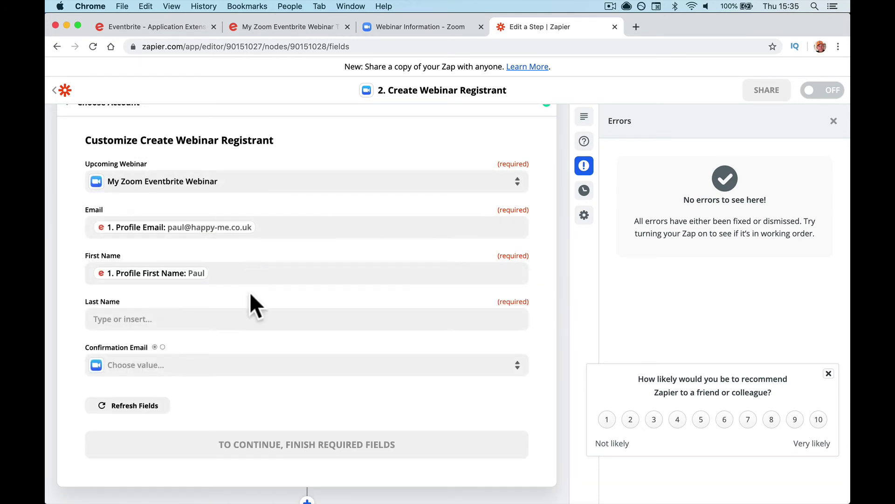
left_click(246, 320)
left_click(205, 447)
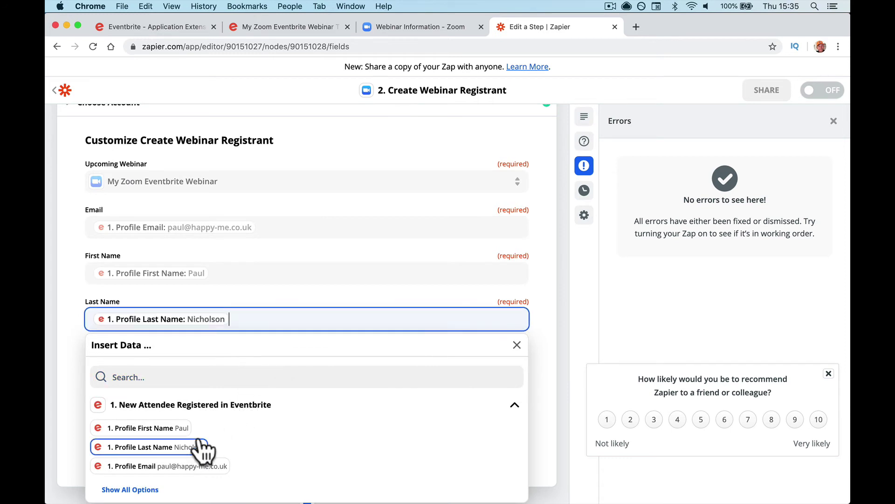
left_click(294, 279)
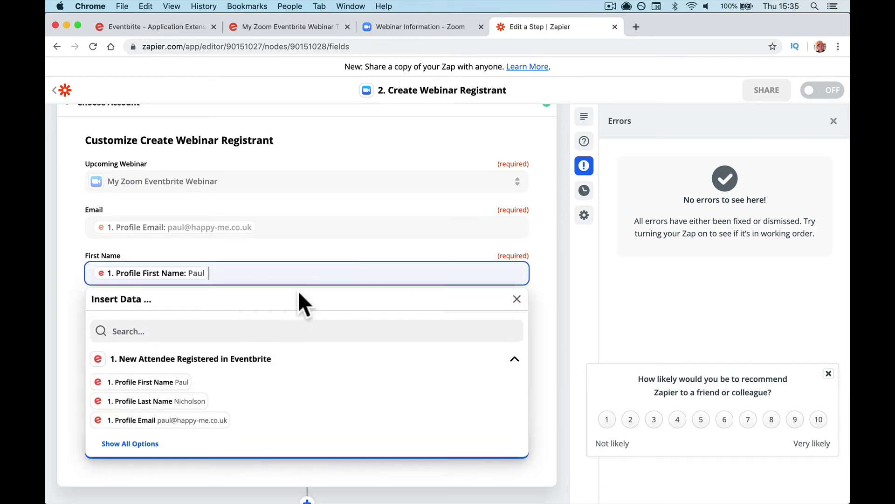
left_click(255, 268)
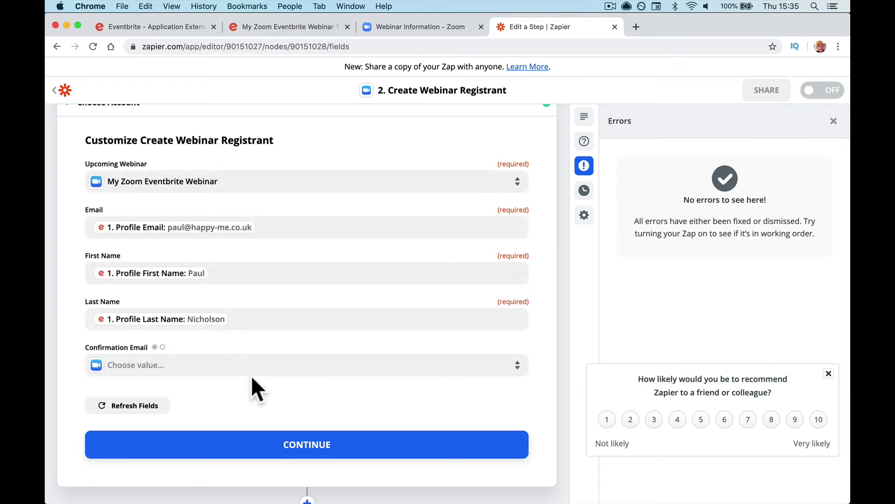
Step: Set Confirmation Email to True and confirm the registrant field mapping
scroll(251, 376, "down", 2)
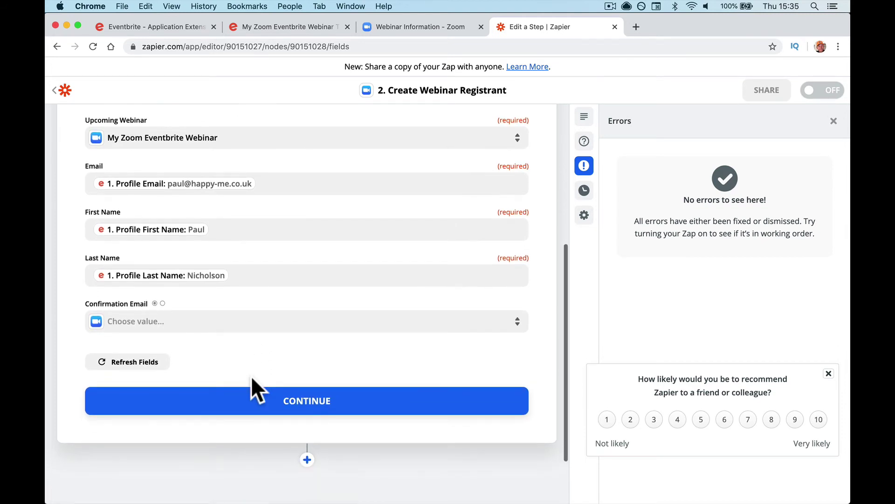
left_click(251, 326)
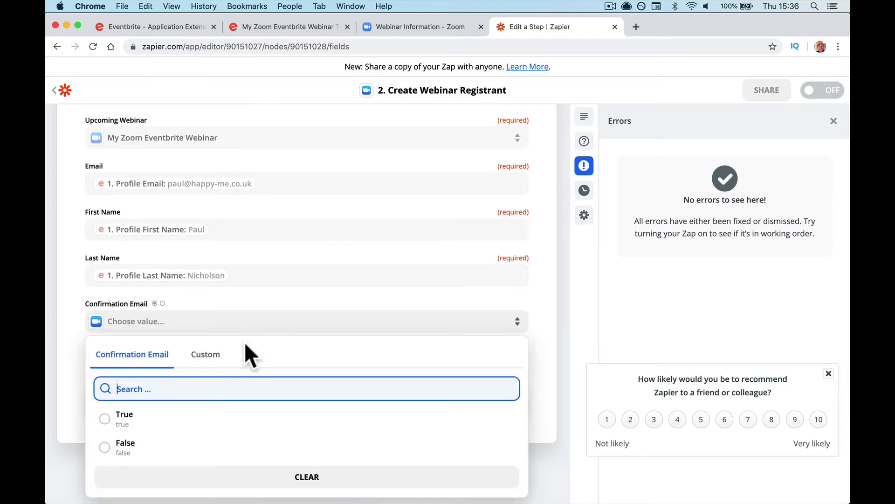
left_click(122, 422)
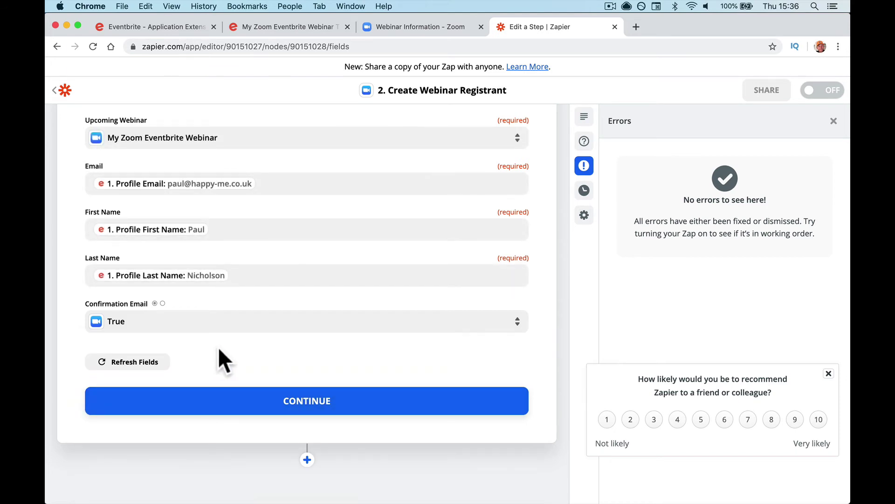
left_click(283, 402)
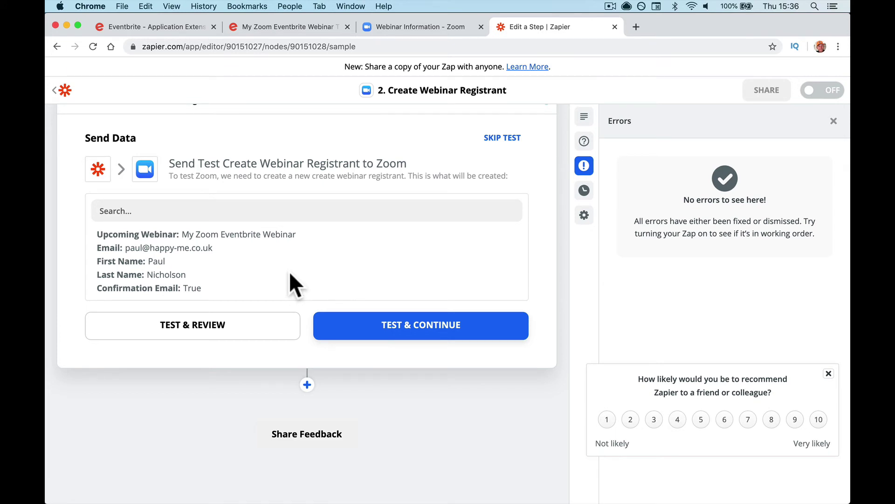
Step: Run Test & Continue to send the sample Eventbrite attendee to Zoom as a webinar registrant
left_click(363, 341)
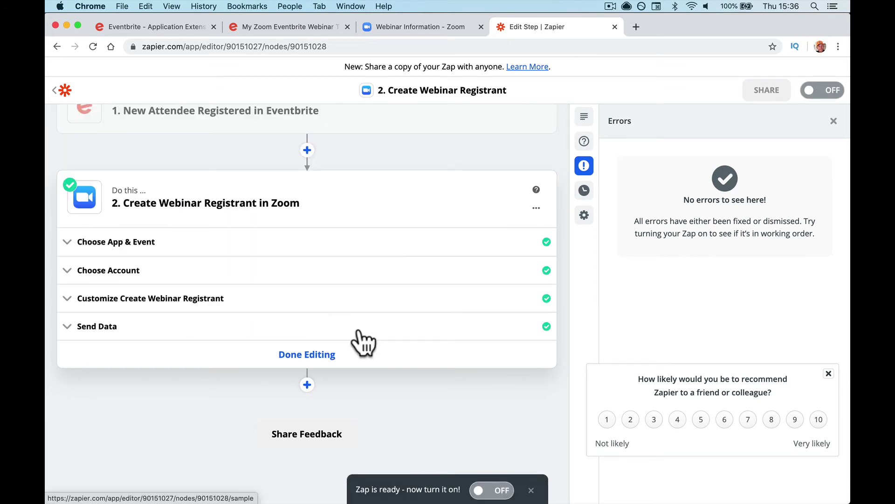
Step: Reload the Zoom webinar information page to refresh its registrant count
left_click(385, 25)
scroll(385, 194, "down", 10)
scroll(384, 192, "up", 1)
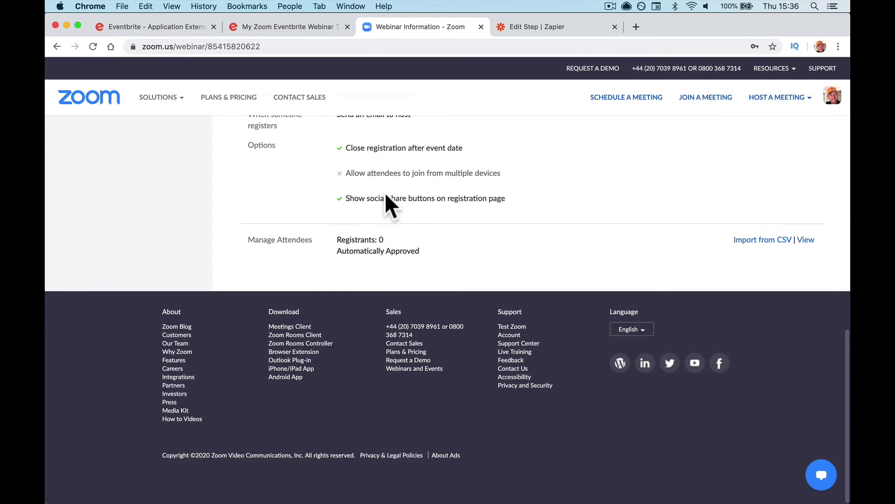
key("super+r")
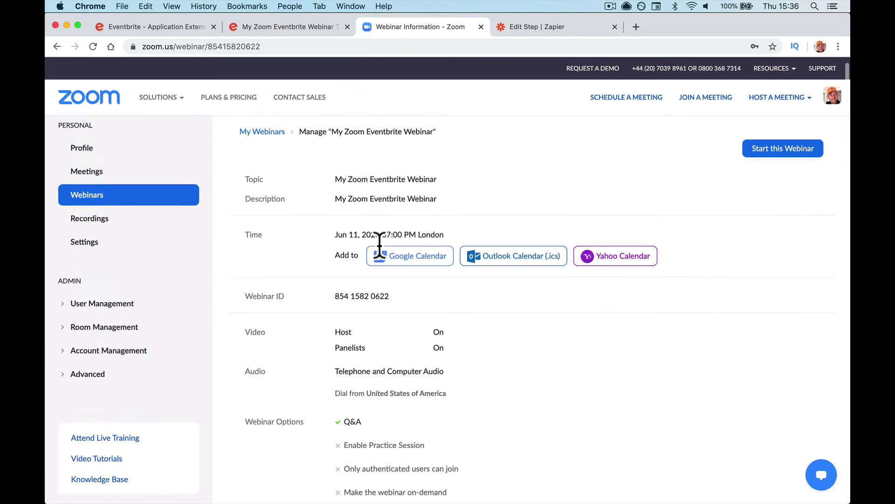
scroll(380, 238, "down", 10)
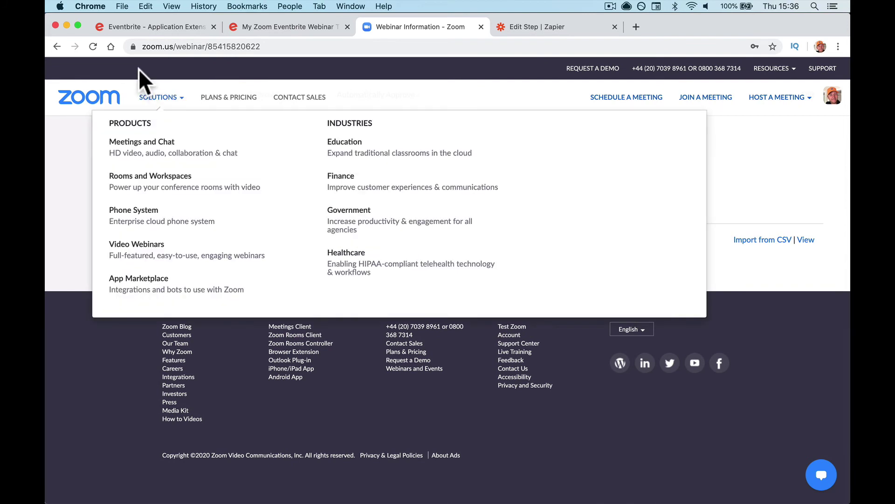
left_click(94, 46)
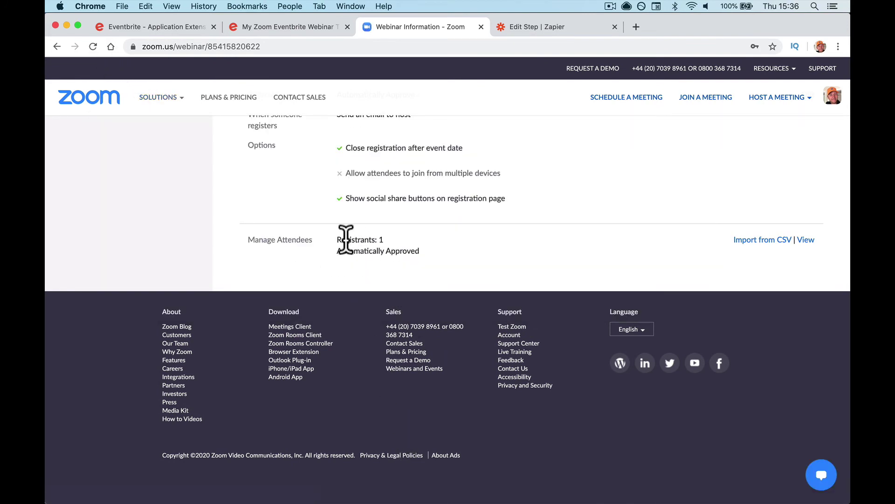
Step: Open the Registrants list to confirm the one approved registrant, then close it
left_click_drag(346, 239, 392, 239)
left_click(805, 240)
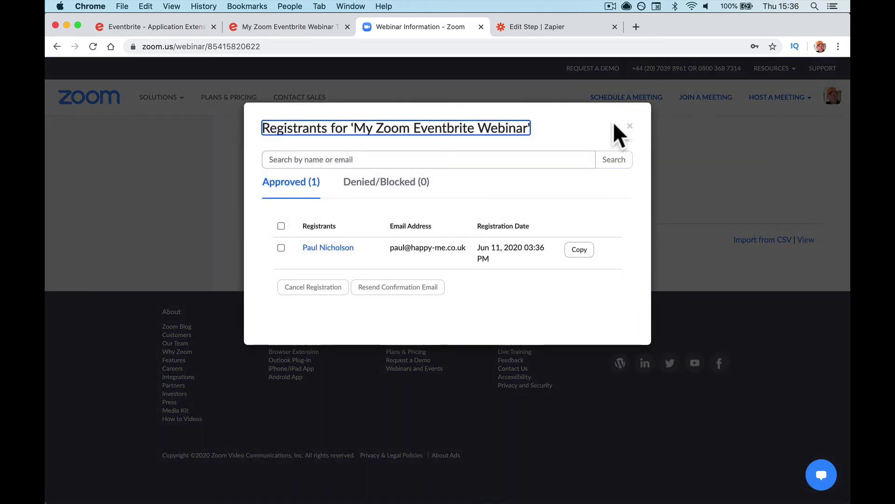
left_click(629, 125)
Step: In Mail, read the new Eventbrite order emails and the Zoom webinar registration and confirmation emails
mouse_move(420, 499)
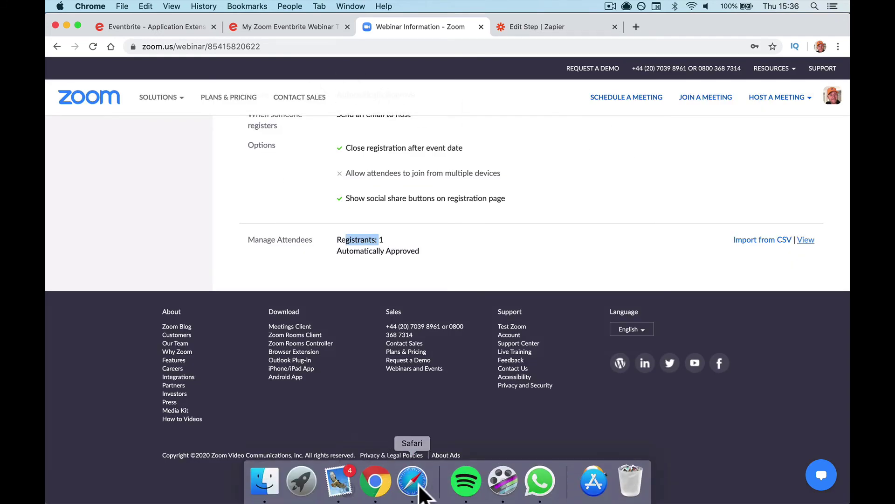
left_click(339, 480)
left_click(261, 192)
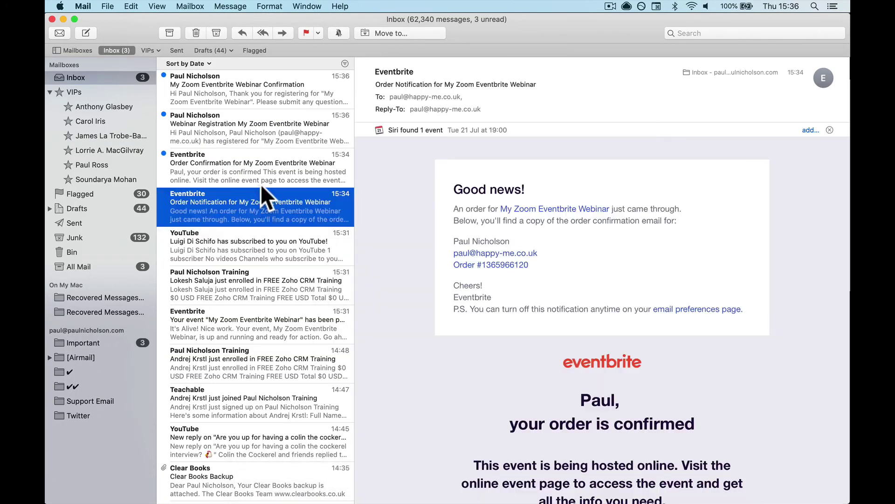
left_click(260, 183)
left_click(258, 134)
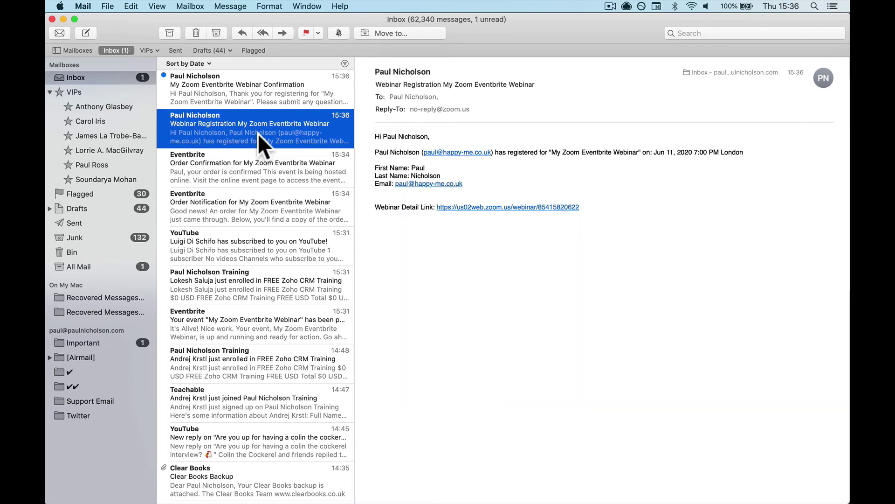
left_click(256, 94)
Step: Return to the Zapier step editor tab in Chrome
mouse_move(320, 499)
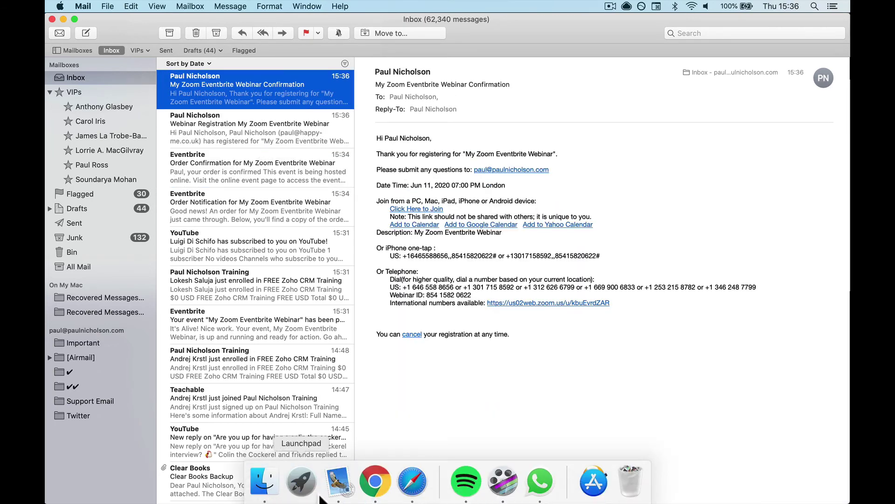
left_click(375, 481)
left_click(517, 27)
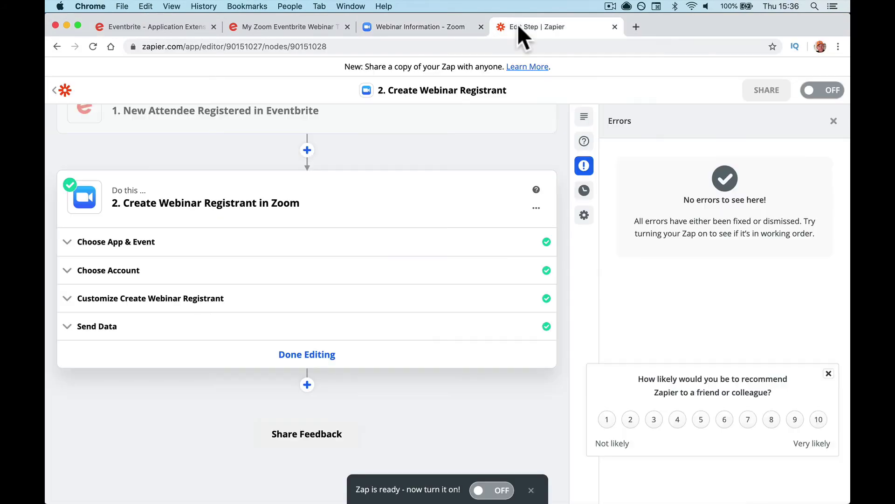
Step: Switch the Eventbrite-to-Zoom registrant Zap from OFF to ON
left_click(492, 491)
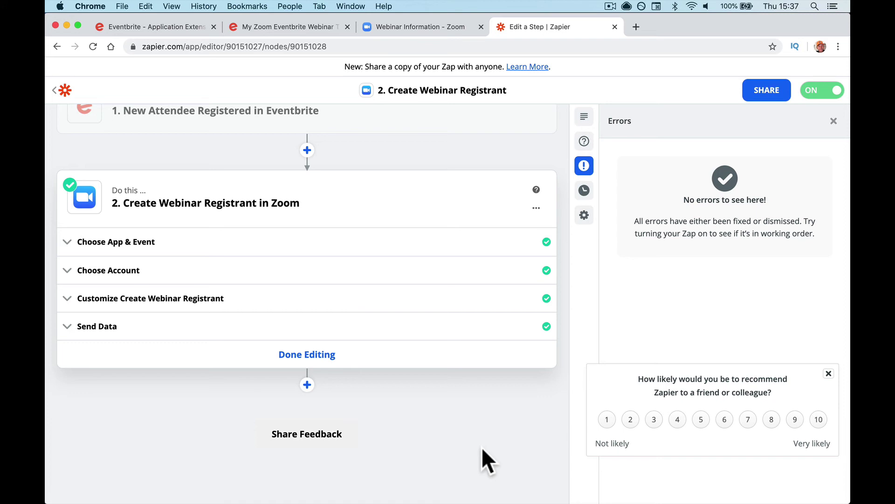
Step: Close the order confirmation tab and return to the Eventbrite event page
left_click(287, 27)
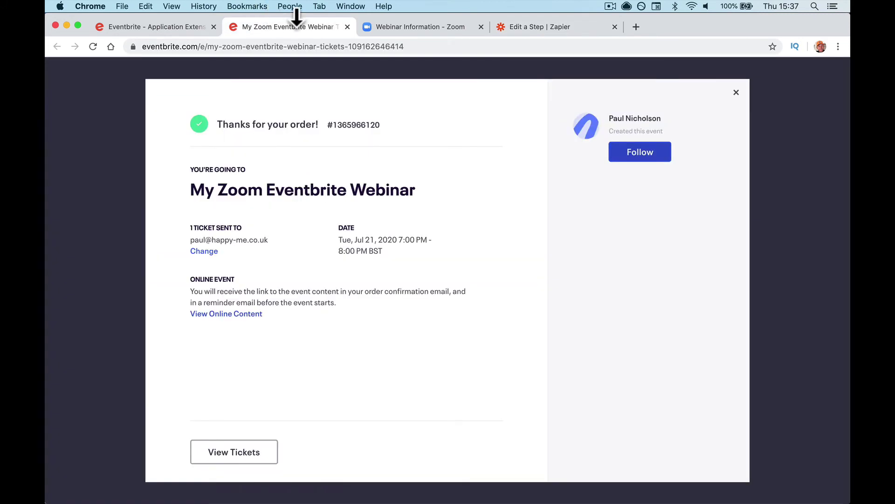
left_click(348, 26)
left_click(152, 27)
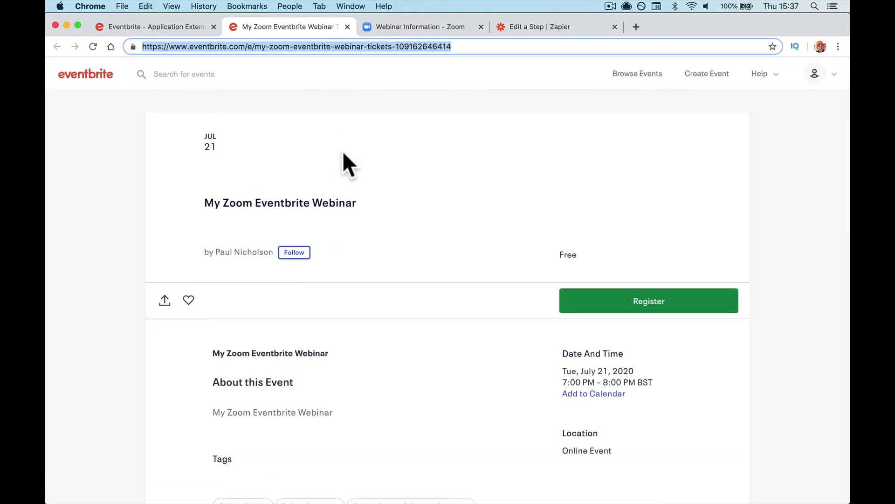
Step: Load the copied public event URL in Safari and start registering for the event
mouse_move(359, 496)
left_click(412, 481)
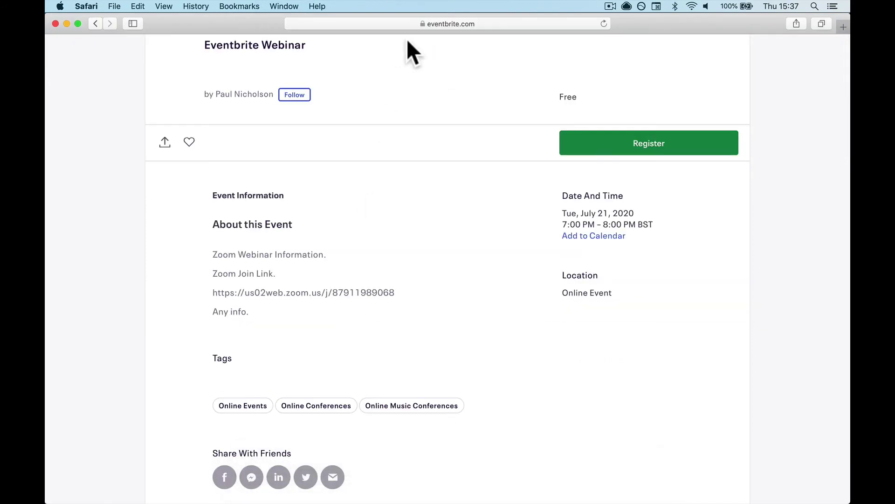
left_click(413, 24)
key("super+v")
key("Return")
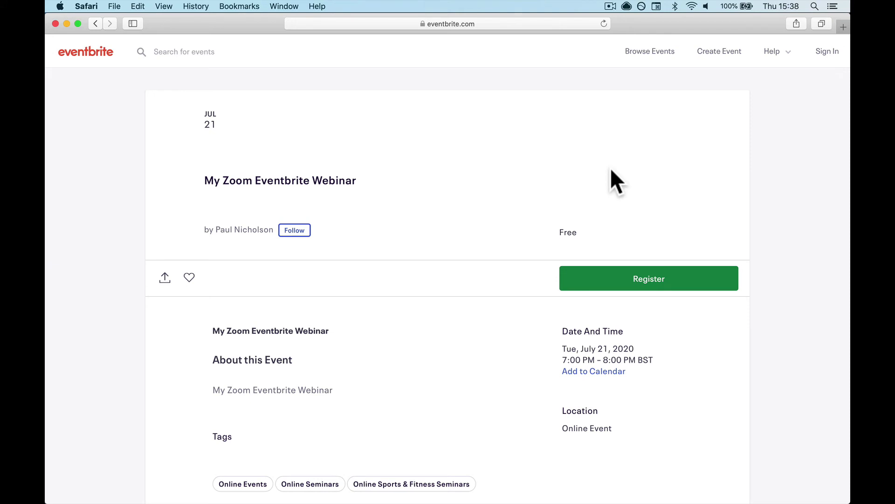
scroll(341, 399, "down", 3)
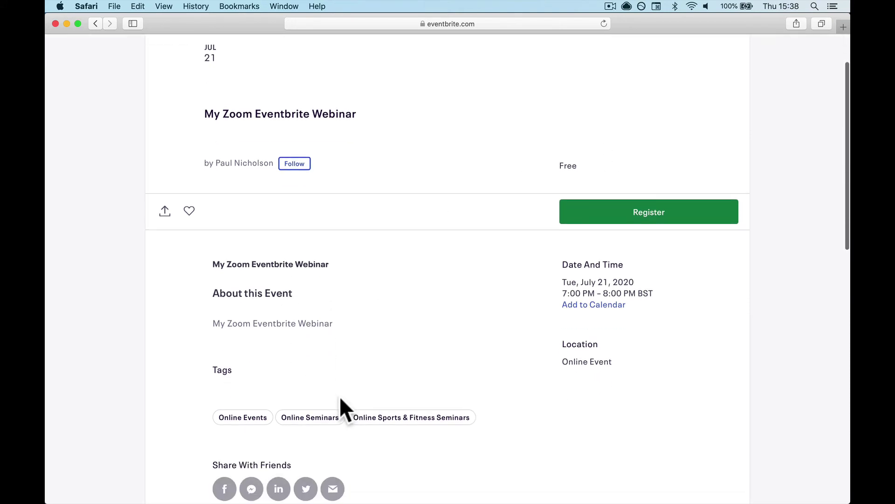
left_click(607, 223)
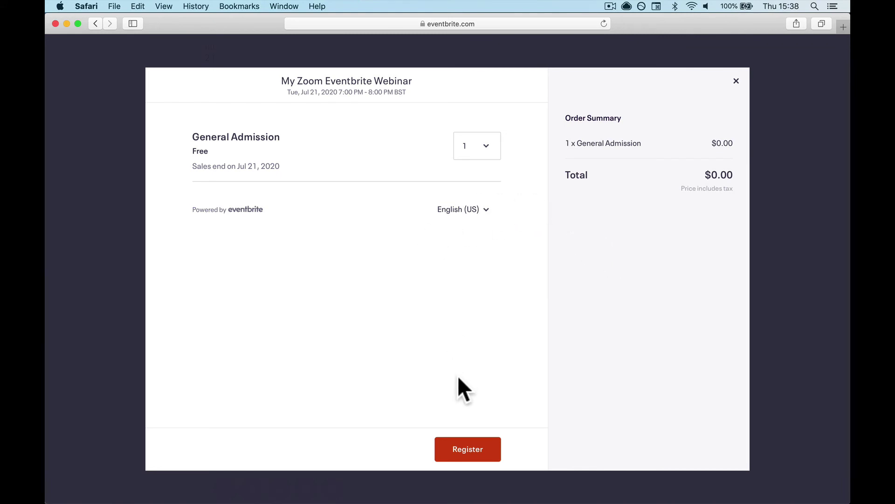
Step: Proceed to checkout with one free ticket and enter the tester's first and last name
left_click(461, 459)
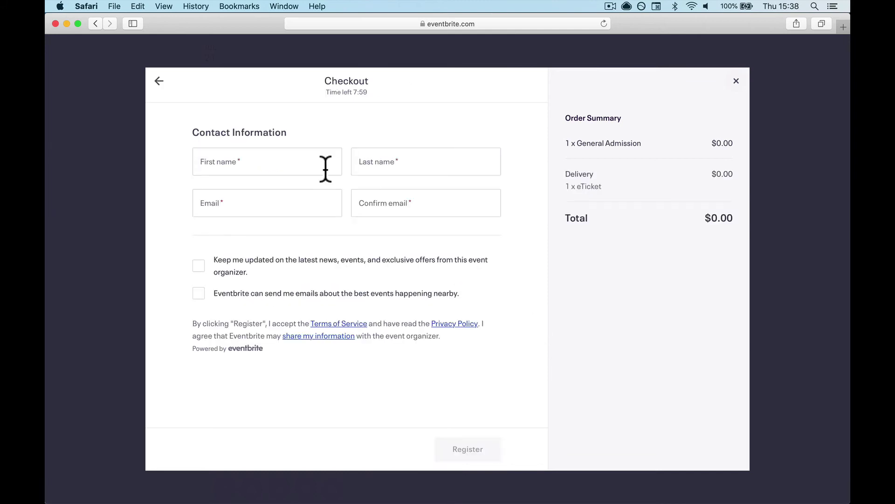
left_click(288, 161)
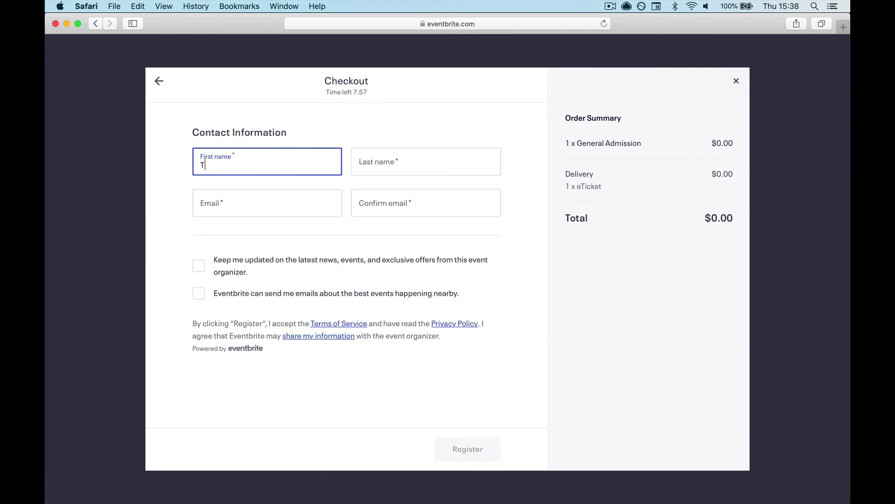
key("Tab")
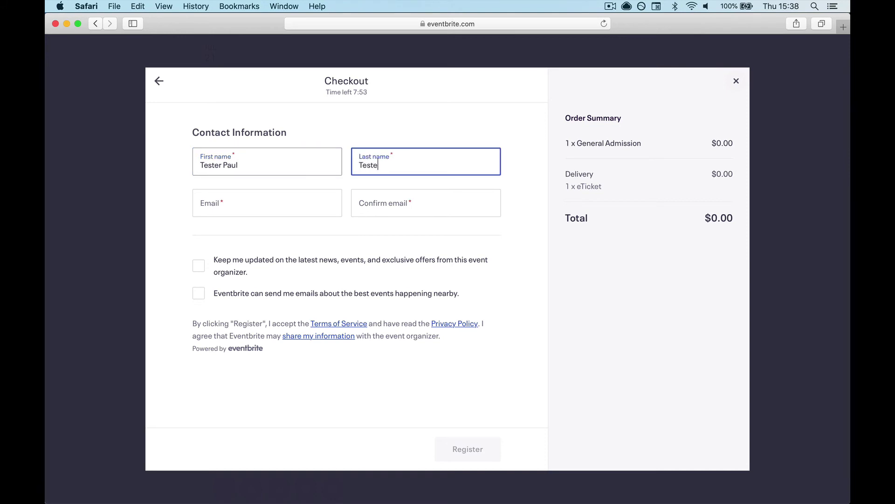
left_click(385, 170)
key("BackSpace")
type("N")
Step: Enter the tester's email address, fixing typos, and retype it in Confirm email
left_click(306, 202)
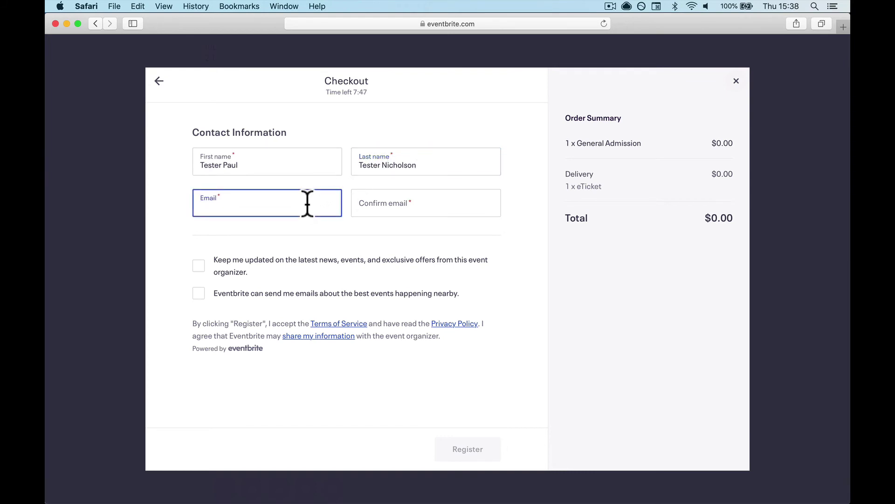
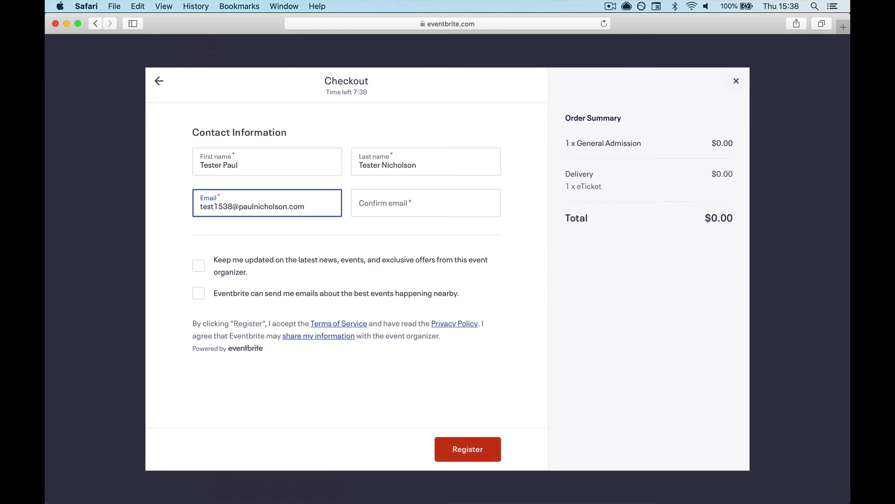
triple_click(322, 214)
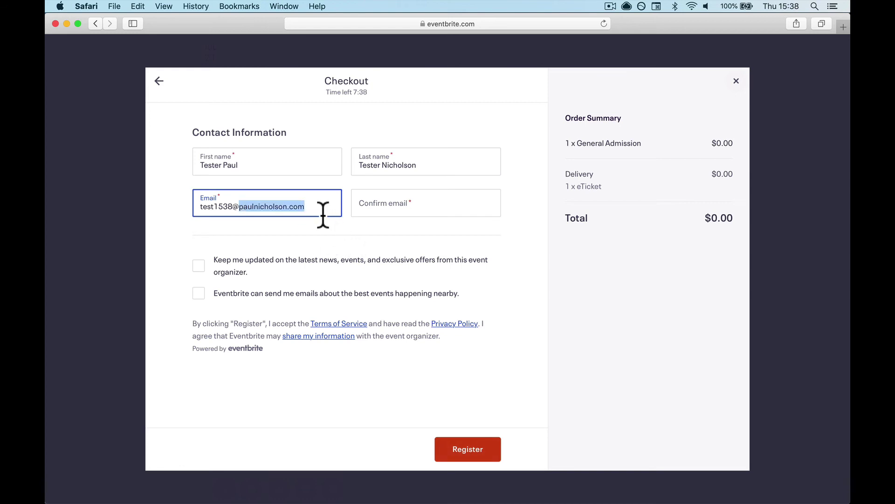
left_click(368, 202)
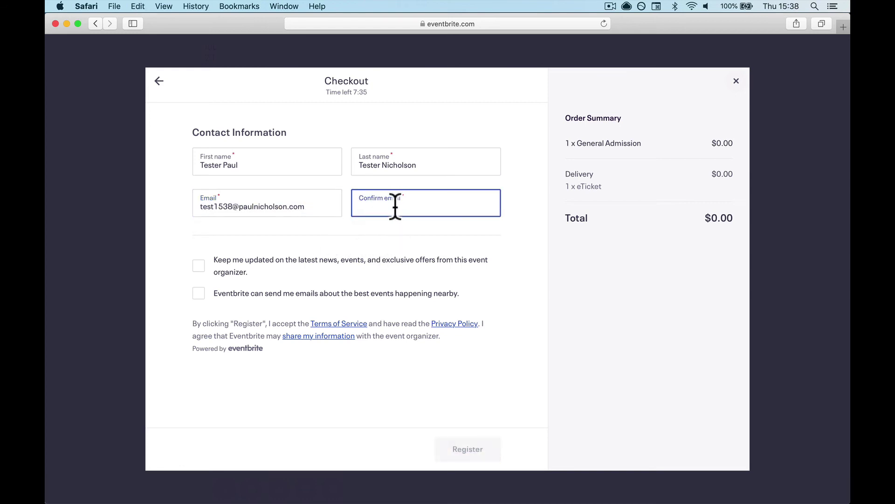
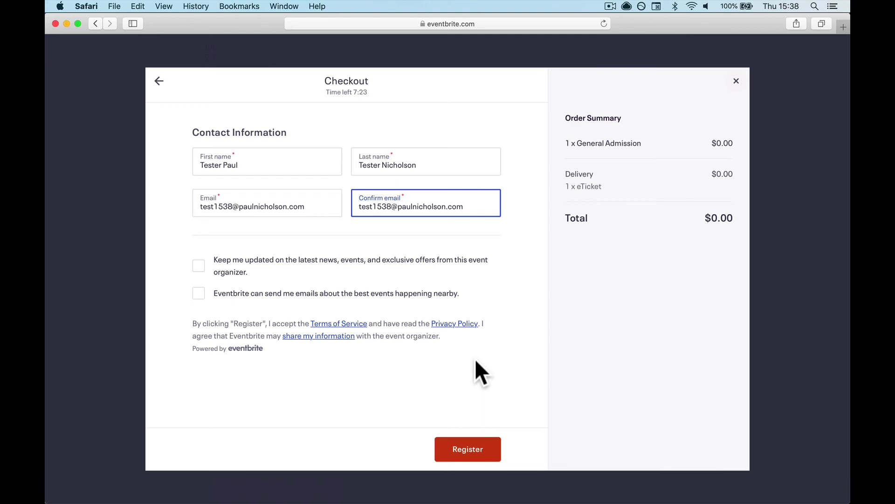
Step: Submit the free registration, check the webinar's Zoom link, then close that page
left_click(466, 448)
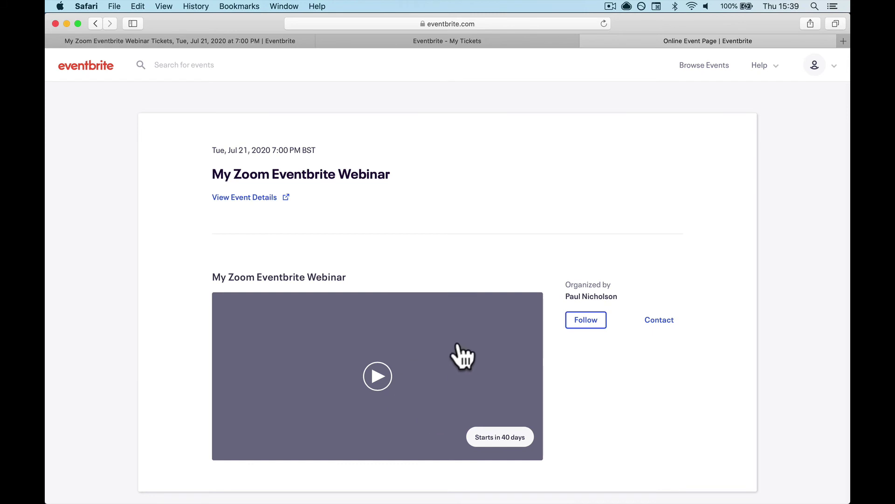
left_click(417, 376)
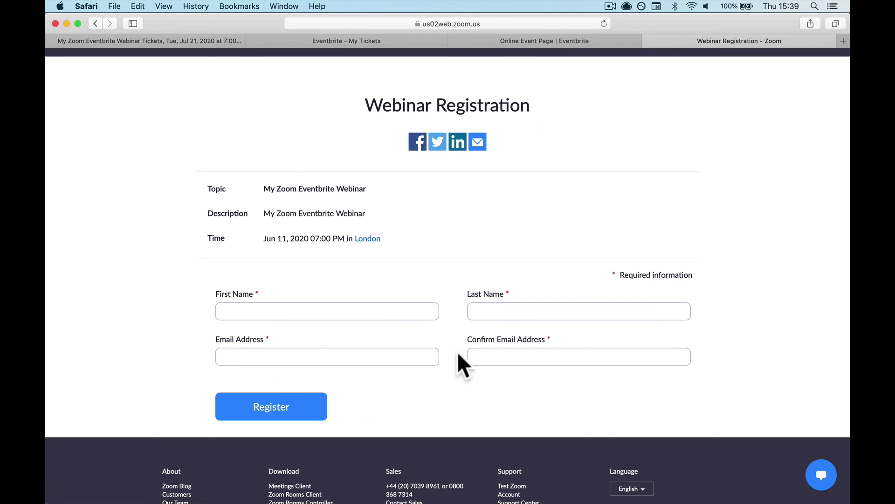
left_click(647, 39)
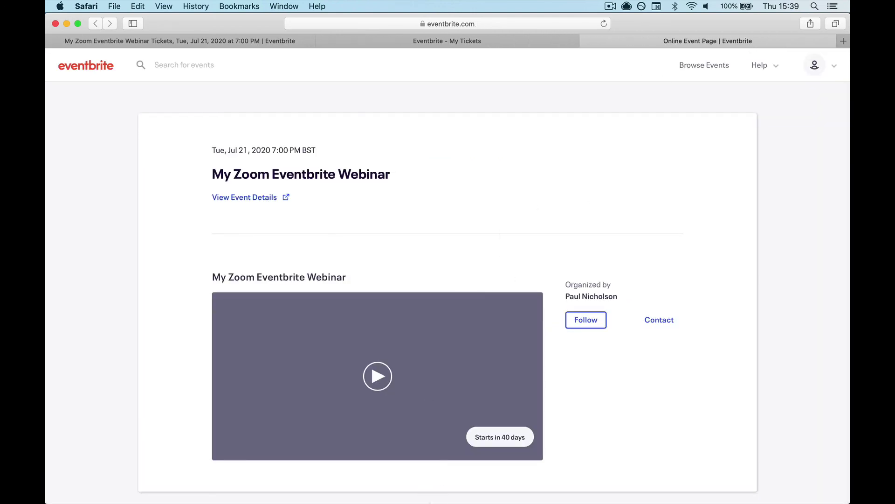
mouse_move(434, 495)
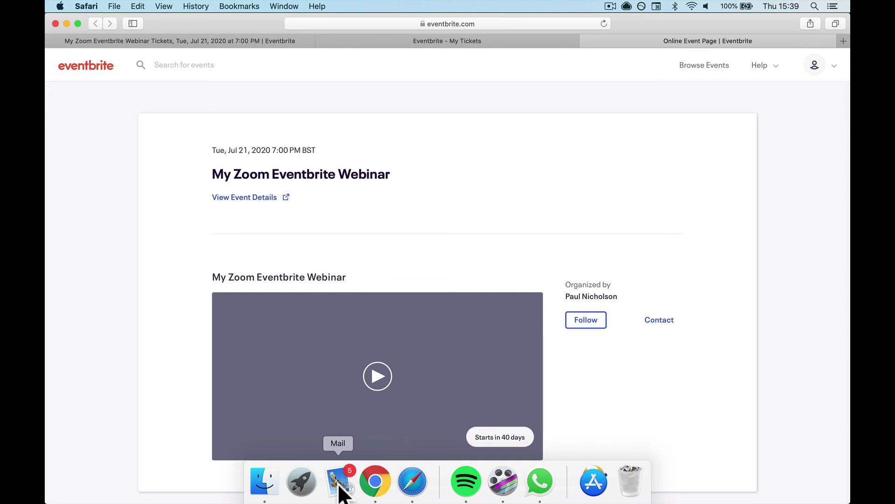
Step: In Mail, read the tester's Eventbrite welcome email and Zoom webinar registration notice
left_click(340, 490)
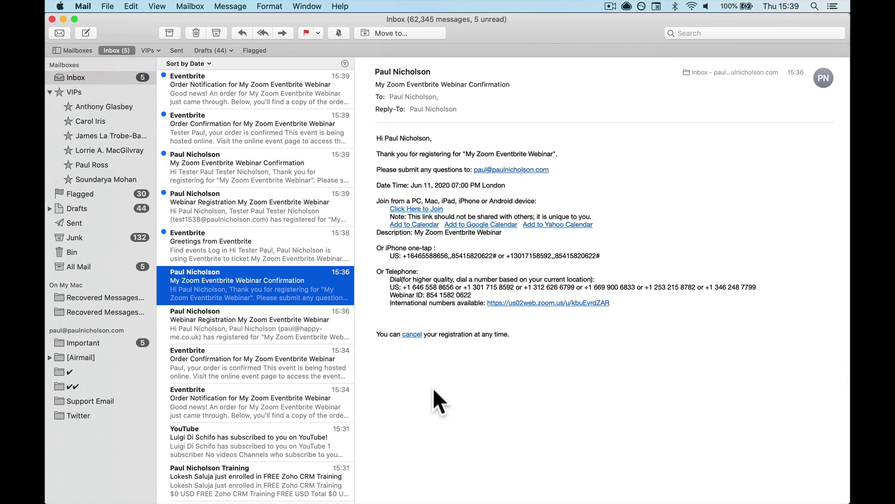
left_click(292, 249)
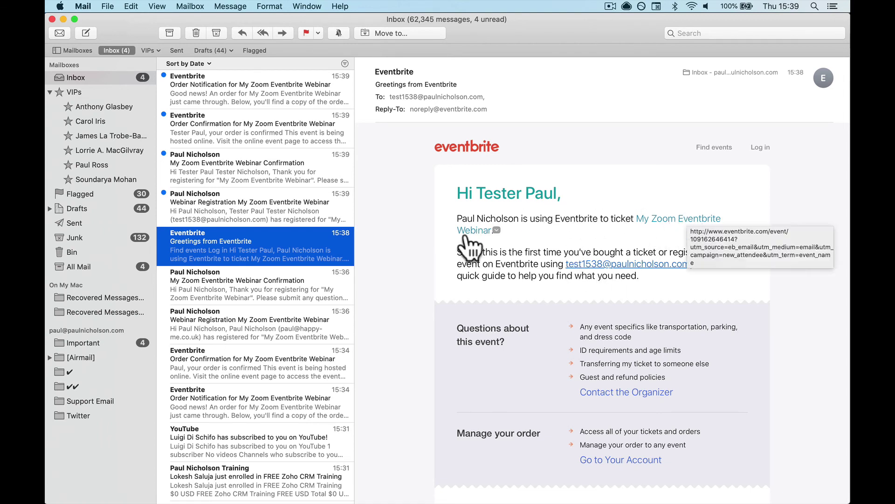
left_click(278, 209)
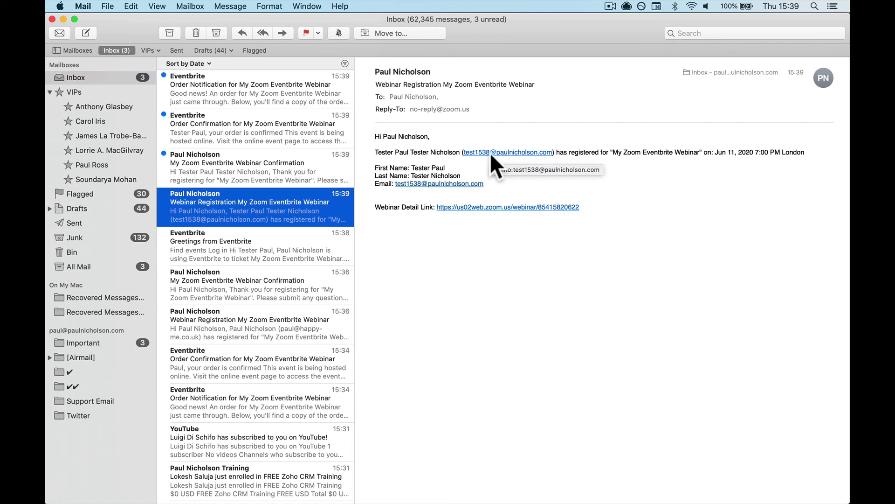
Step: Check the notice's recipient address, then open the My Zoom Eventbrite Webinar Confirmation email
left_click(440, 97)
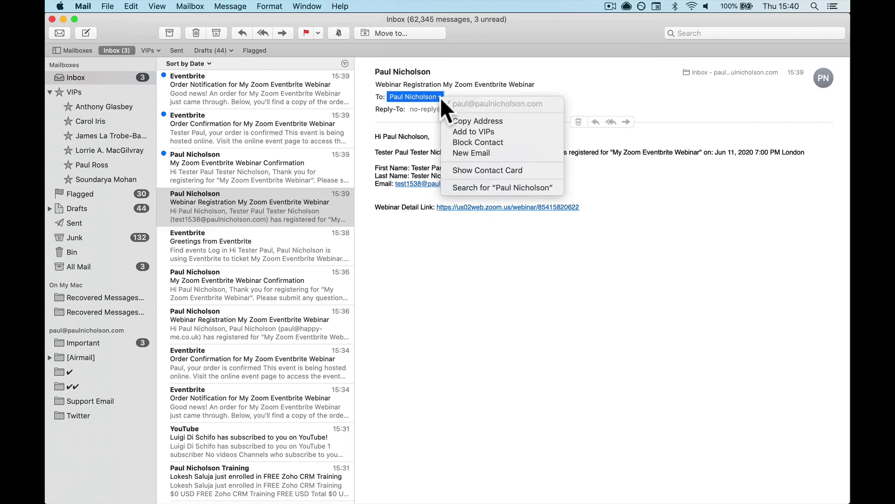
left_click(440, 96)
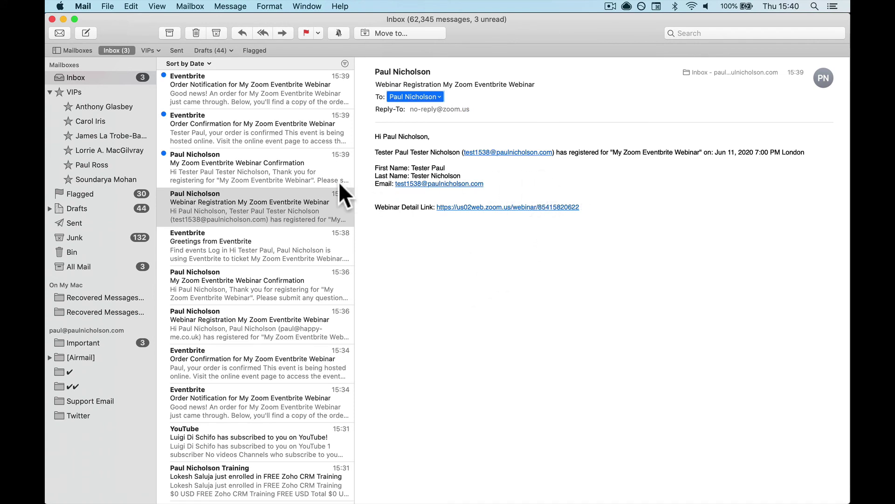
left_click(254, 172)
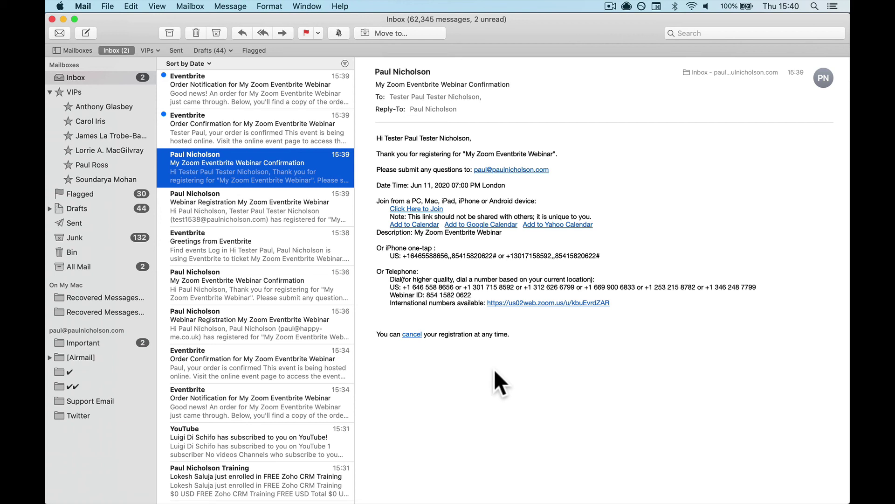
Step: Check the confirmation's recipient address, then read the Eventbrite order confirmation and order notification emails
left_click(480, 96)
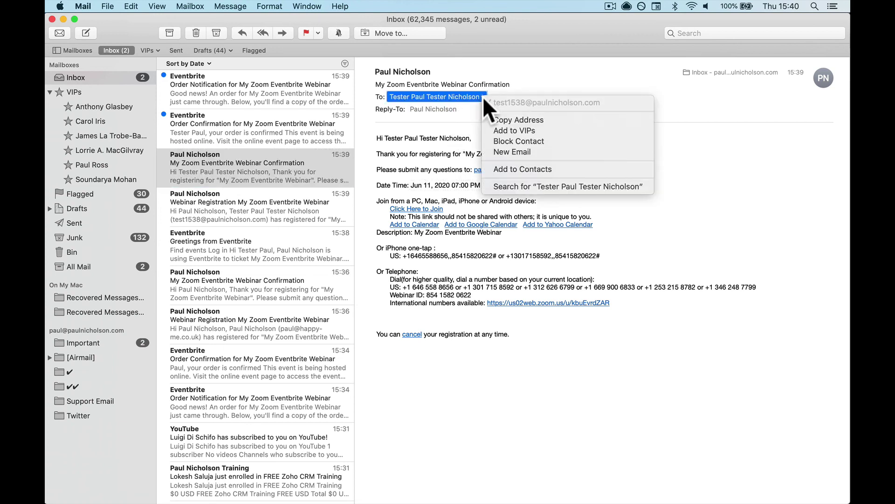
left_click(424, 354)
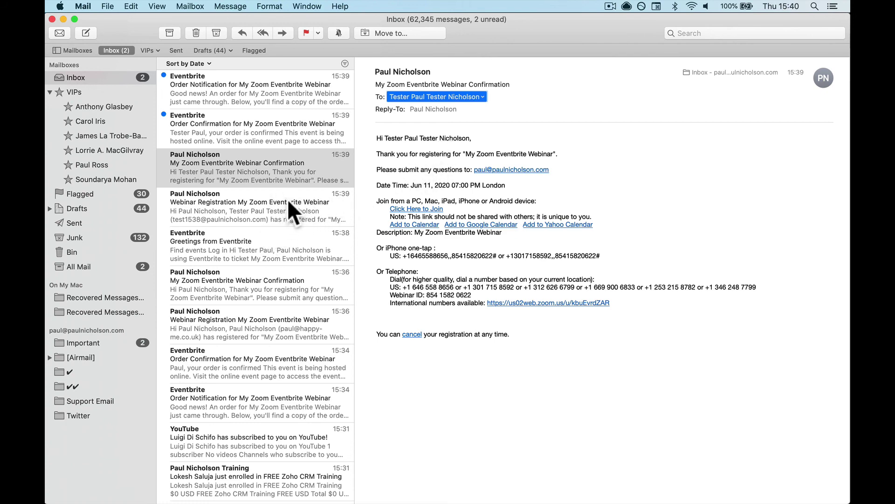
left_click(267, 129)
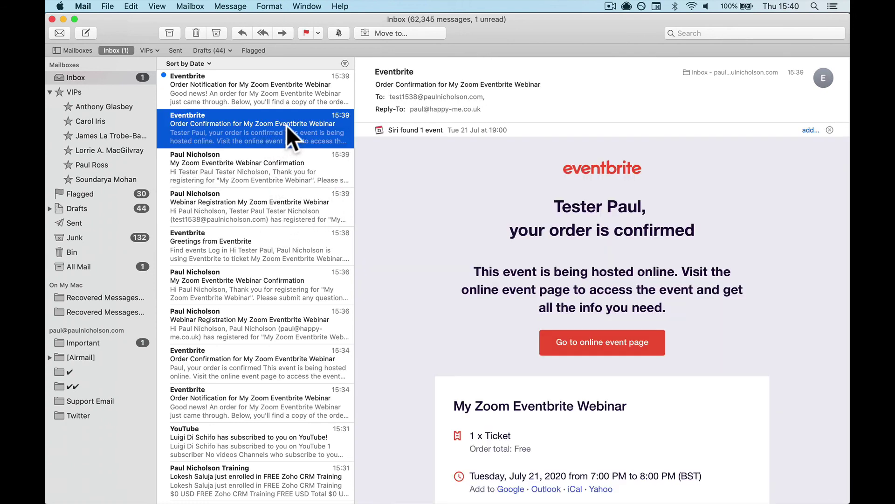
left_click(268, 91)
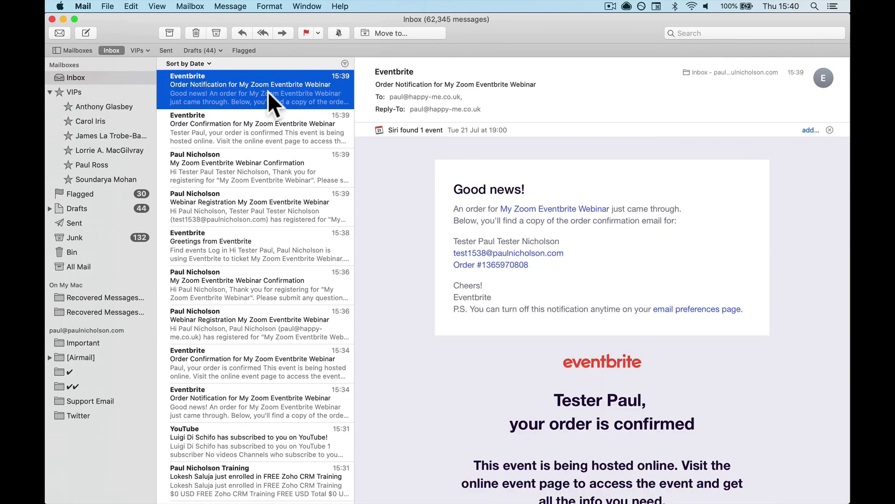
left_click(264, 125)
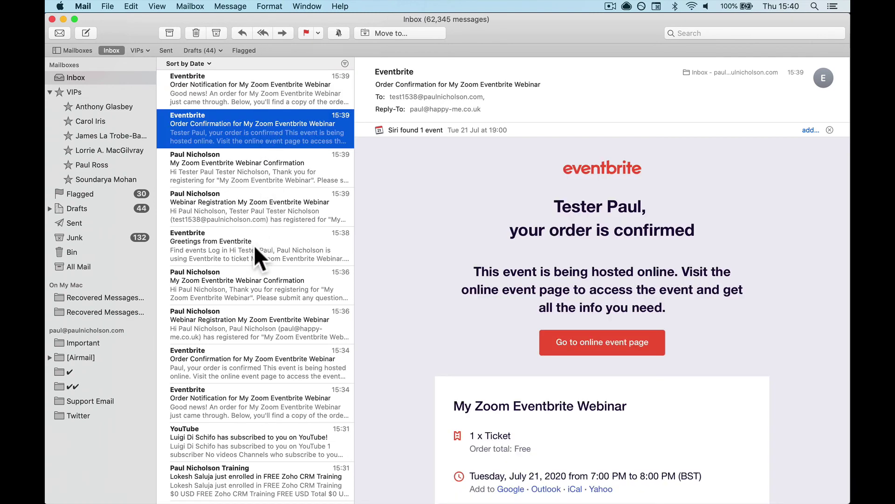
Step: Read the Zoom webinar registration, confirmation and Greetings emails, ending on the Eventbrite order notification
left_click(254, 213)
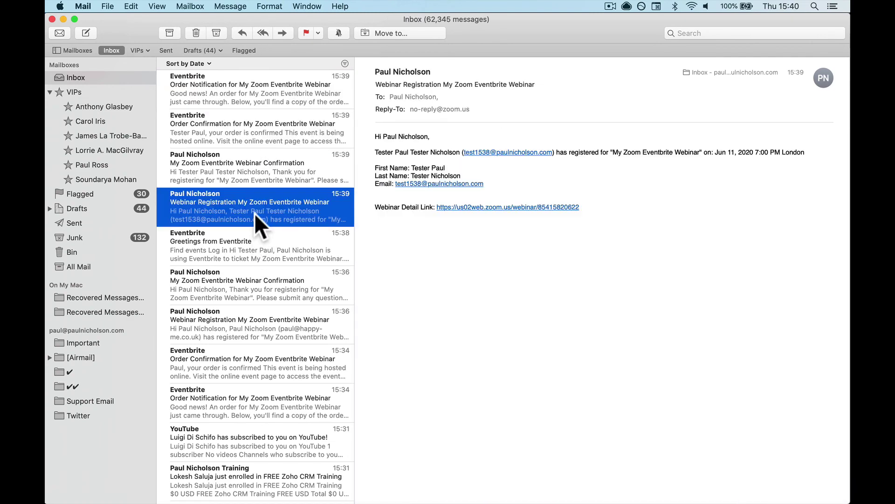
left_click(249, 177)
left_click(249, 245)
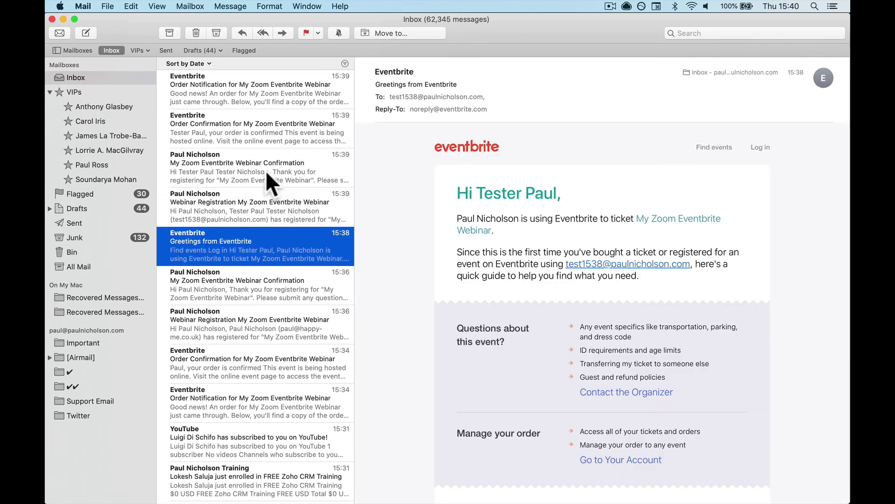
left_click(267, 171)
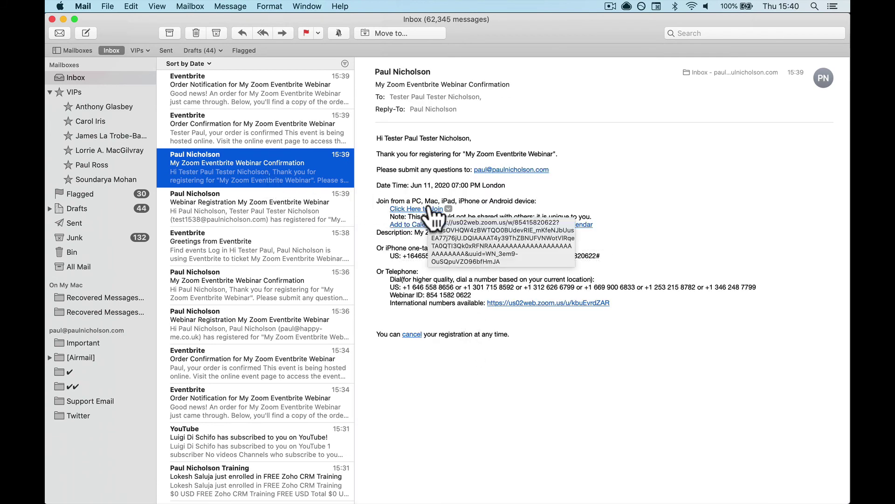
left_click(267, 92)
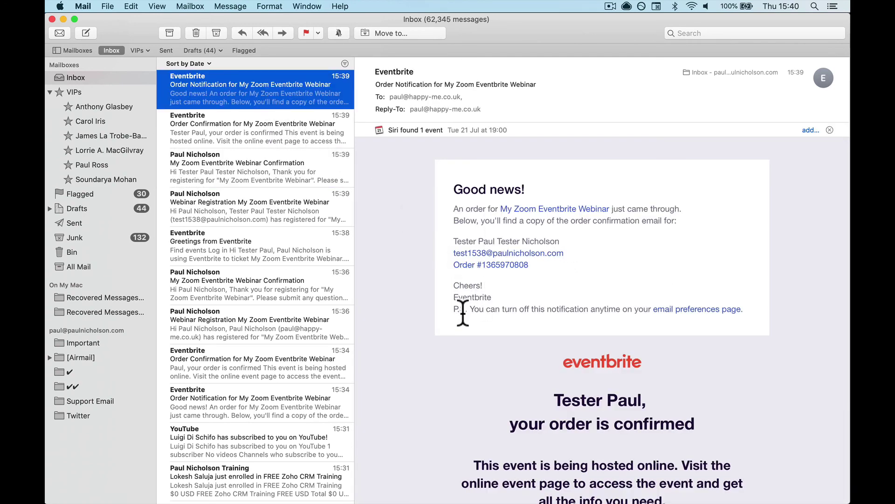
mouse_move(378, 496)
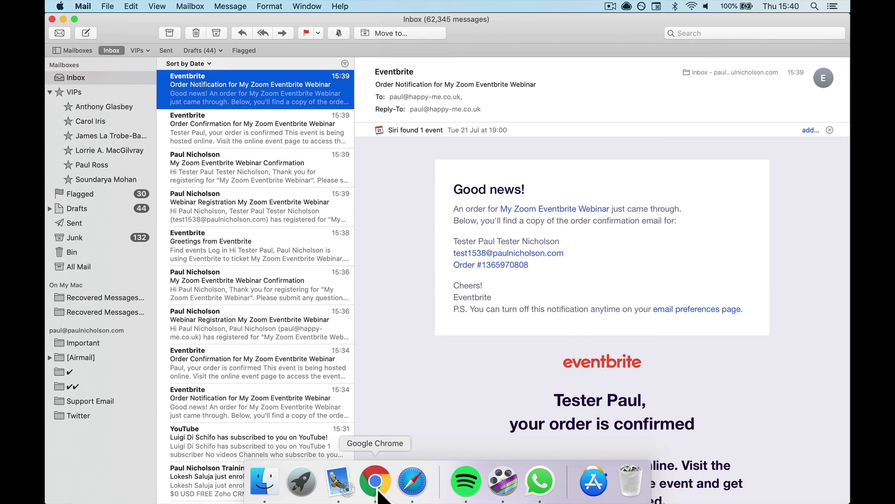
Step: Reload the Zoom Webinar Information page and confirm the new registrant in the Registrants list
left_click(378, 493)
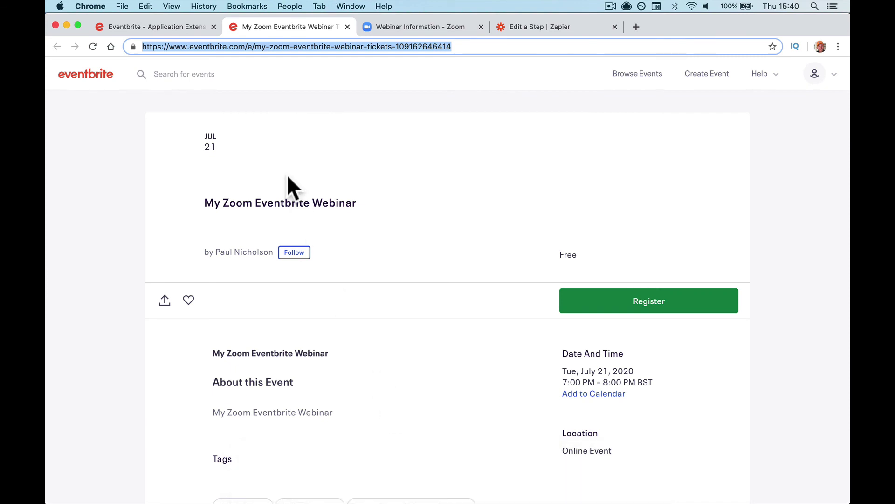
left_click(394, 27)
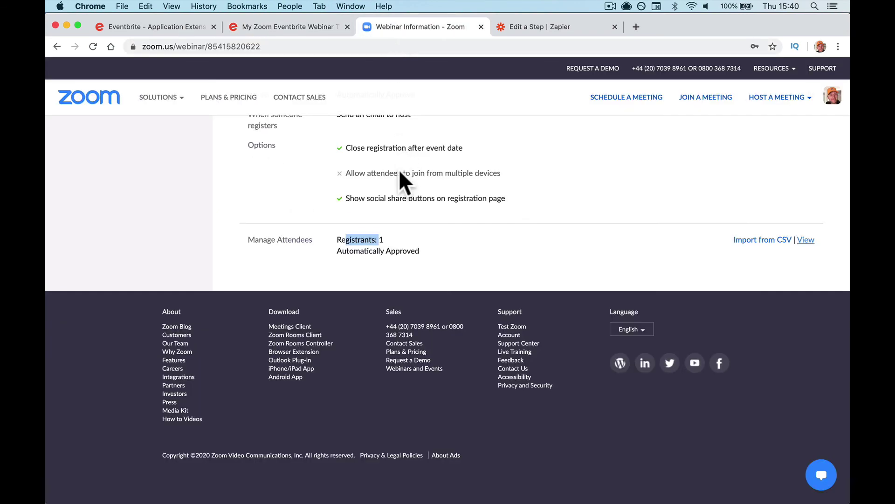
left_click(93, 46)
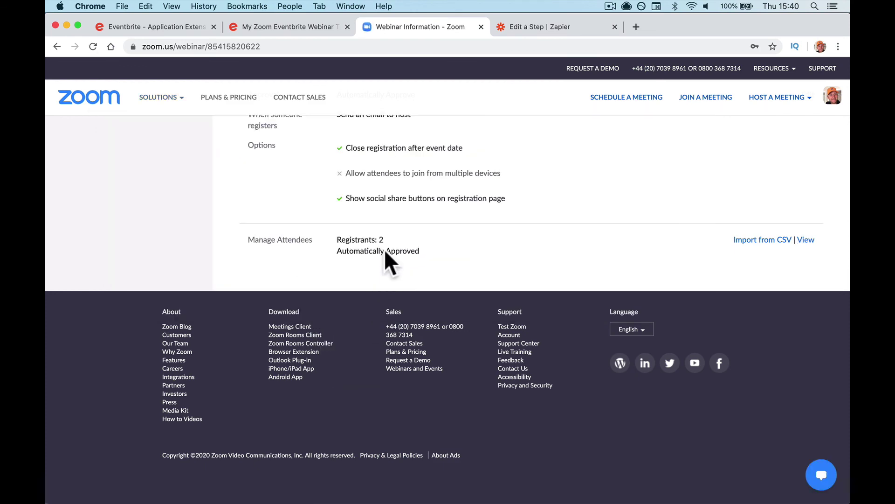
left_click(805, 239)
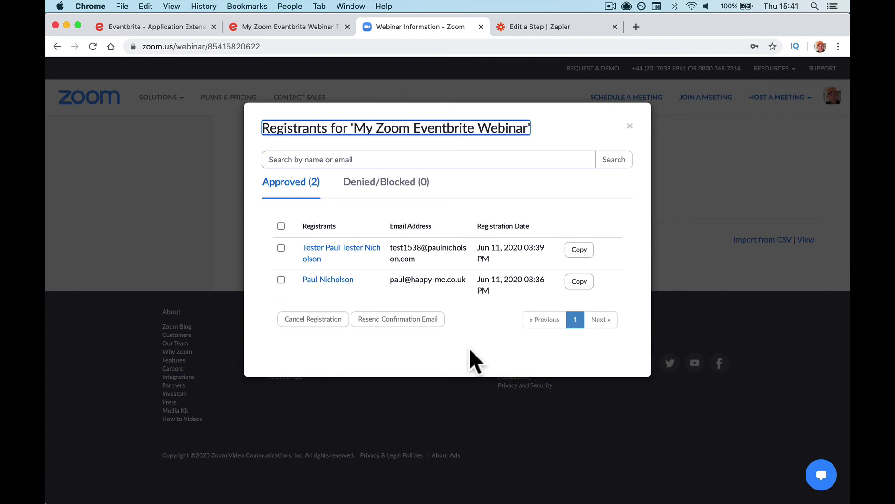
left_click(630, 126)
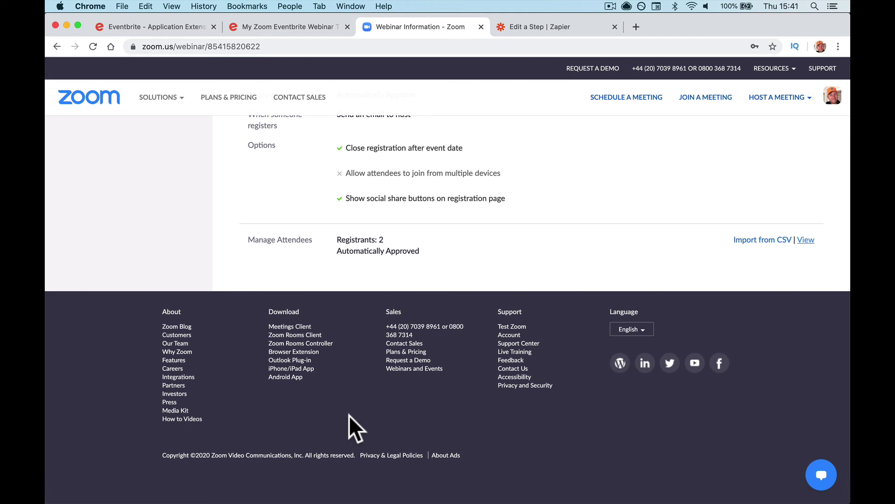
left_click(297, 46)
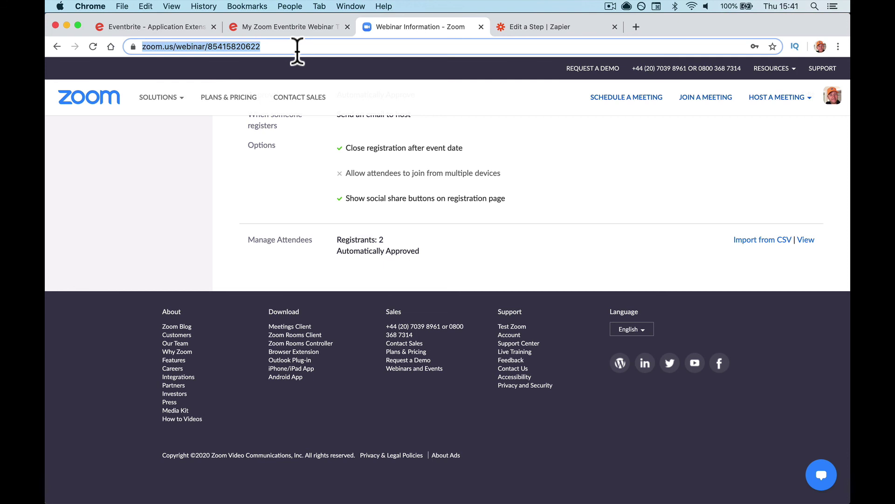
Step: Go to pnuk.co/zoomtraining and scroll down through the FREE Zoom Training Course Curriculum
type("pnuk")
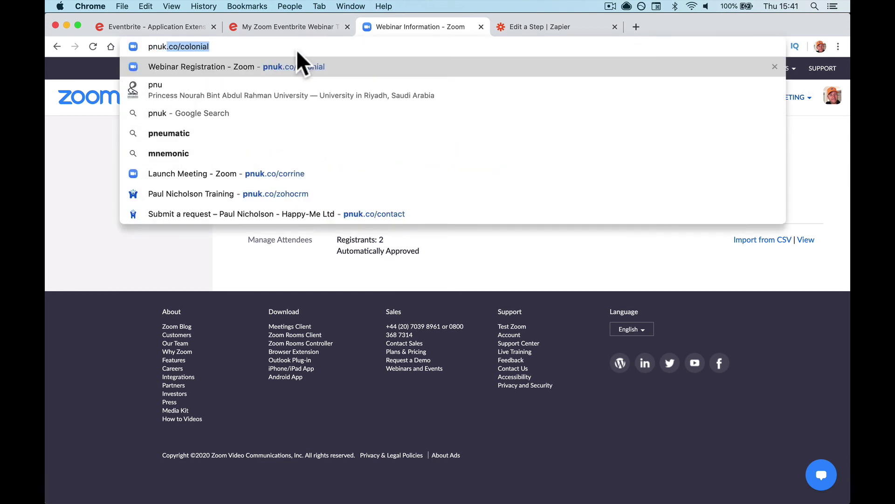
type(".co/zoo")
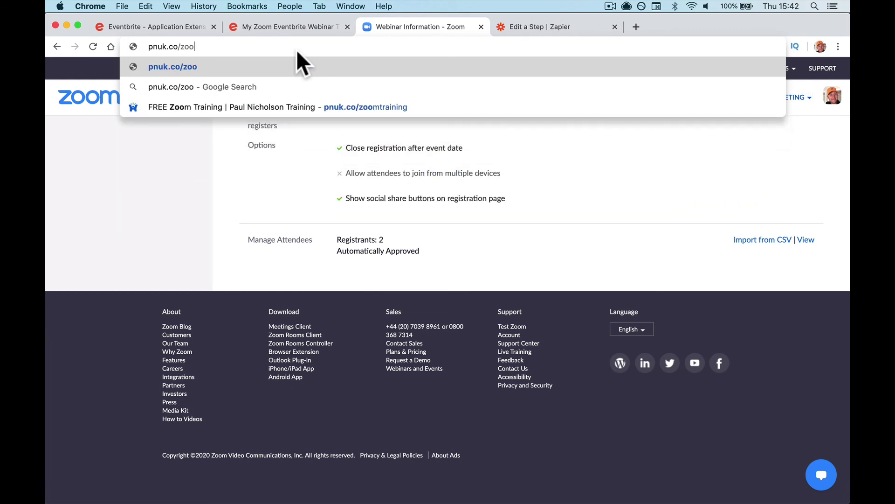
type("mtraining")
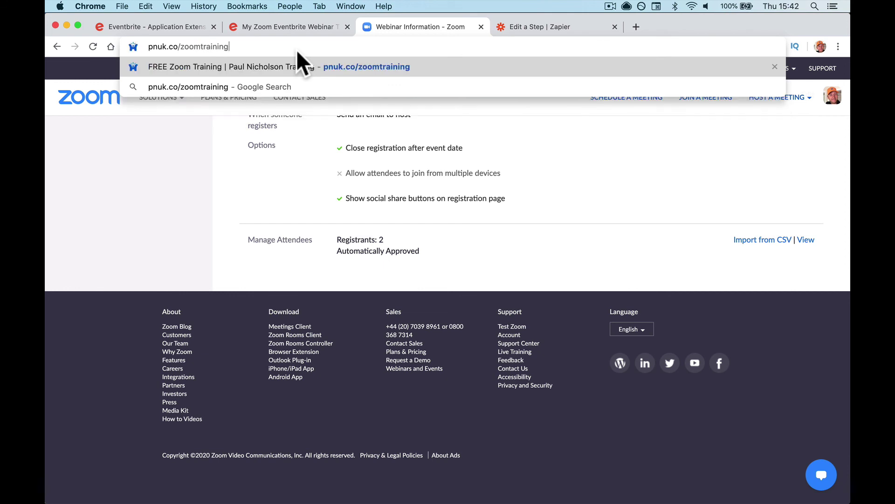
key("Return")
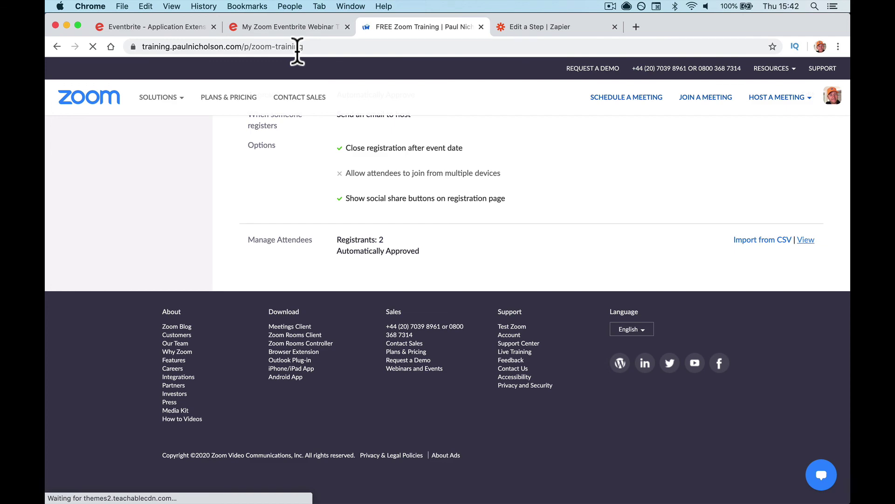
scroll(311, 233, "down", 10)
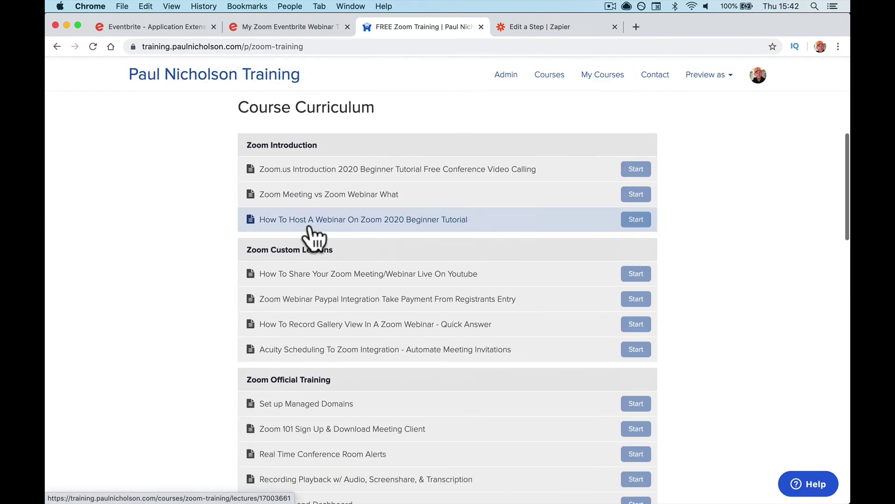
scroll(311, 231, "down", 5)
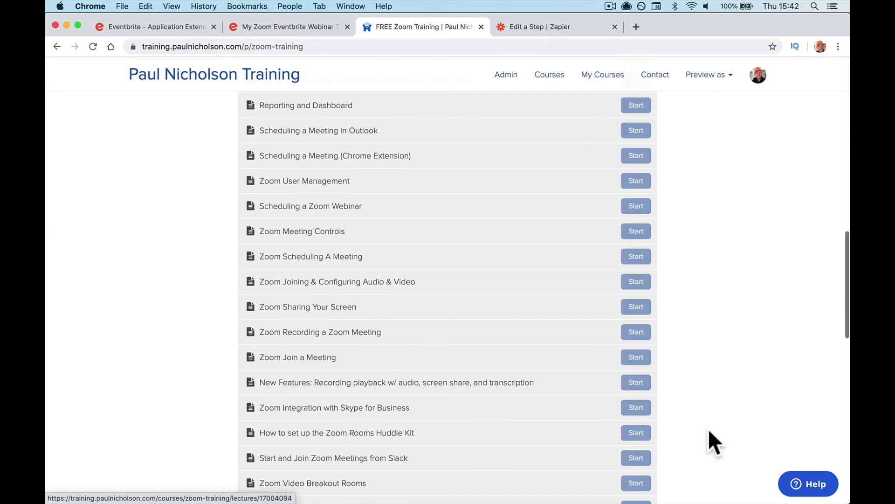
Step: Open and minimise the Help contact form, then return to the top of the course page
left_click(807, 488)
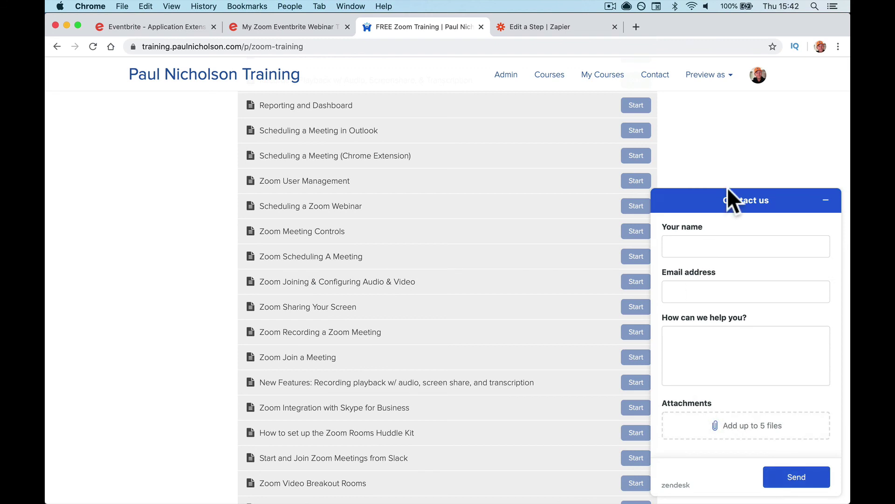
left_click(824, 200)
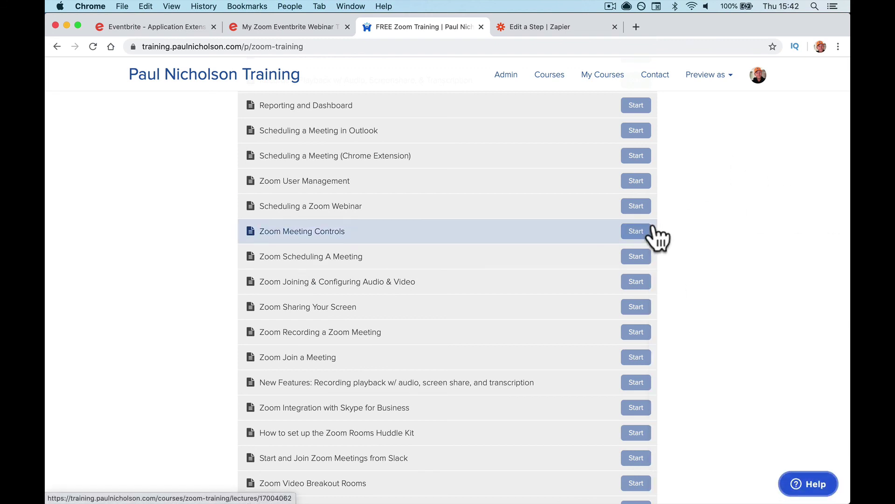
scroll(655, 233, "up", 4)
scroll(654, 226, "up", 10)
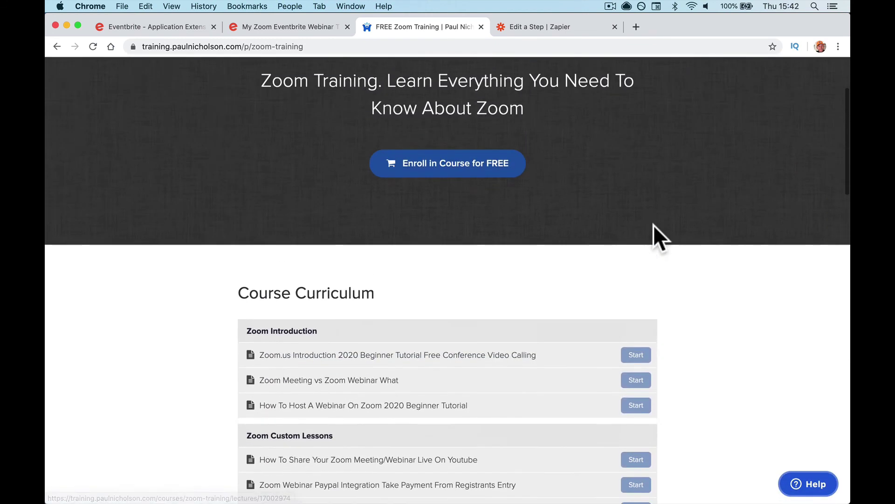
scroll(553, 159, "up", 2)
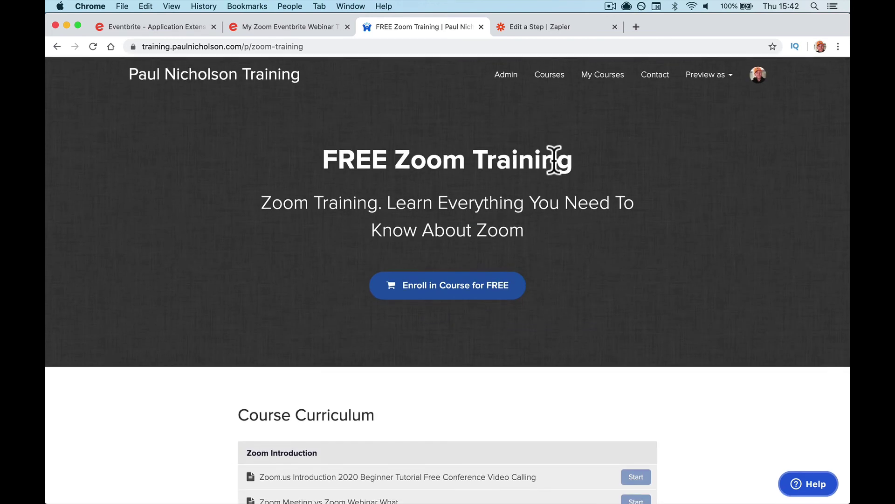